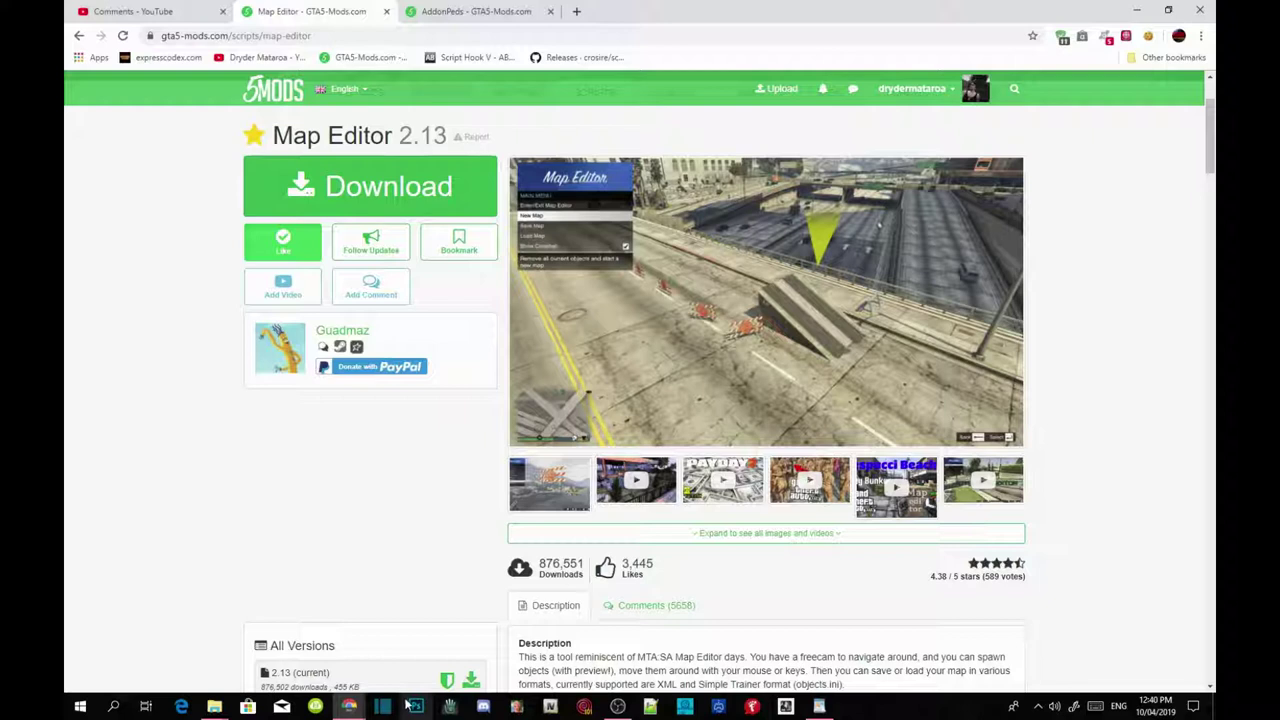
# Look over the AddonPeds mod page and the YouTube viewer comments about Map Editor problems, and return to the Map Editor page.
pyautogui.click(494, 8)
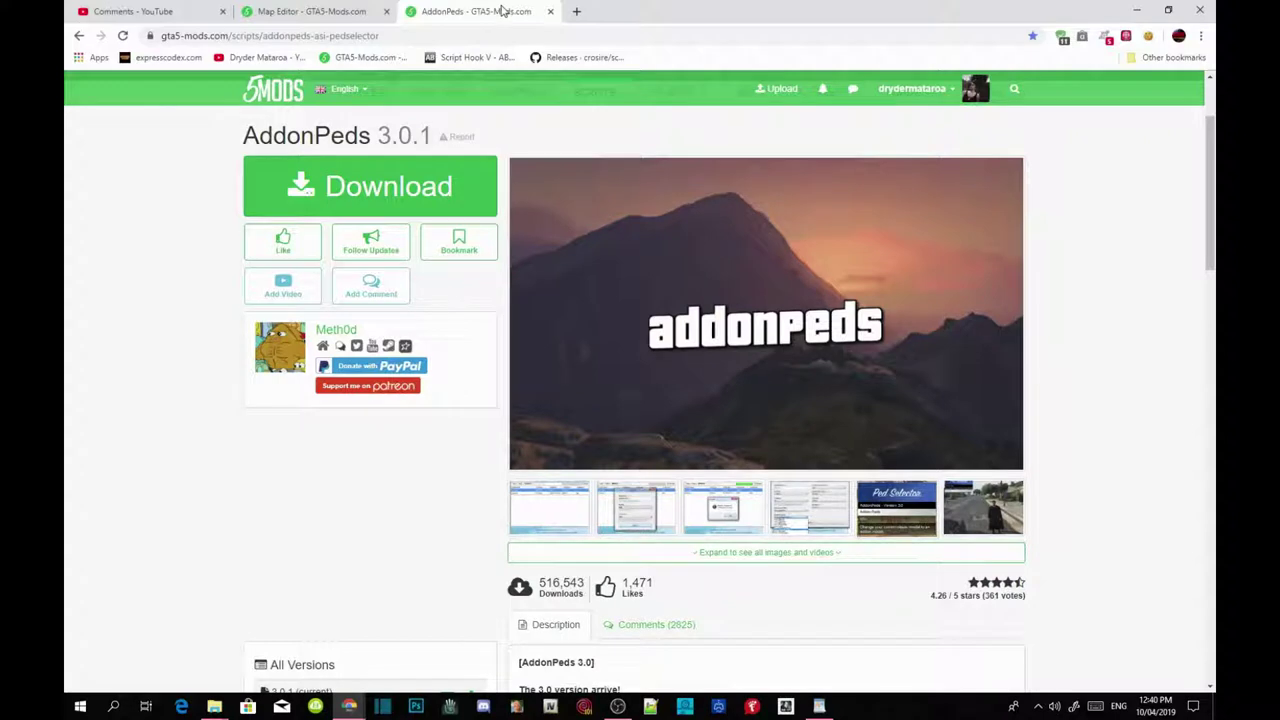
pyautogui.click(171, 10)
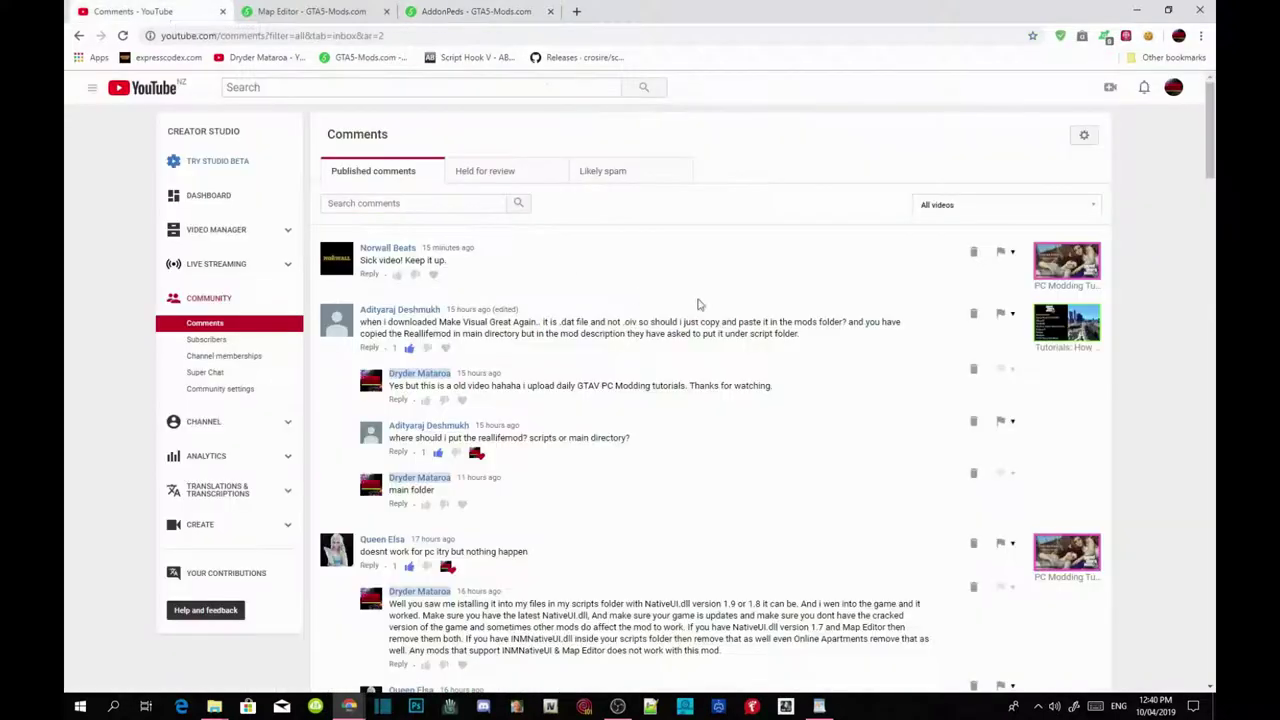
pyautogui.scroll(-4, 730, 293)
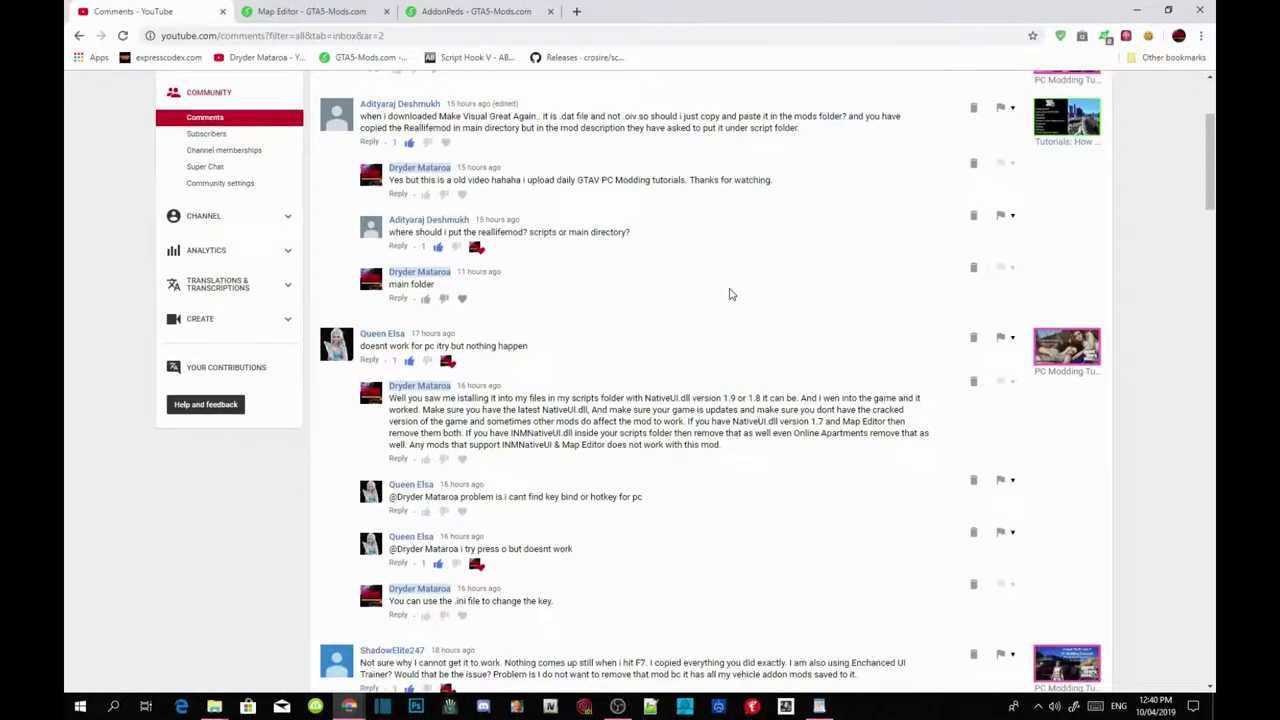
pyautogui.scroll(-3, 730, 290)
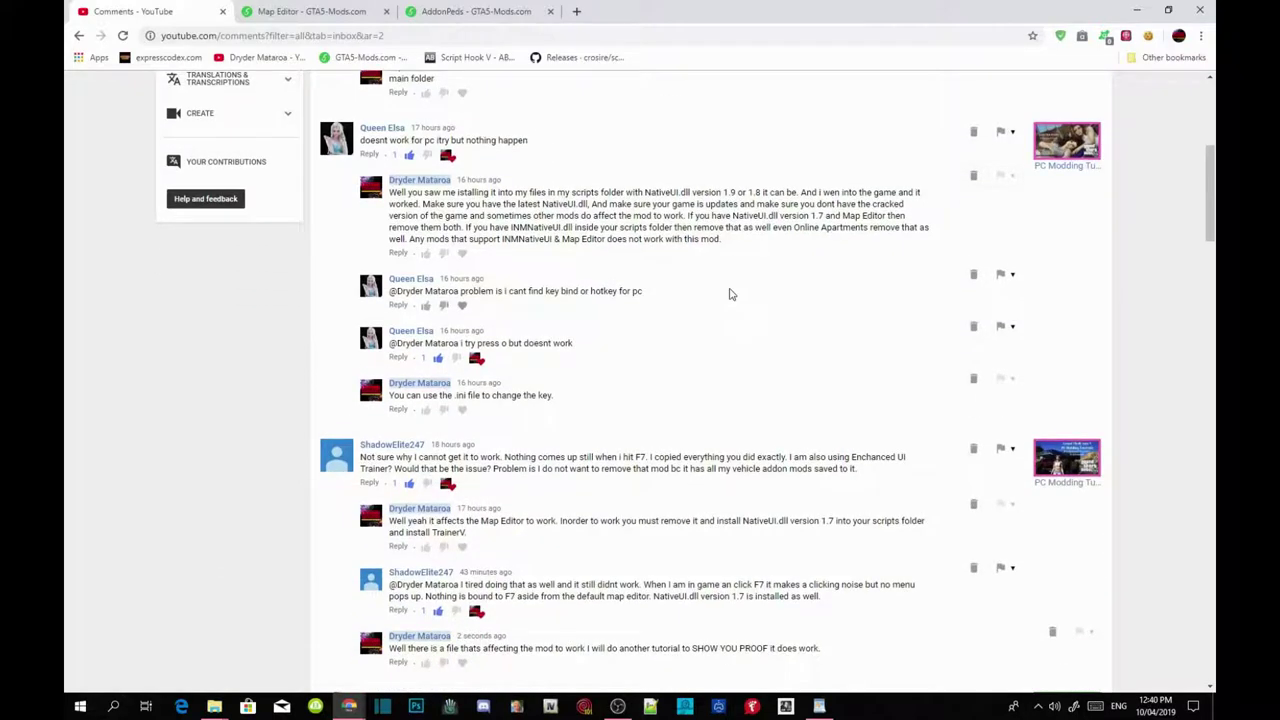
pyautogui.scroll(-4, 730, 293)
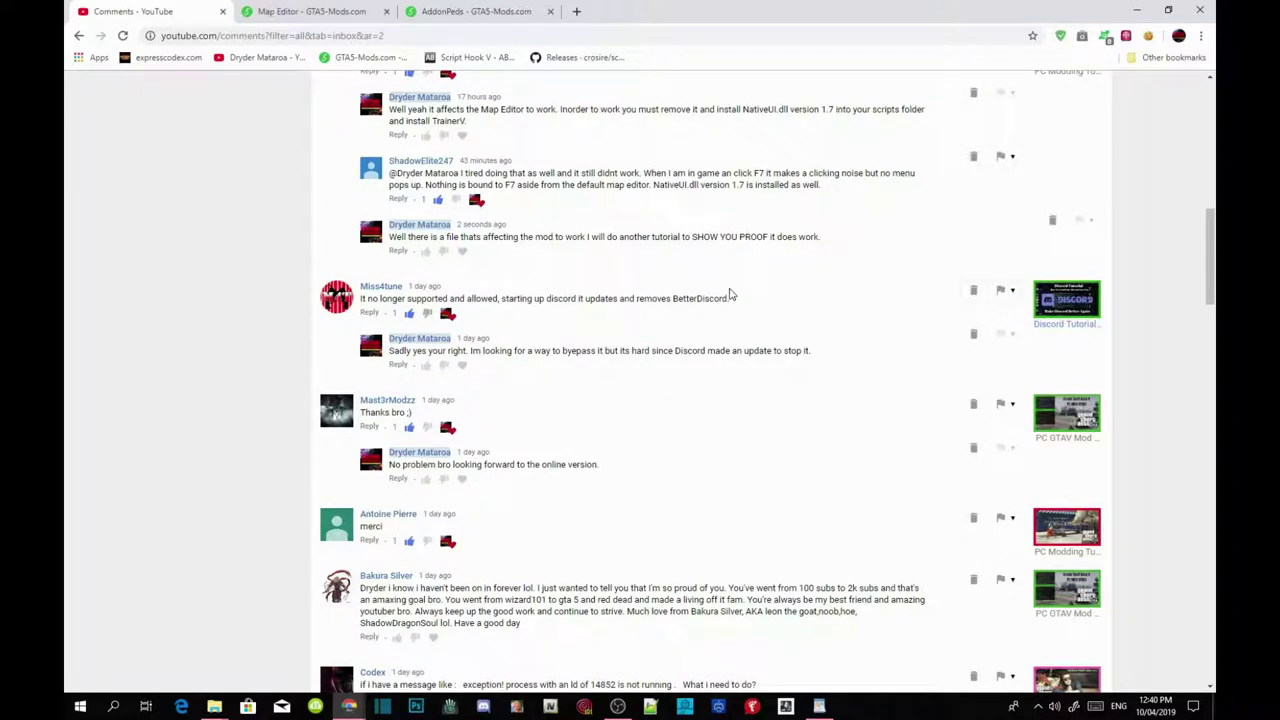
pyautogui.scroll(15, 730, 293)
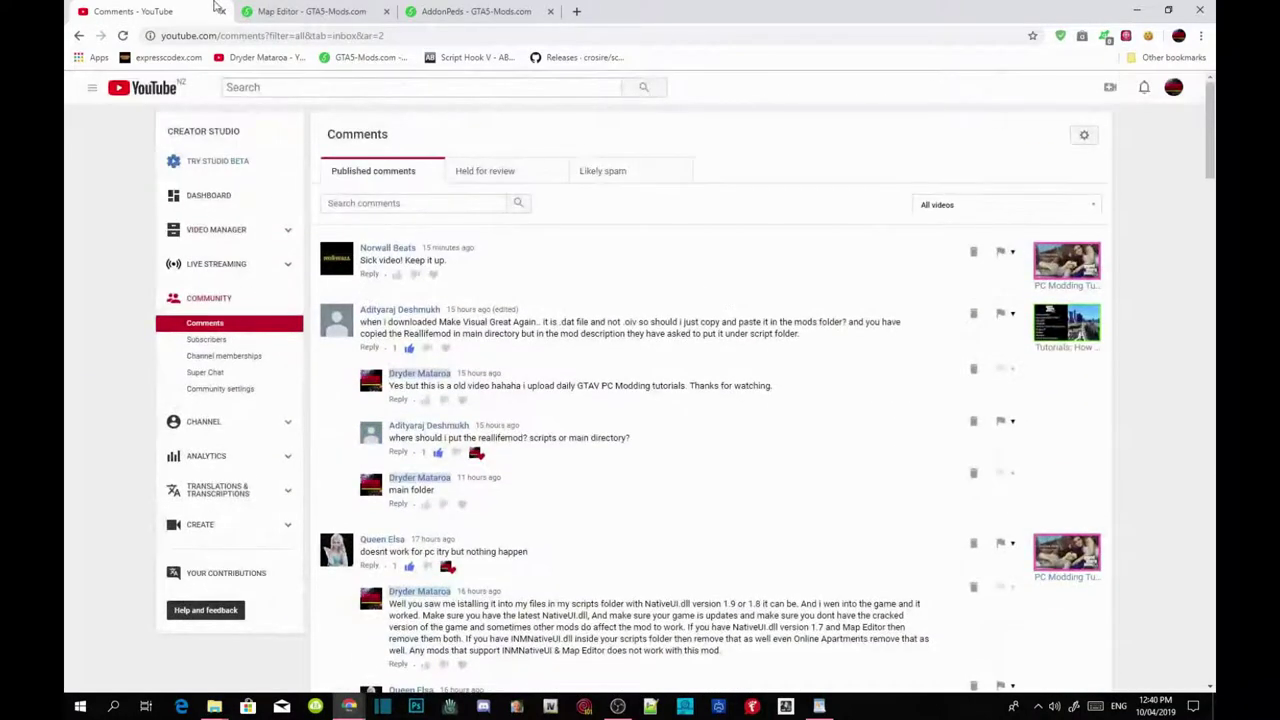
pyautogui.click(246, 9)
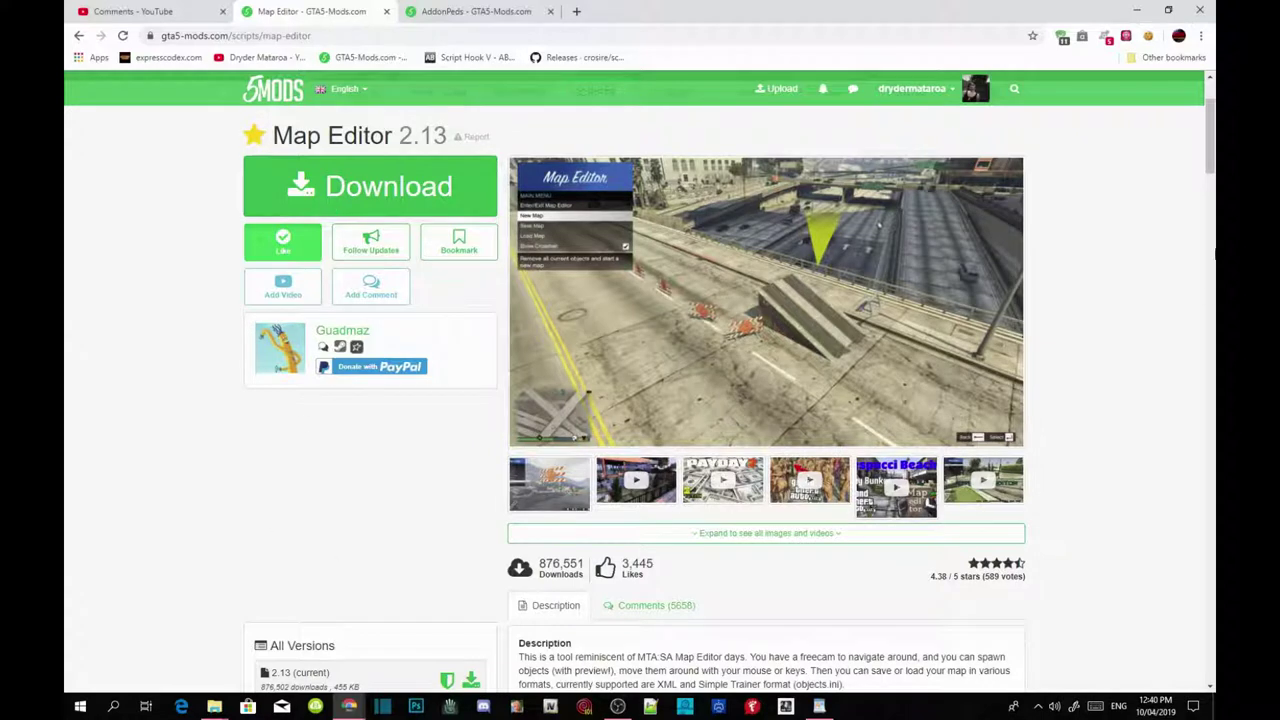
# Open the file location of the desktop's Grand Theft Auto V shortcut and keep the folder in a non-maximized window on the desktop.
pyautogui.click(1141, 8)
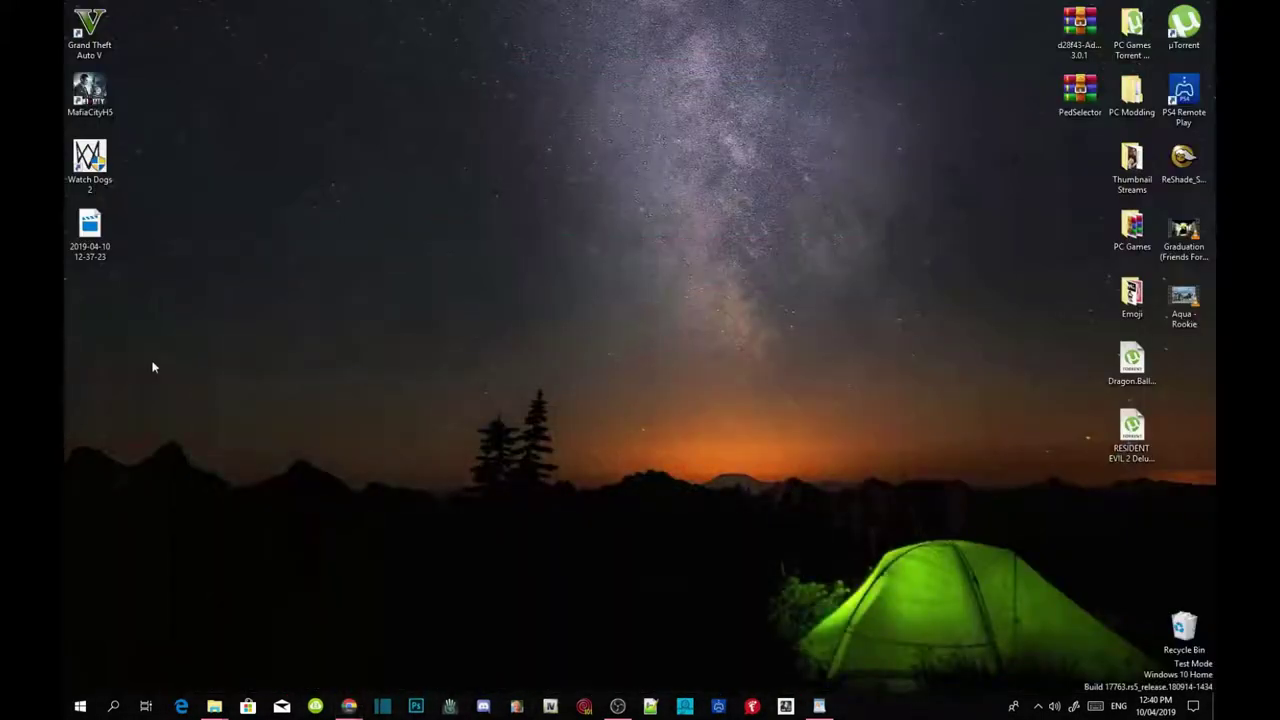
pyautogui.rightClick(84, 45)
pyautogui.click(128, 63)
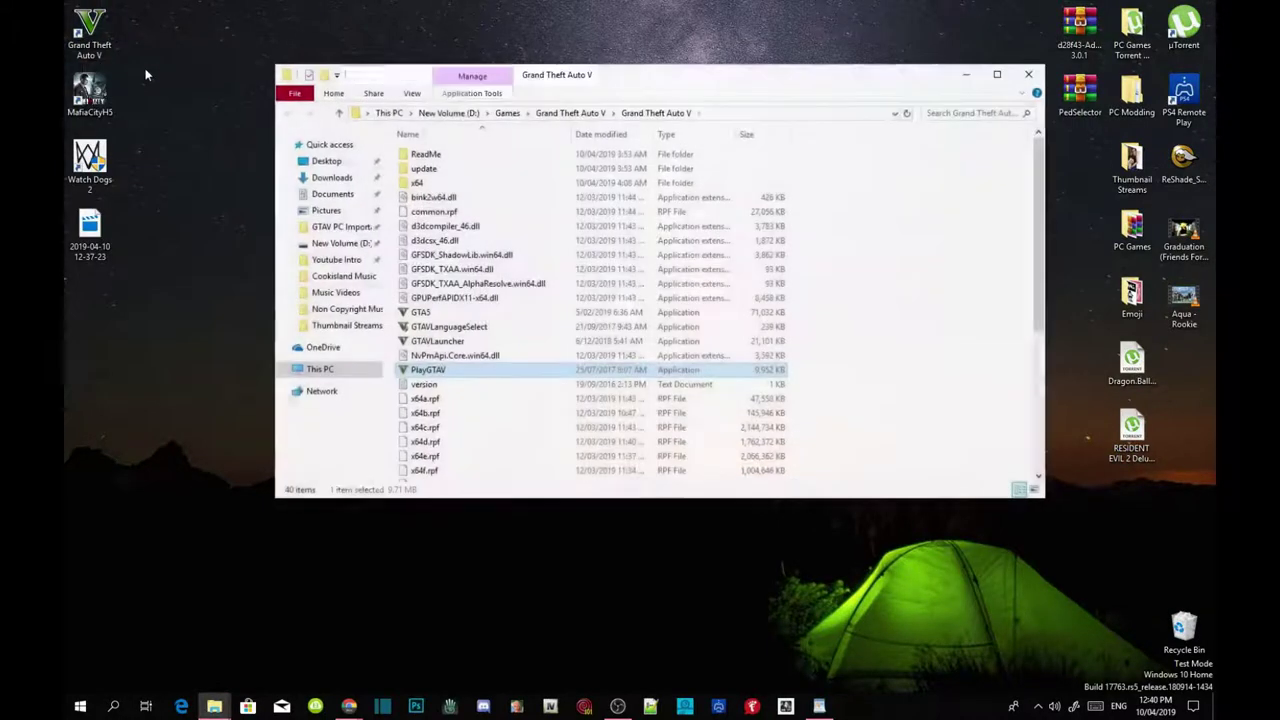
pyautogui.click(1012, 355)
pyautogui.click(997, 74)
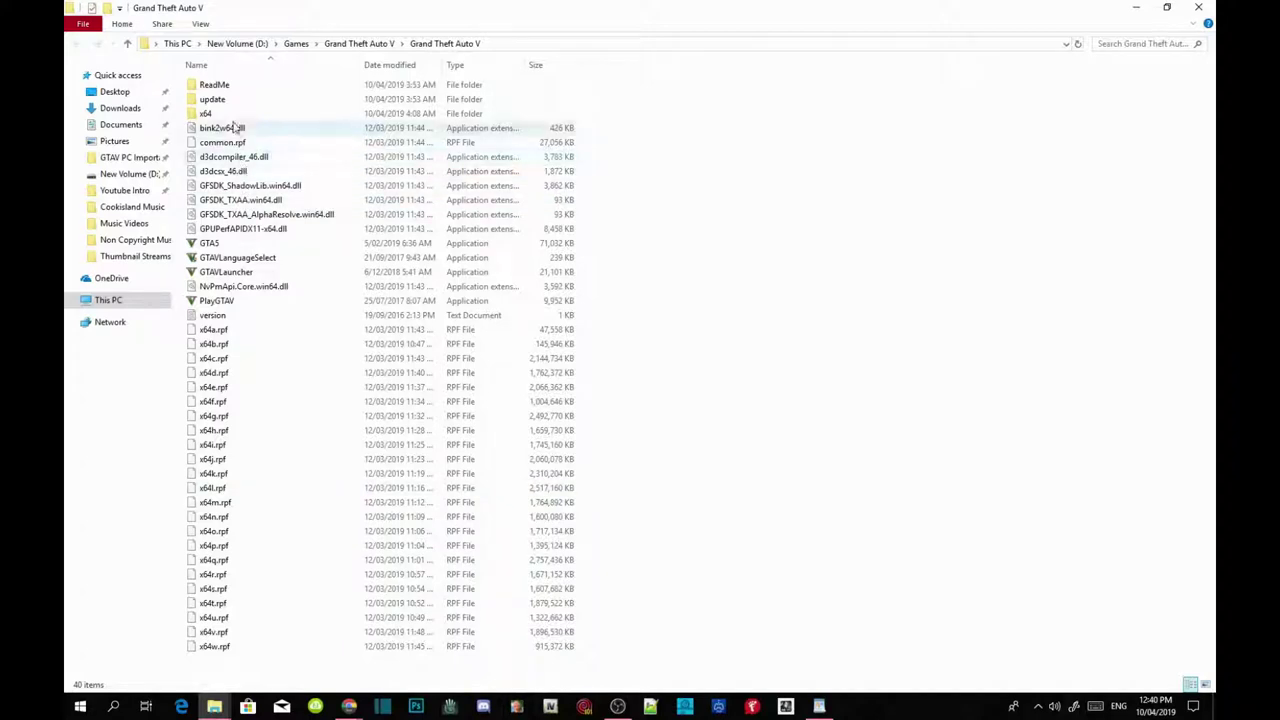
pyautogui.click(1166, 8)
pyautogui.moveTo(914, 86); pyautogui.dragTo(723, 34)
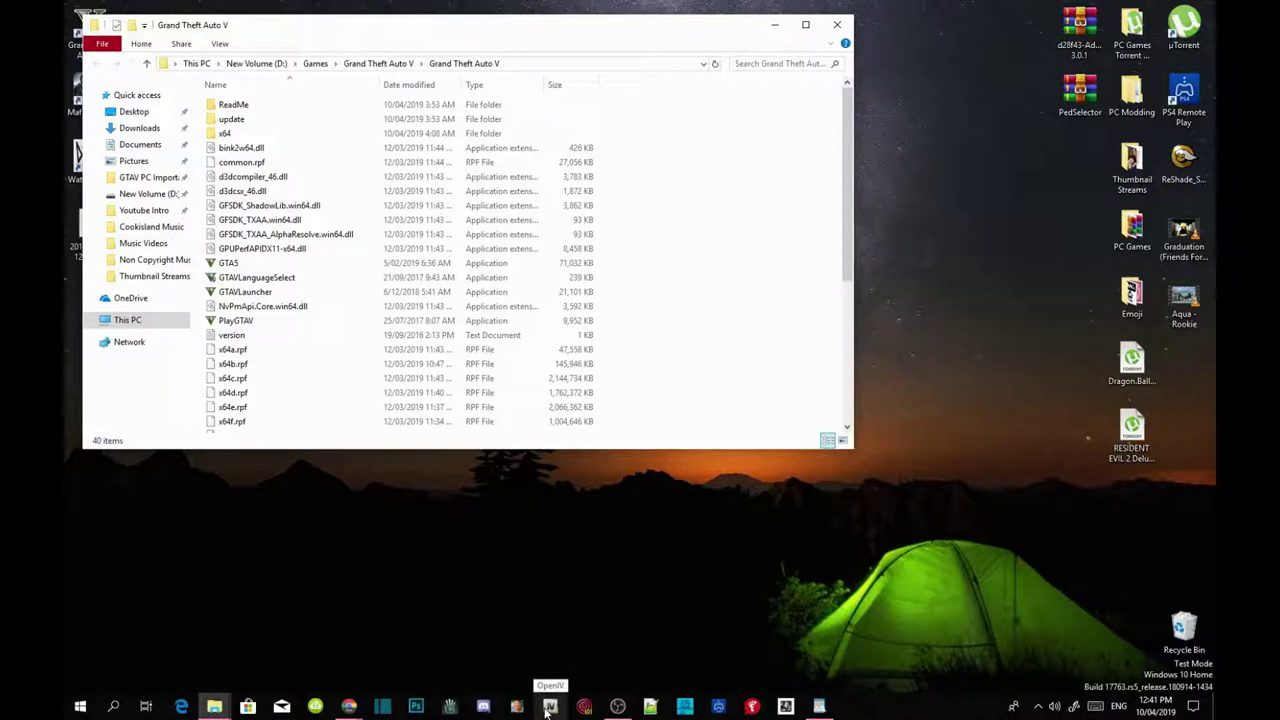
# Switch to OpenIV, load Grand Theft Auto V for Windows and open the ASI Manager.
pyautogui.click(548, 708)
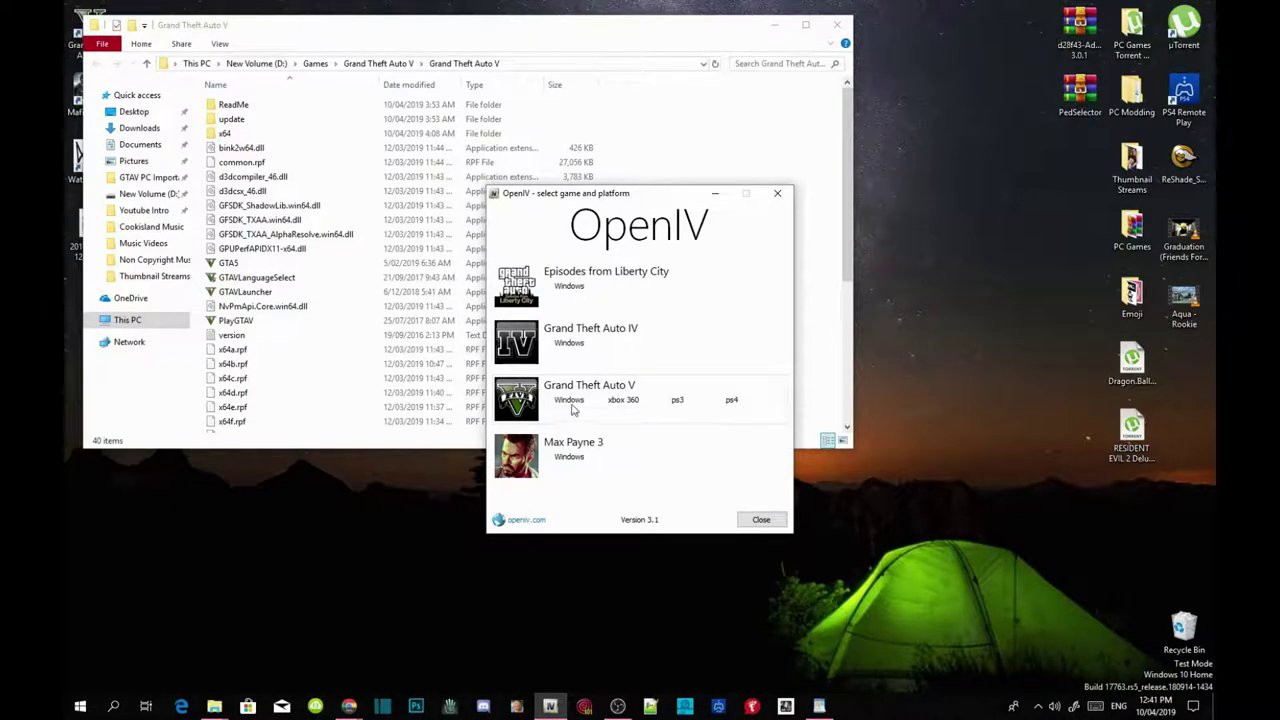
pyautogui.click(571, 403)
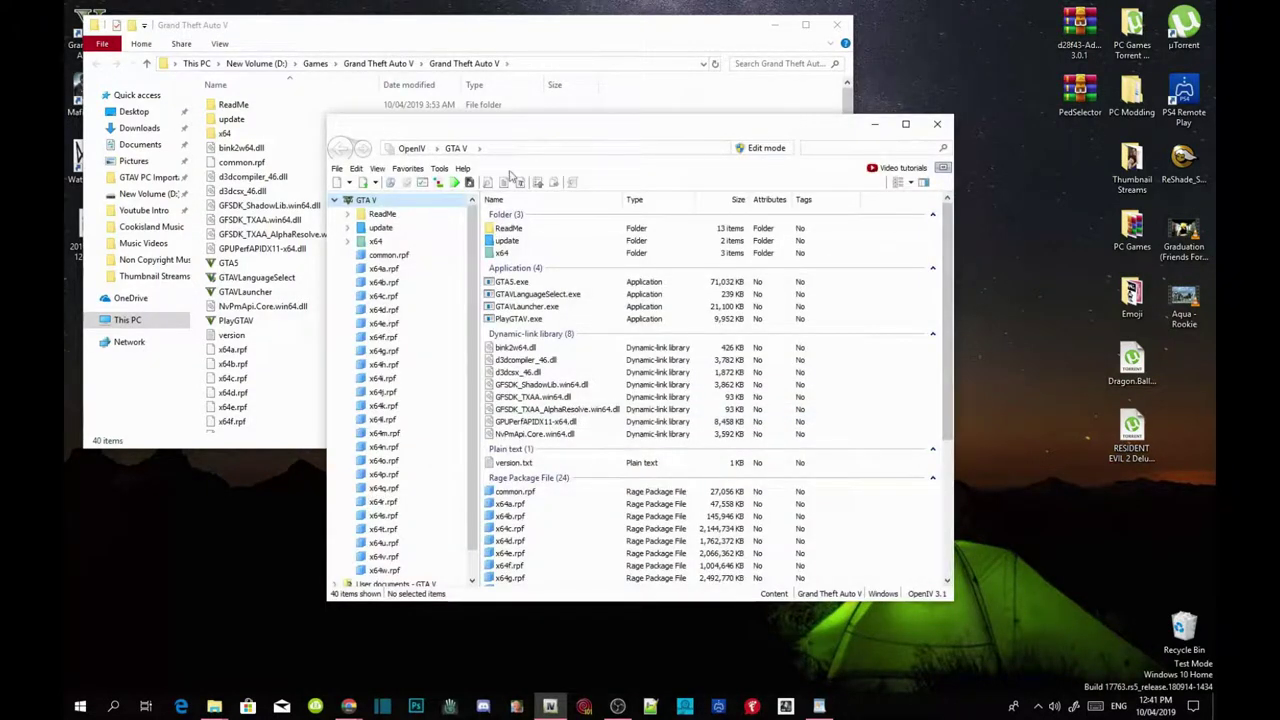
pyautogui.click(439, 168)
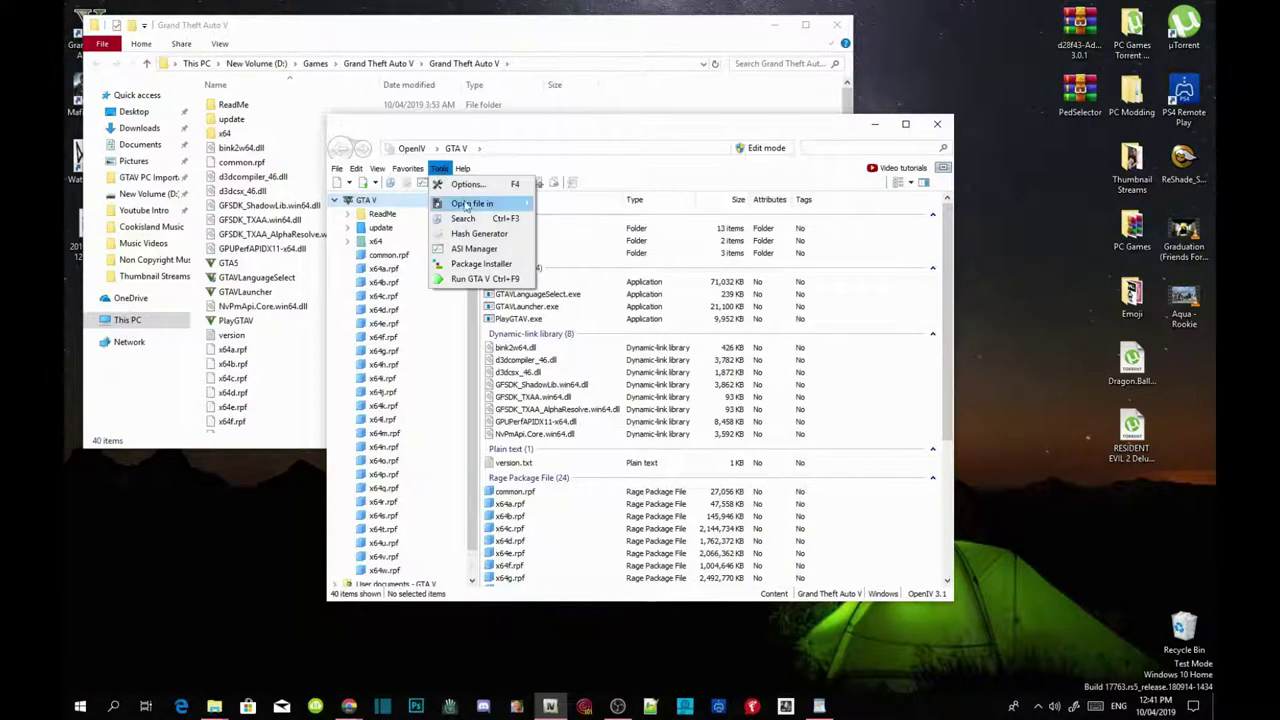
pyautogui.click(474, 249)
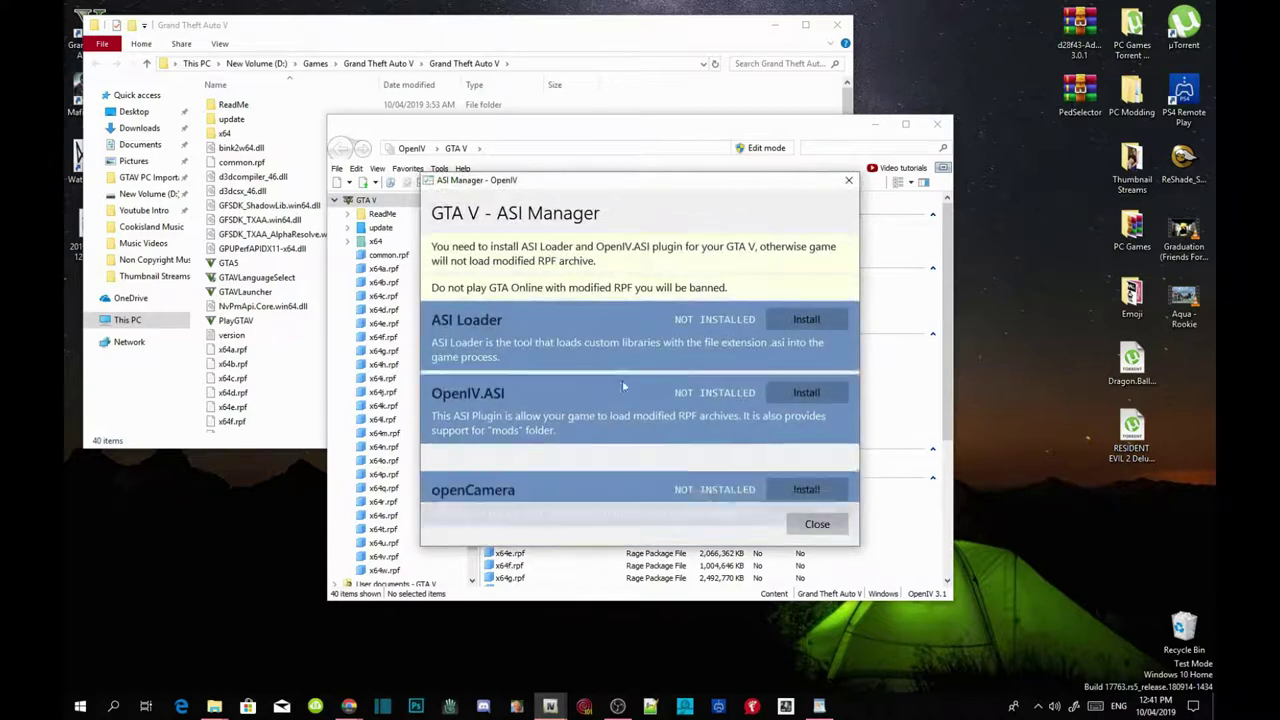
# Install ASI Loader, OpenIV.ASI with a "mods" folder, and openCamera, and return to the game folder.
pyautogui.click(806, 320)
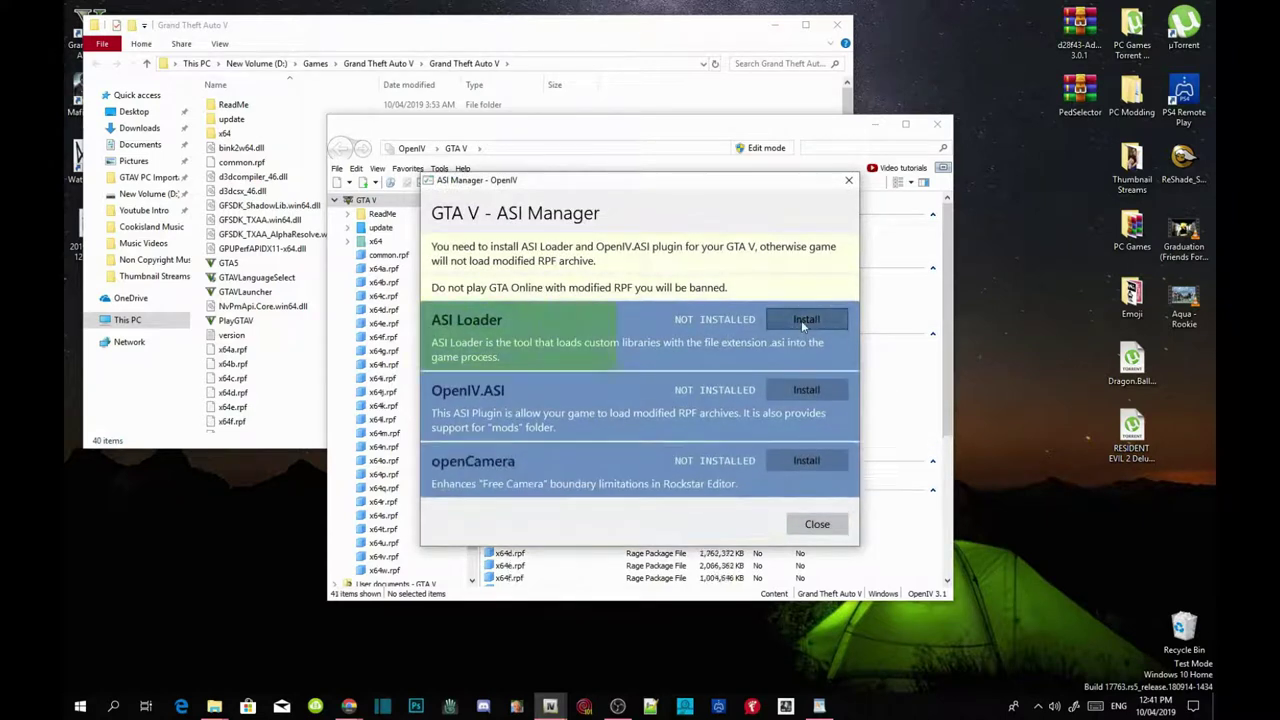
pyautogui.click(800, 395)
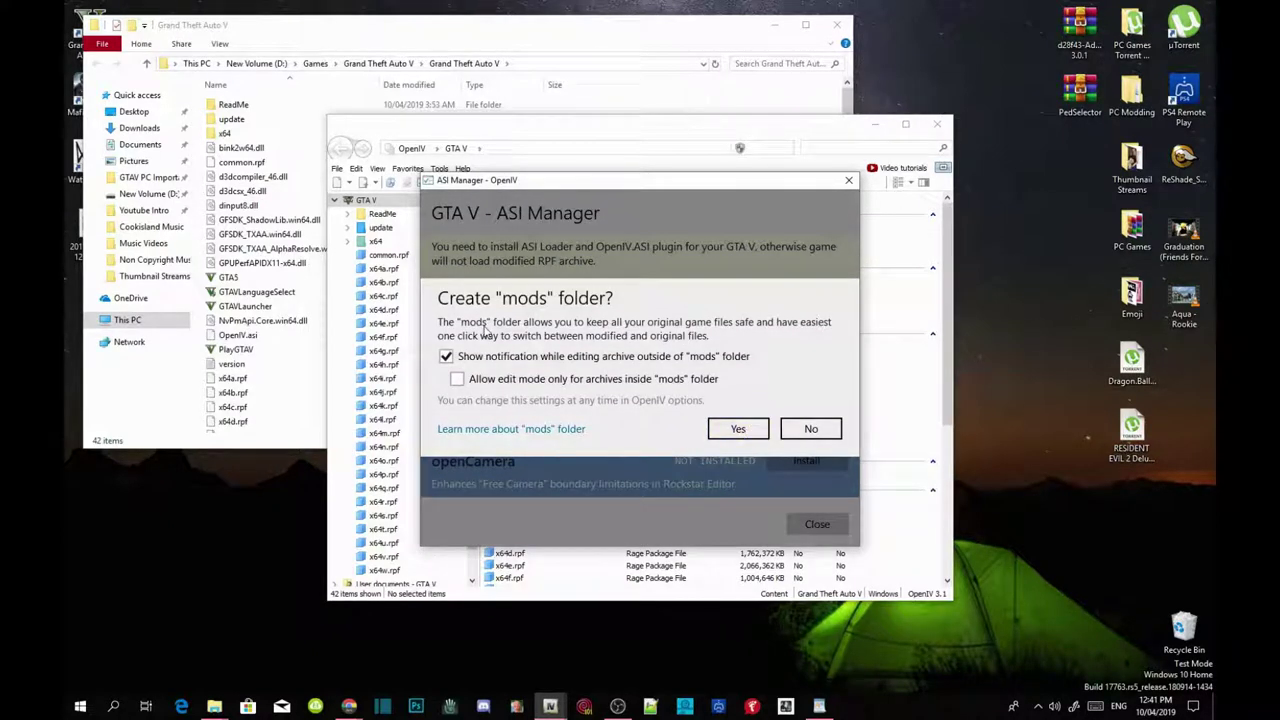
pyautogui.click(740, 430)
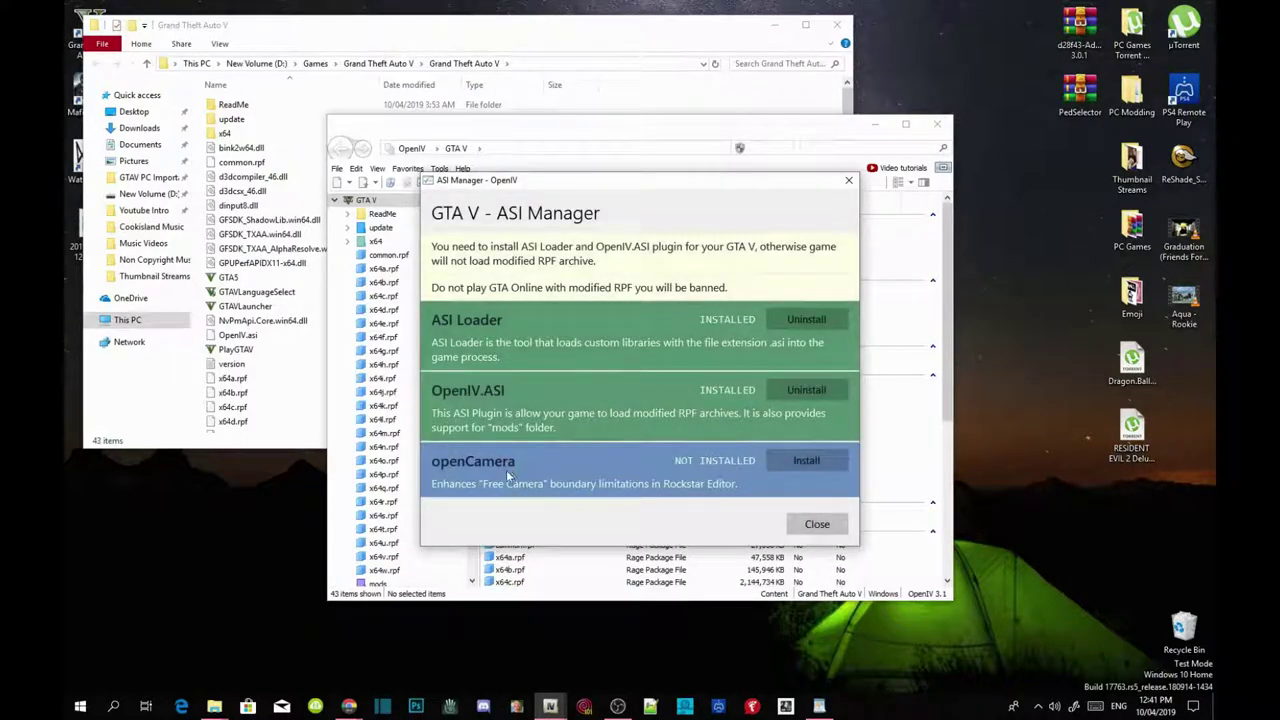
pyautogui.click(799, 461)
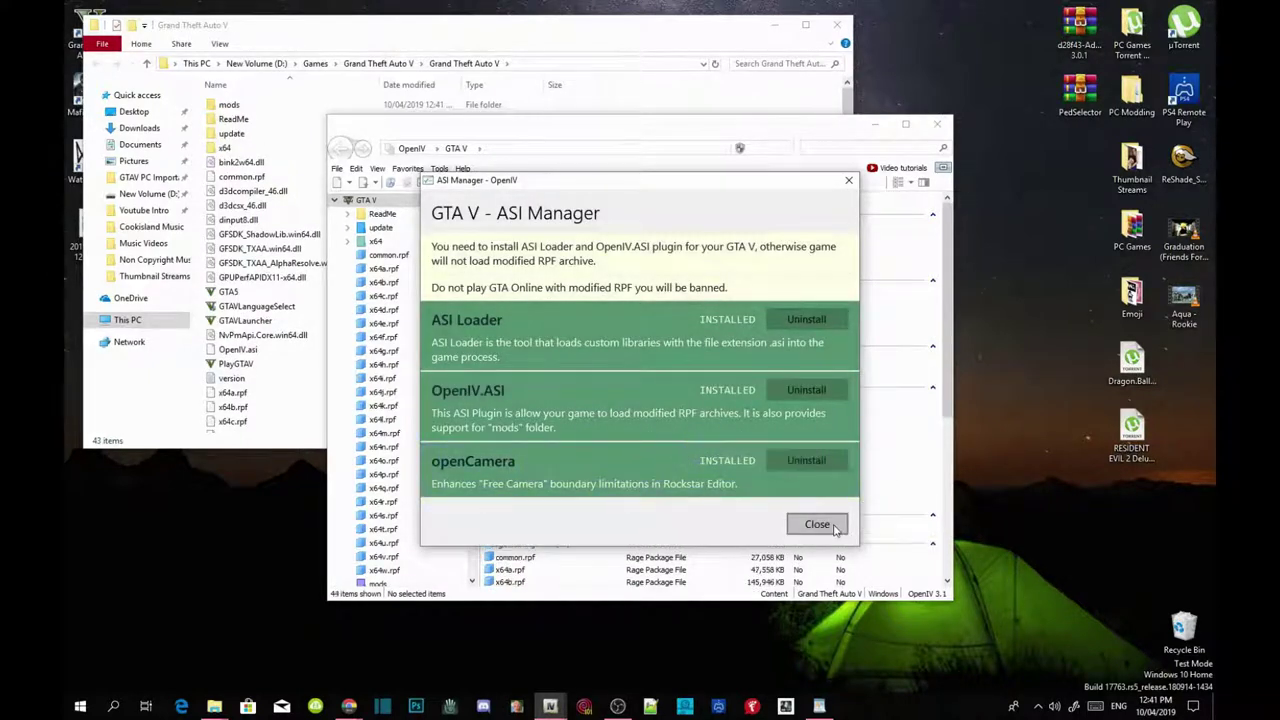
pyautogui.click(835, 527)
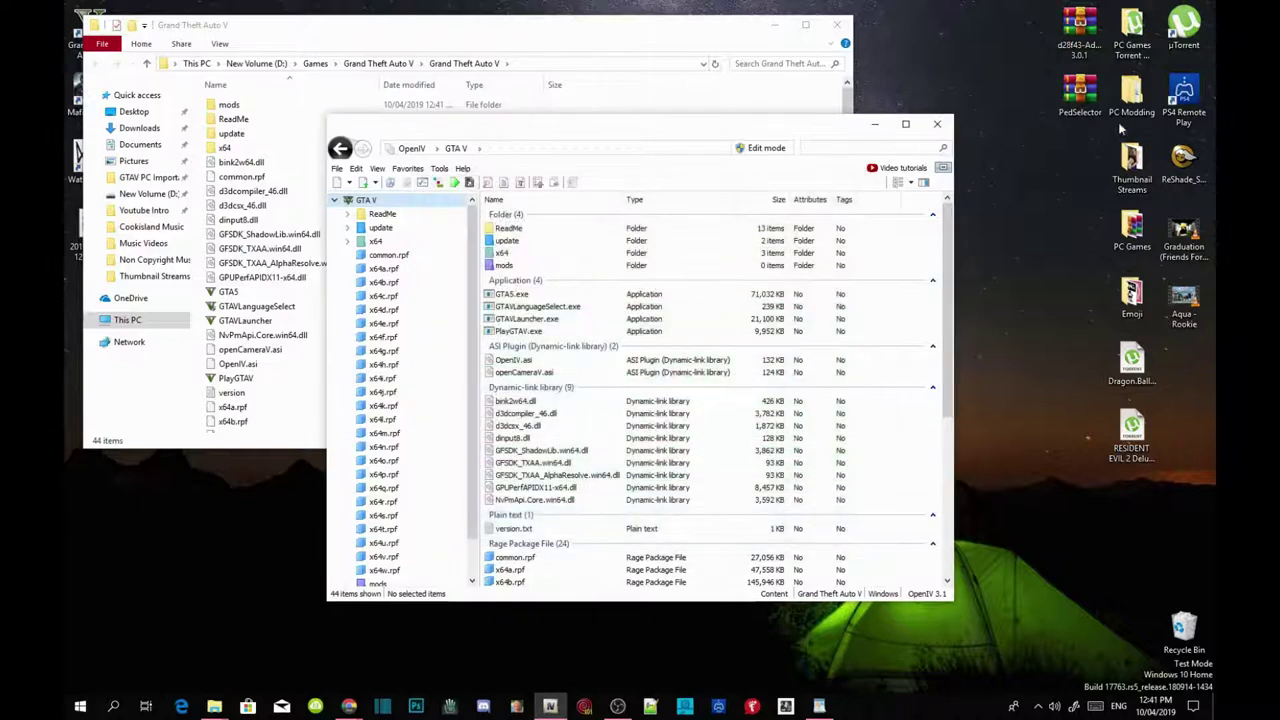
pyautogui.click(875, 129)
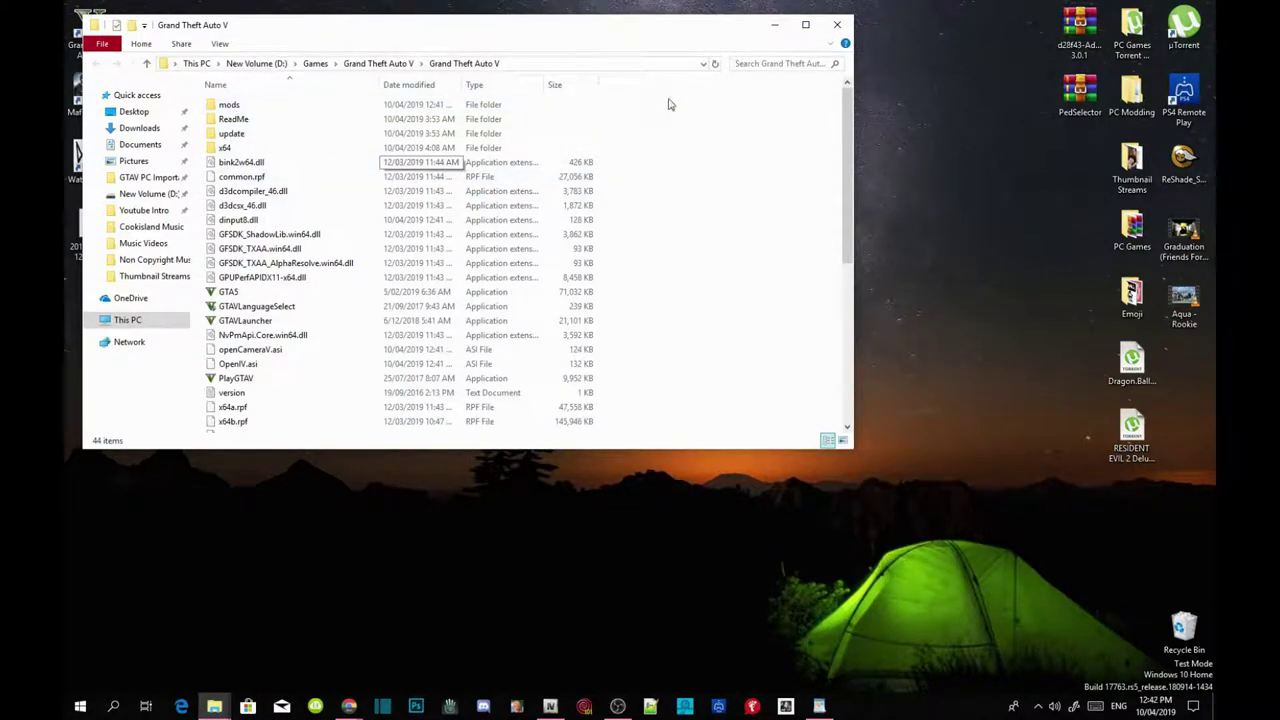
# Open the PC Modding folder from the desktop and arrange it beside the Grand Theft Auto V folder.
pyautogui.scroll(-7, 731, 289)
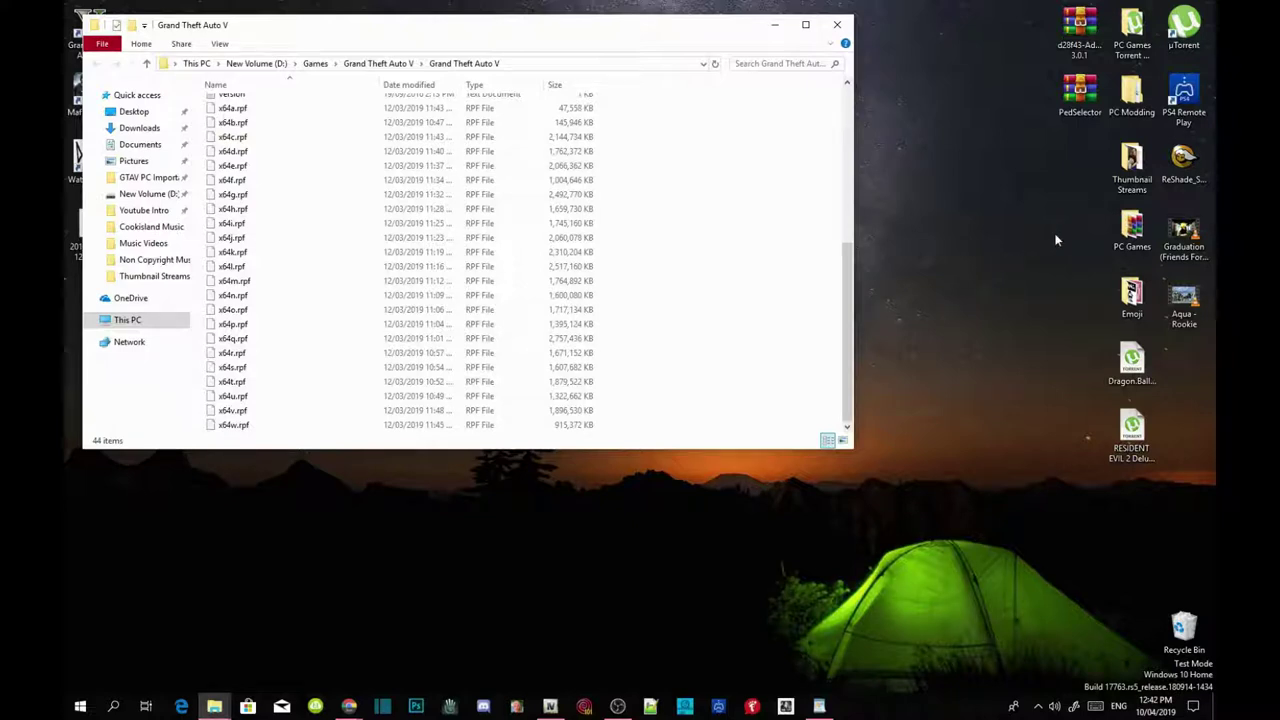
pyautogui.doubleClick(1131, 105)
pyautogui.moveTo(237, 48); pyautogui.dragTo(1022, 36)
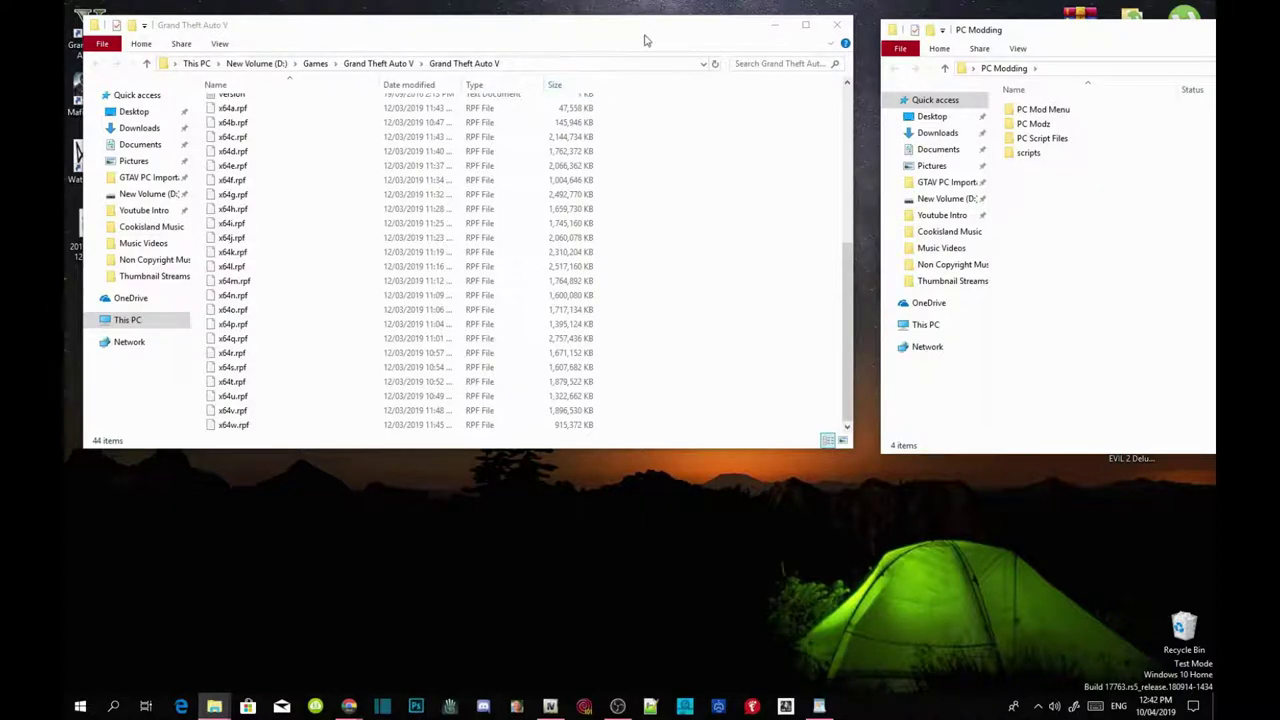
pyautogui.moveTo(645, 40); pyautogui.dragTo(643, 48)
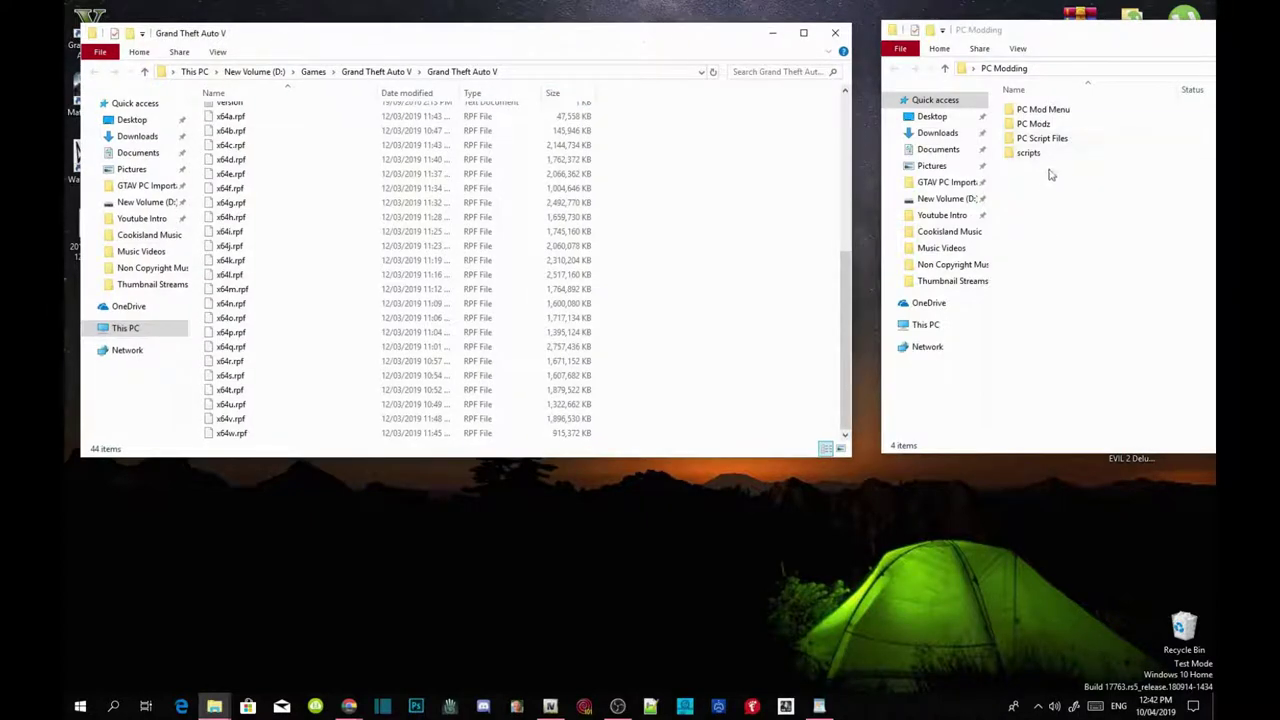
# Copy dinput8.dll and ScriptHookV.dll from the ScriptHookV 1.46 bin folder in PC Script Files into the game folder, replacing the existing dinput8.dll.
pyautogui.doubleClick(1042, 139)
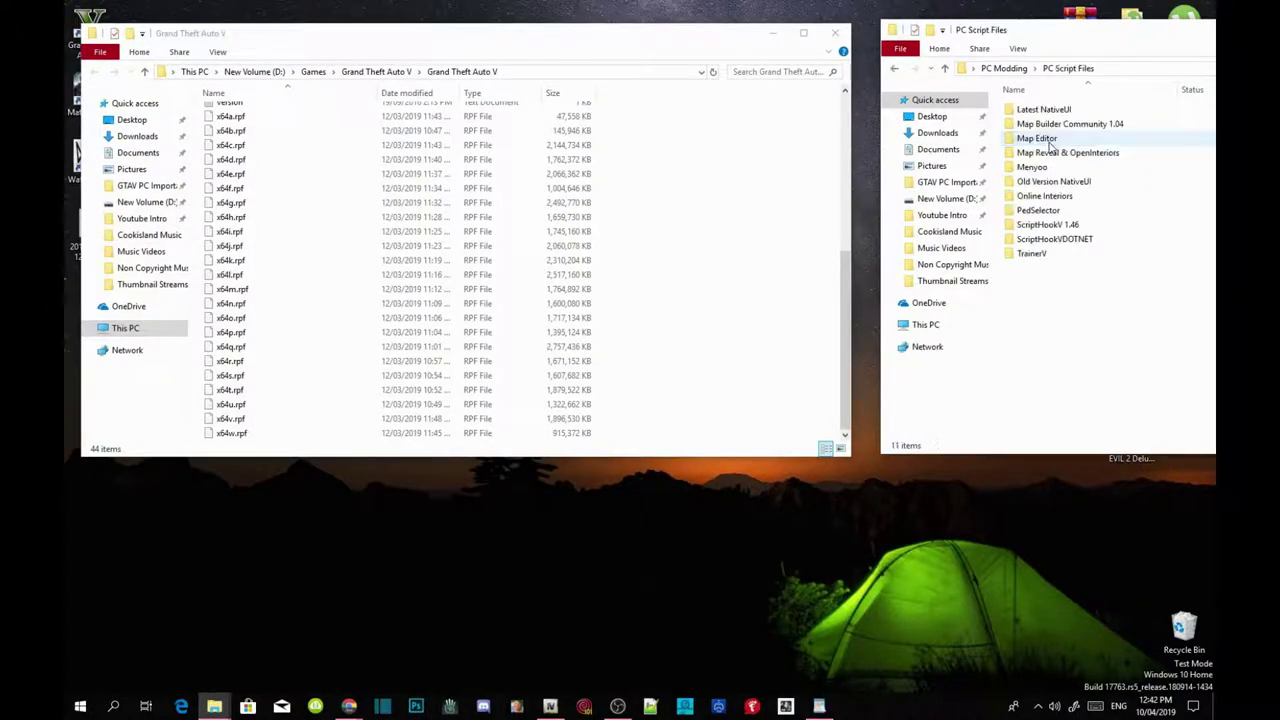
pyautogui.doubleClick(1055, 228)
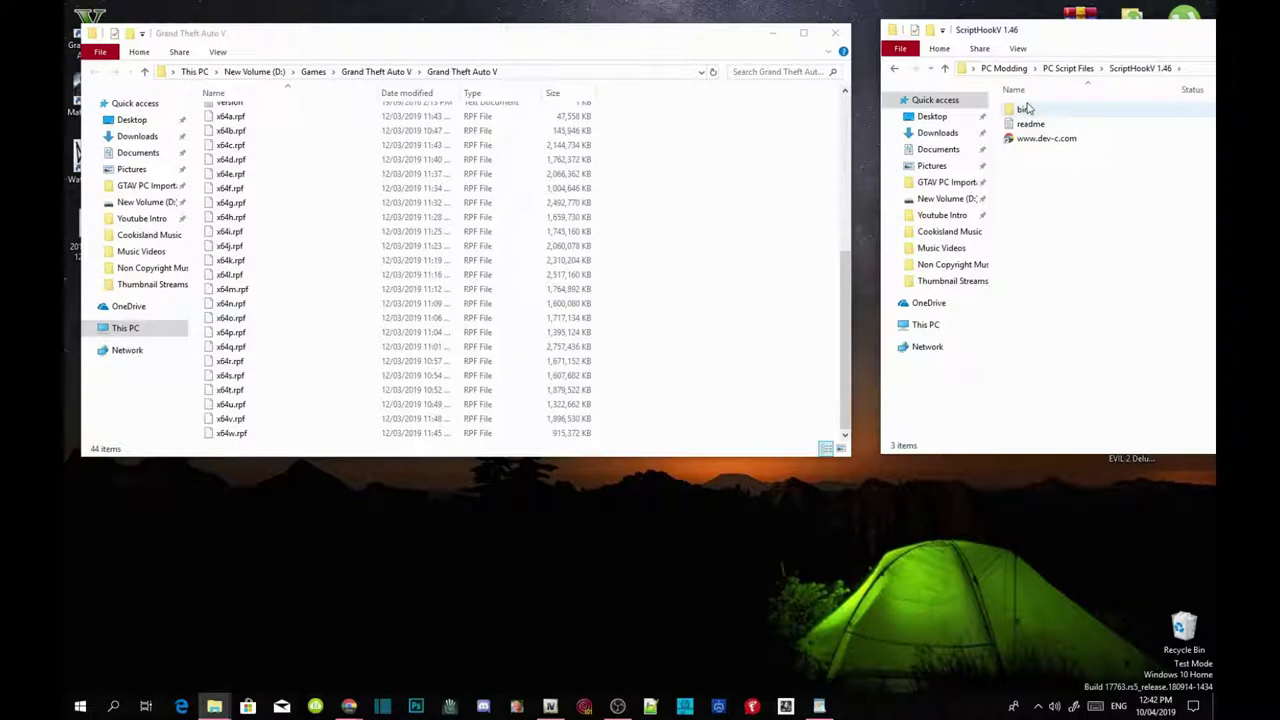
pyautogui.doubleClick(1025, 108)
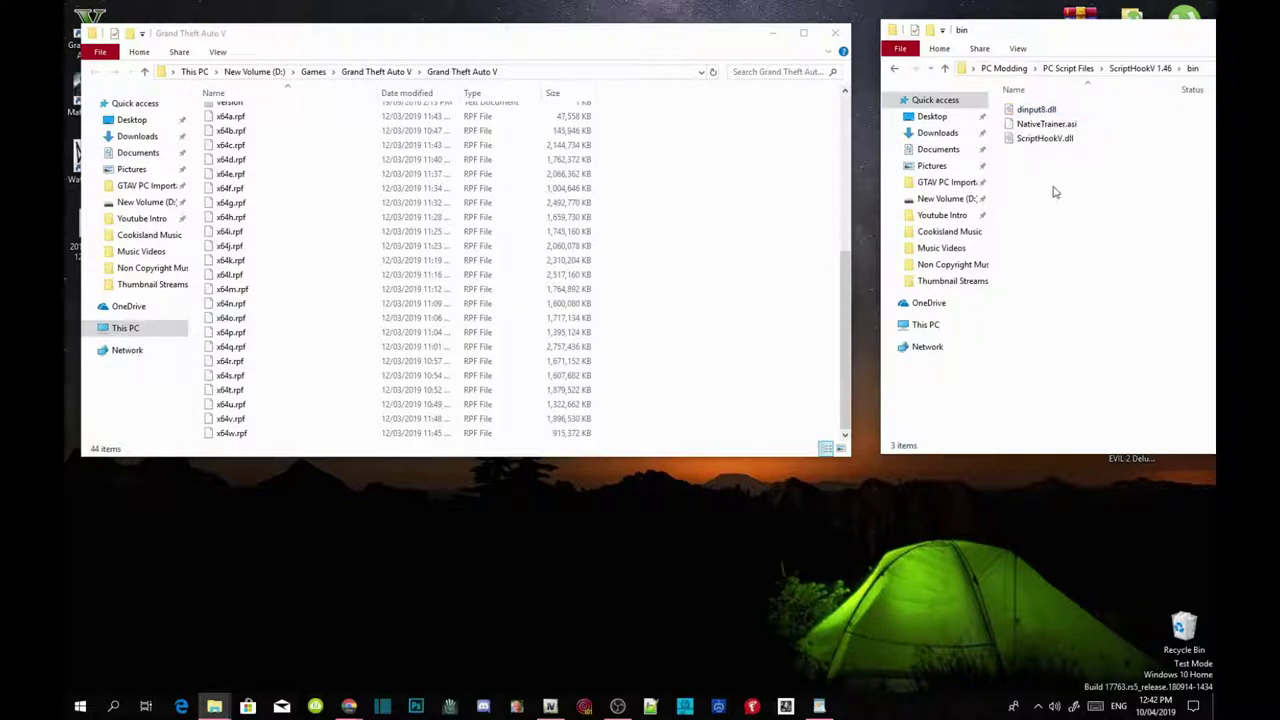
pyautogui.click(1040, 113)
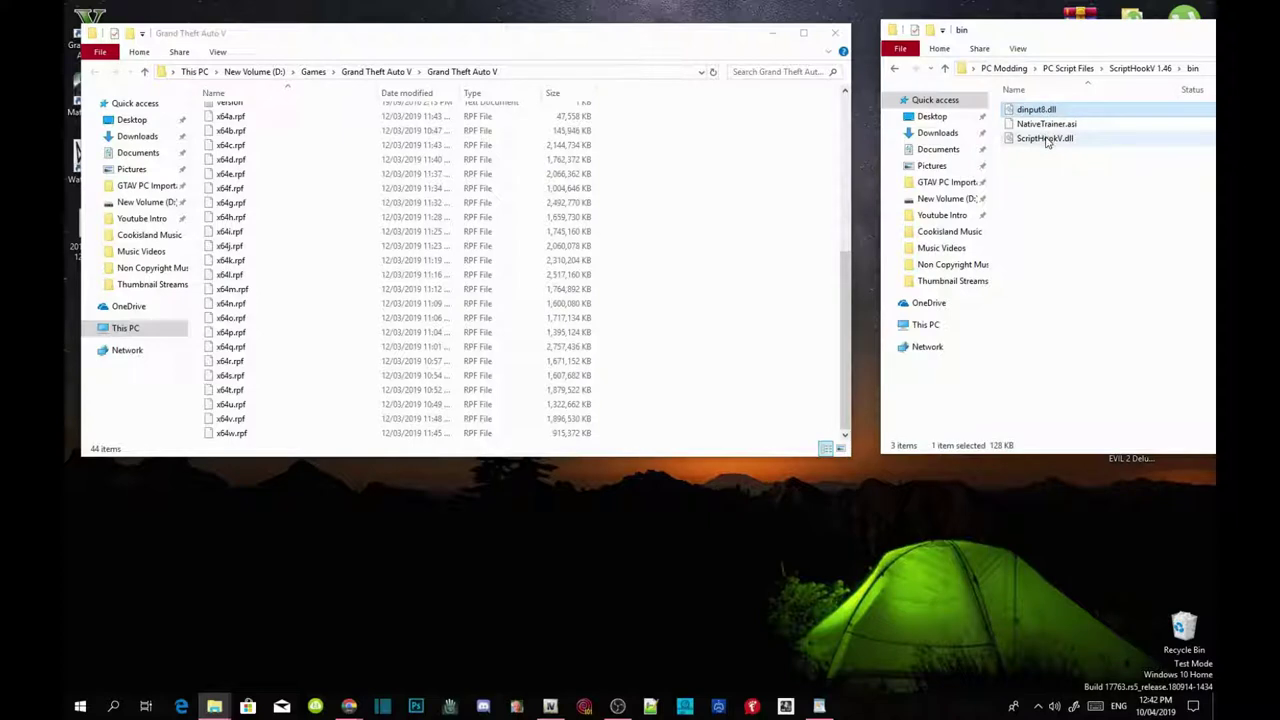
pyautogui.keyDown('shift'); pyautogui.click(1046, 139); pyautogui.keyUp('shift')
pyautogui.moveTo(1046, 143); pyautogui.dragTo(703, 322)
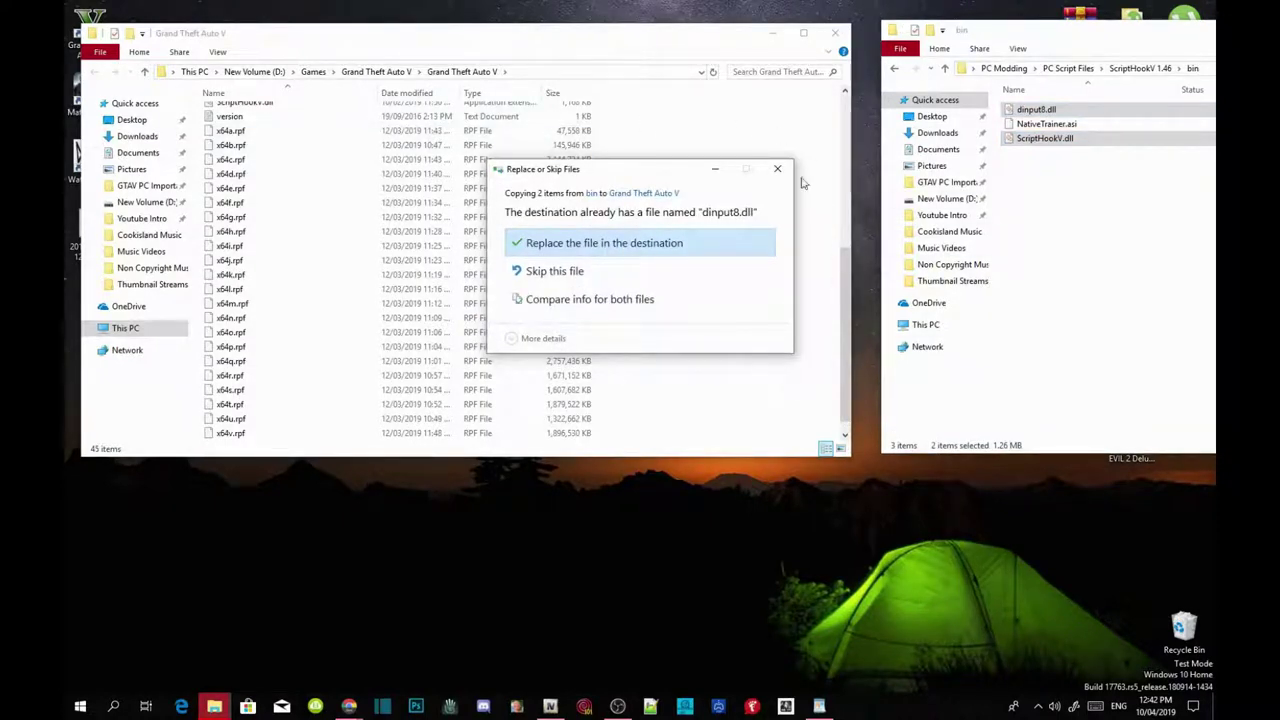
pyautogui.click(694, 242)
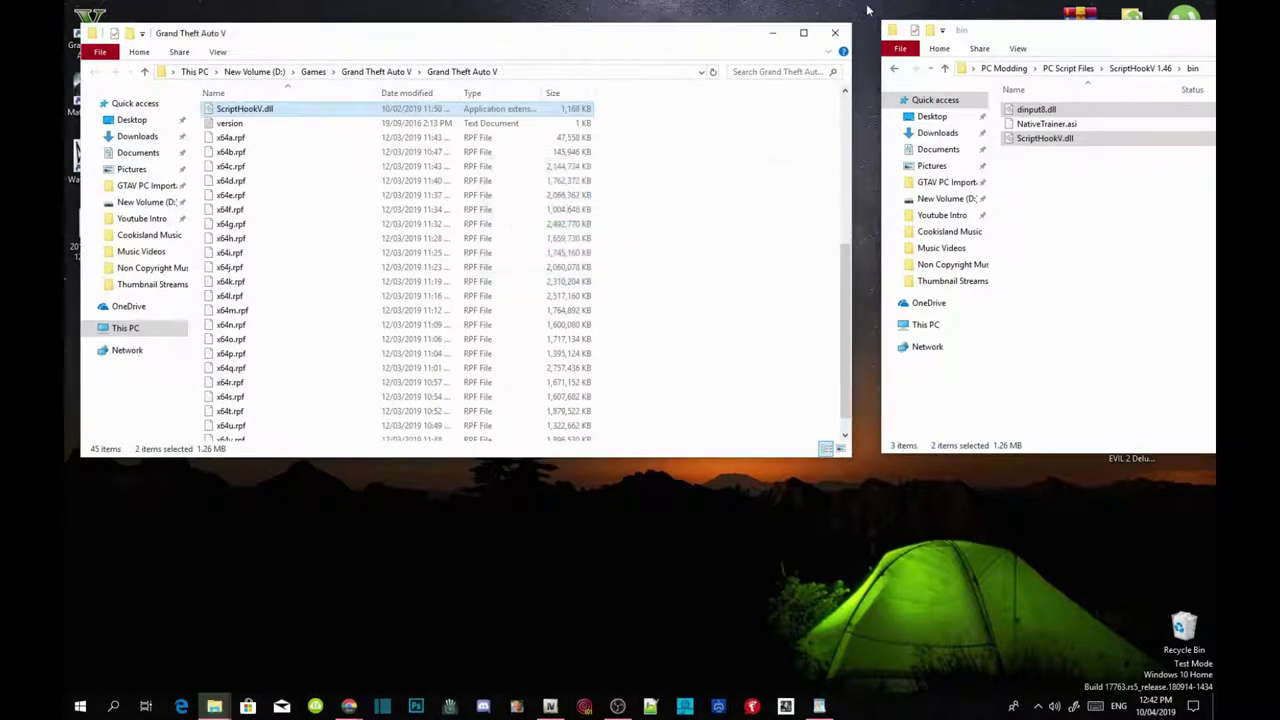
# Copy ScriptHookVDotNet.asi, ScriptHookVDotNet2.dll and the ScriptHookVDotNet2 XML file from the ScriptHookVDOTNET folder in PC Script Files into the game folder.
pyautogui.click(895, 69)
pyautogui.click(895, 69)
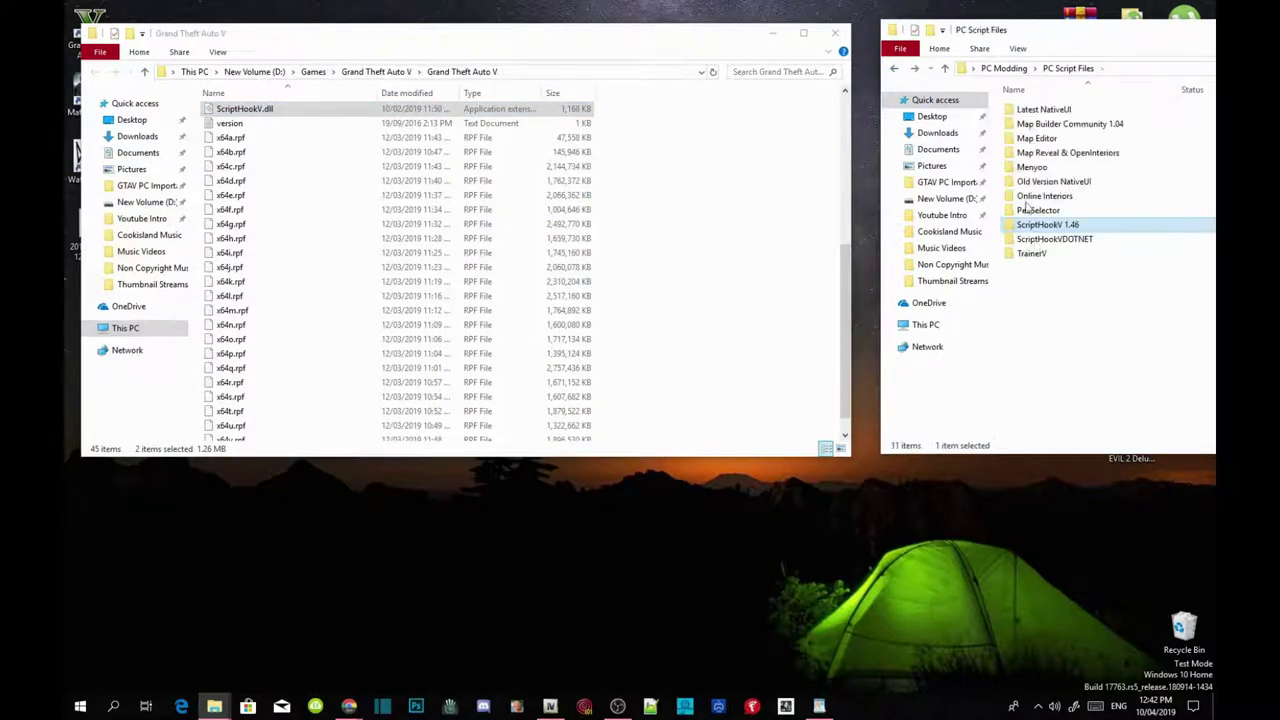
pyautogui.click(1055, 241)
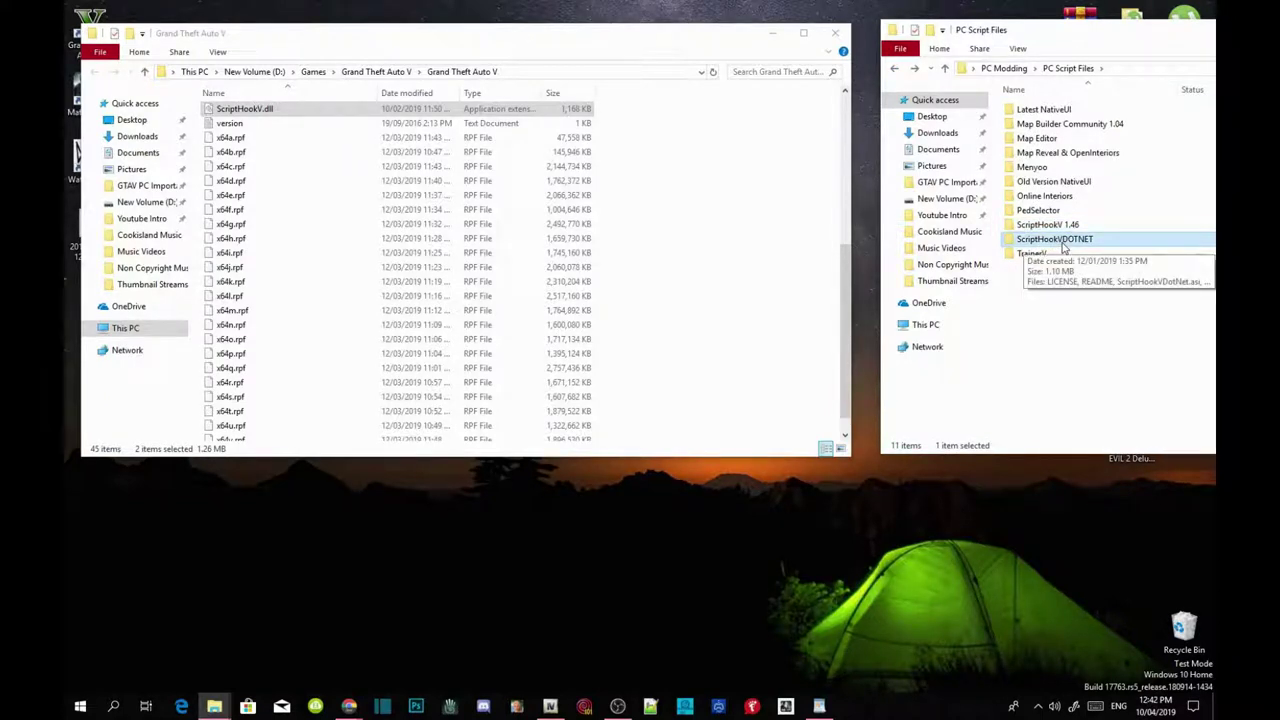
pyautogui.doubleClick(1065, 245)
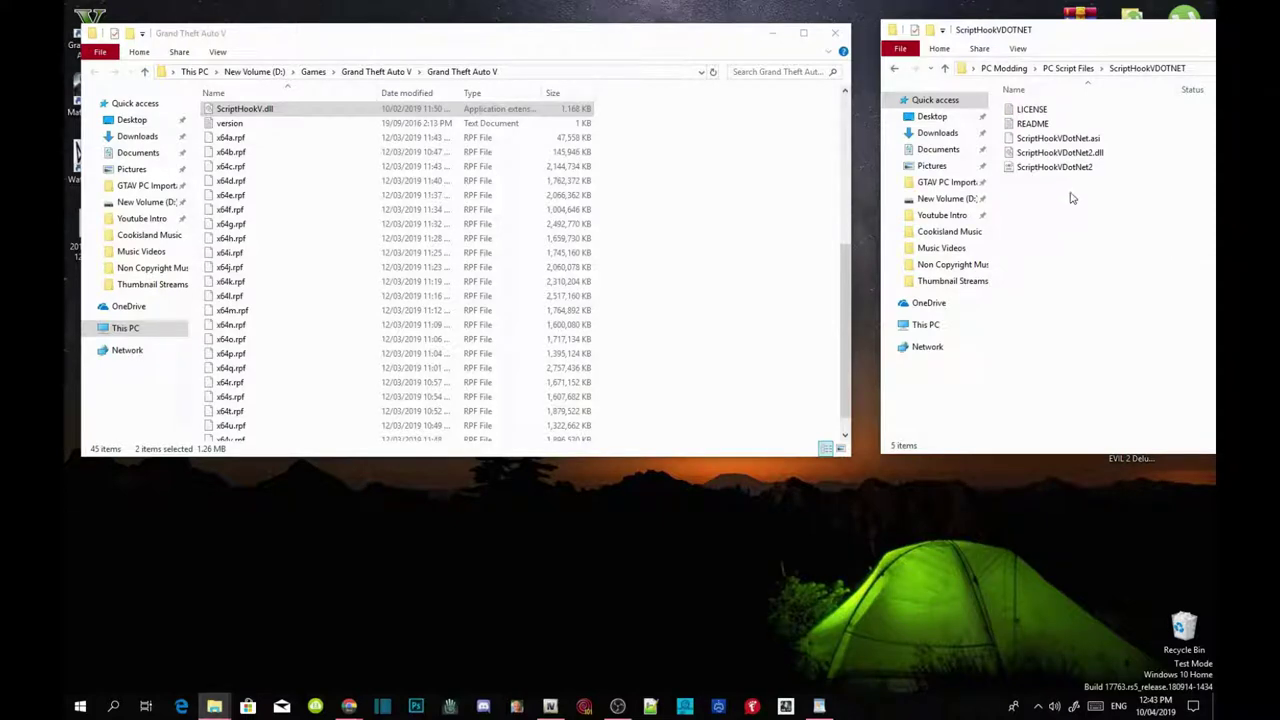
pyautogui.click(1058, 142)
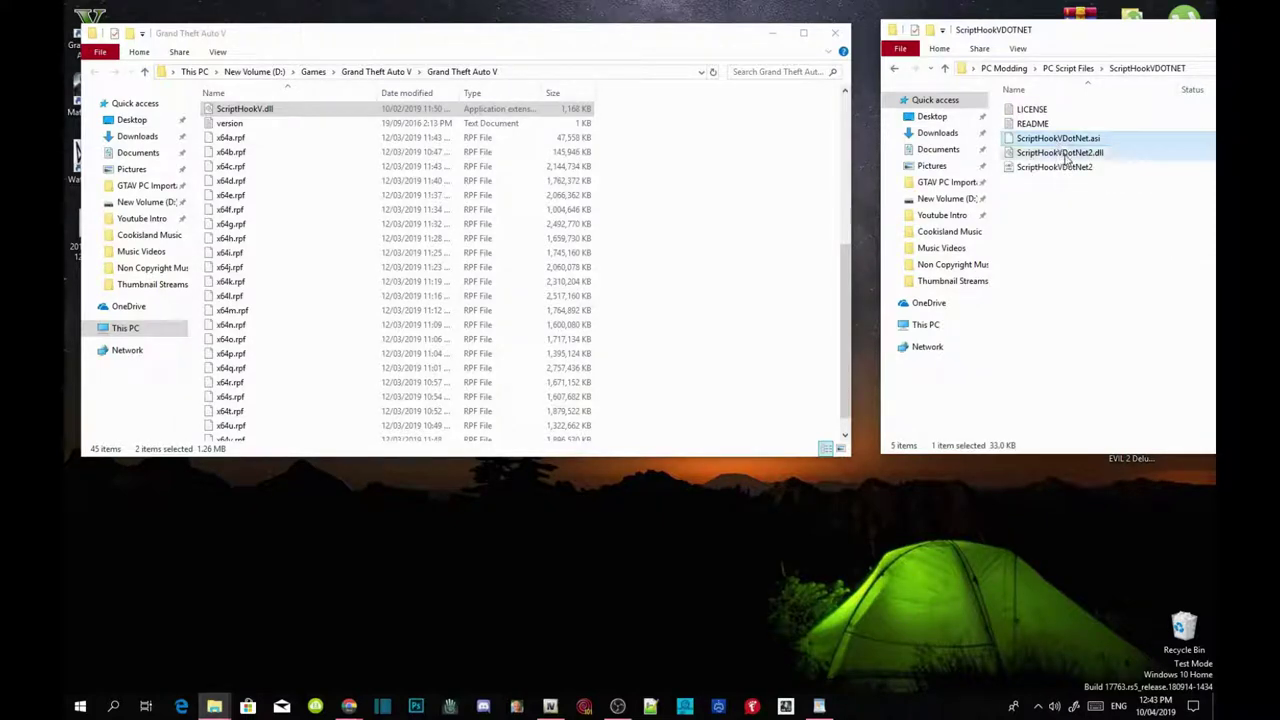
pyautogui.keyDown('shift'); pyautogui.click(1076, 168); pyautogui.keyUp('shift')
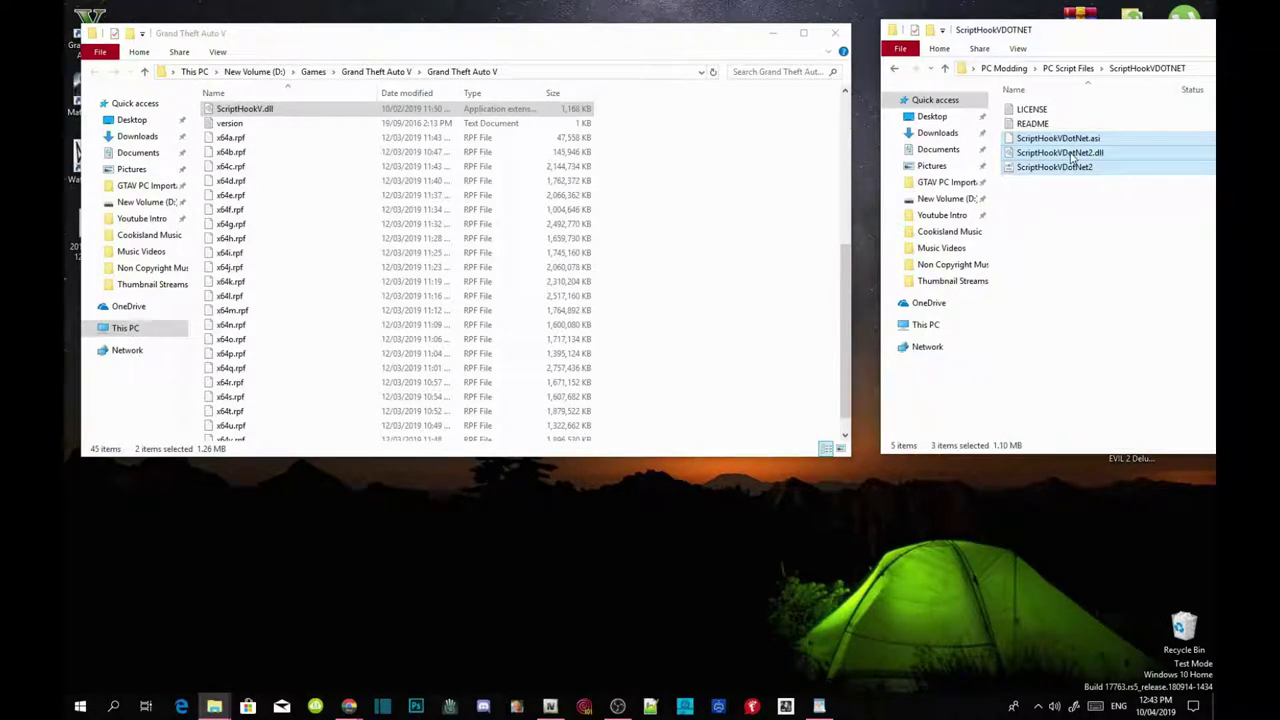
pyautogui.moveTo(1072, 155); pyautogui.dragTo(723, 266)
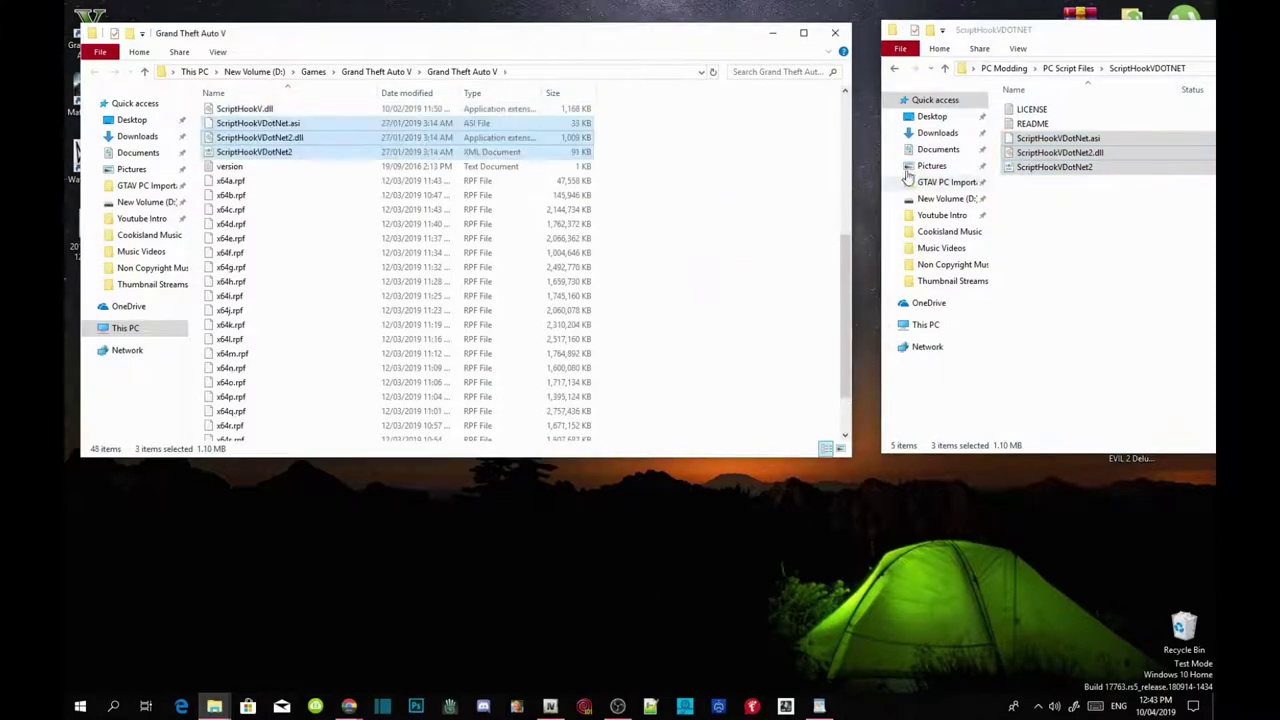
# Copy TrainerV.asi and the trainerv configuration file from the TrainerV folder in PC Script Files into the game folder.
pyautogui.click(896, 67)
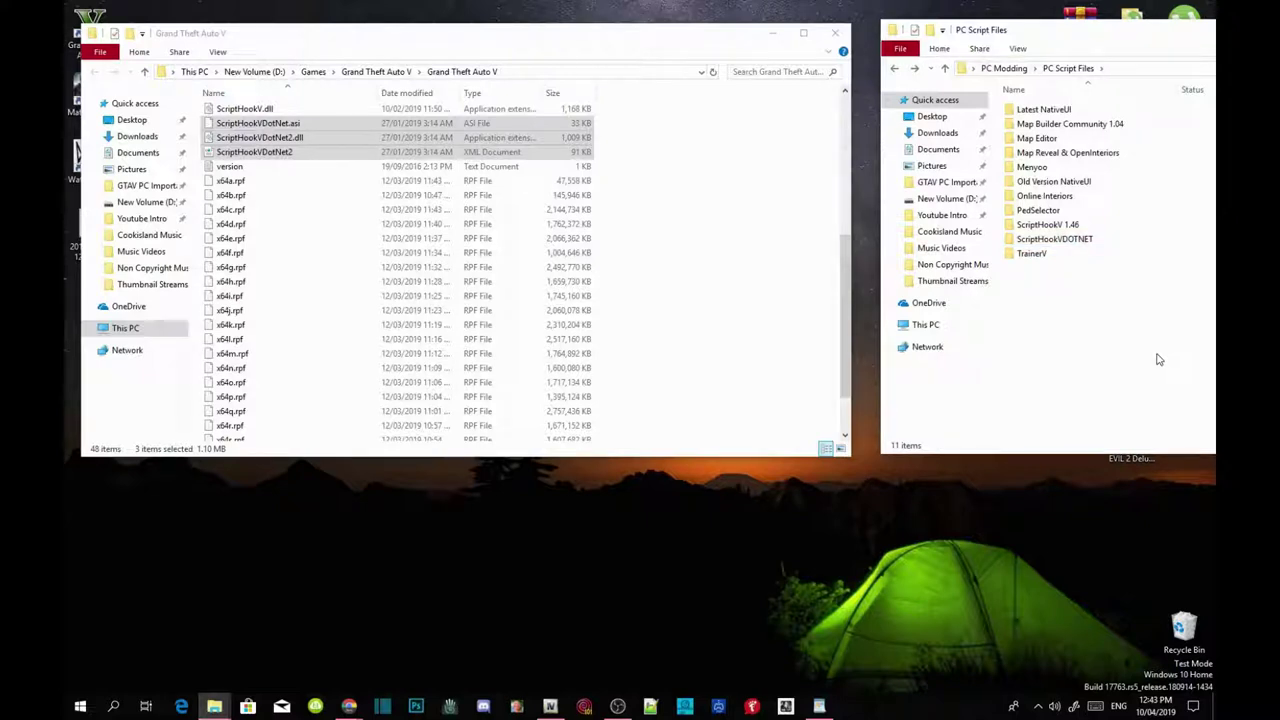
pyautogui.doubleClick(1038, 258)
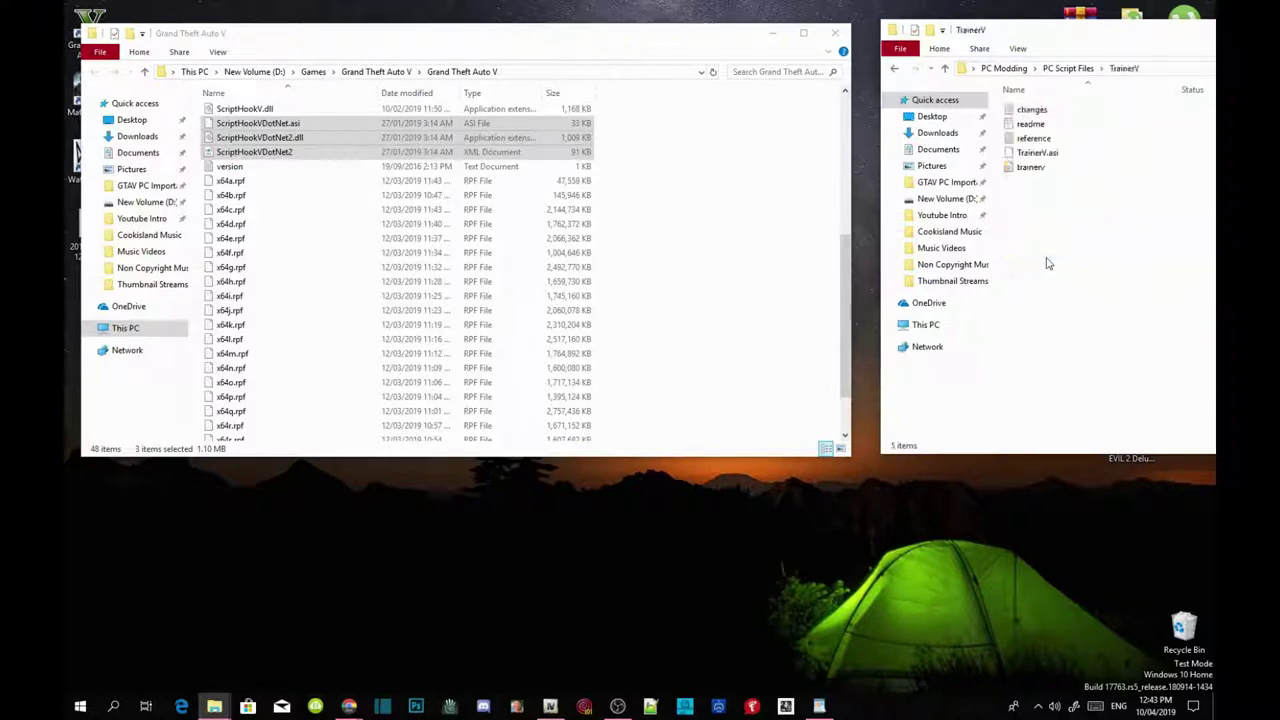
pyautogui.click(1036, 157)
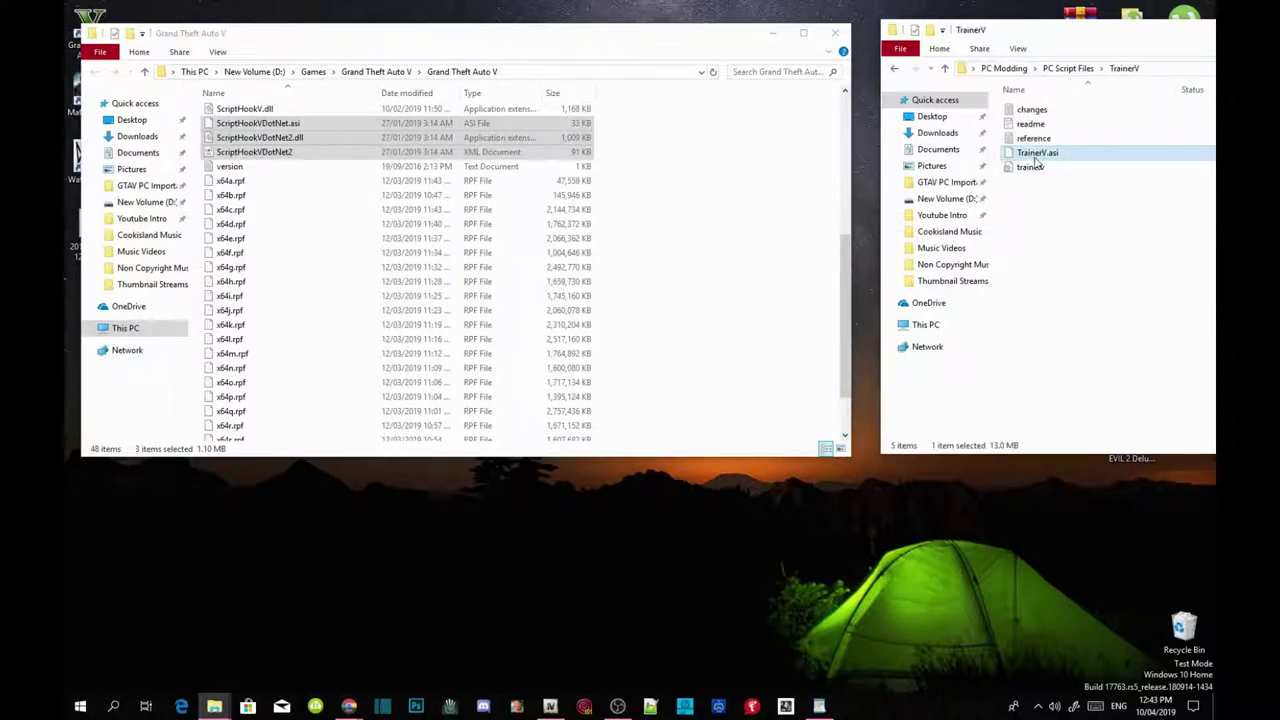
pyautogui.keyDown('shift'); pyautogui.click(1033, 167); pyautogui.keyUp('shift')
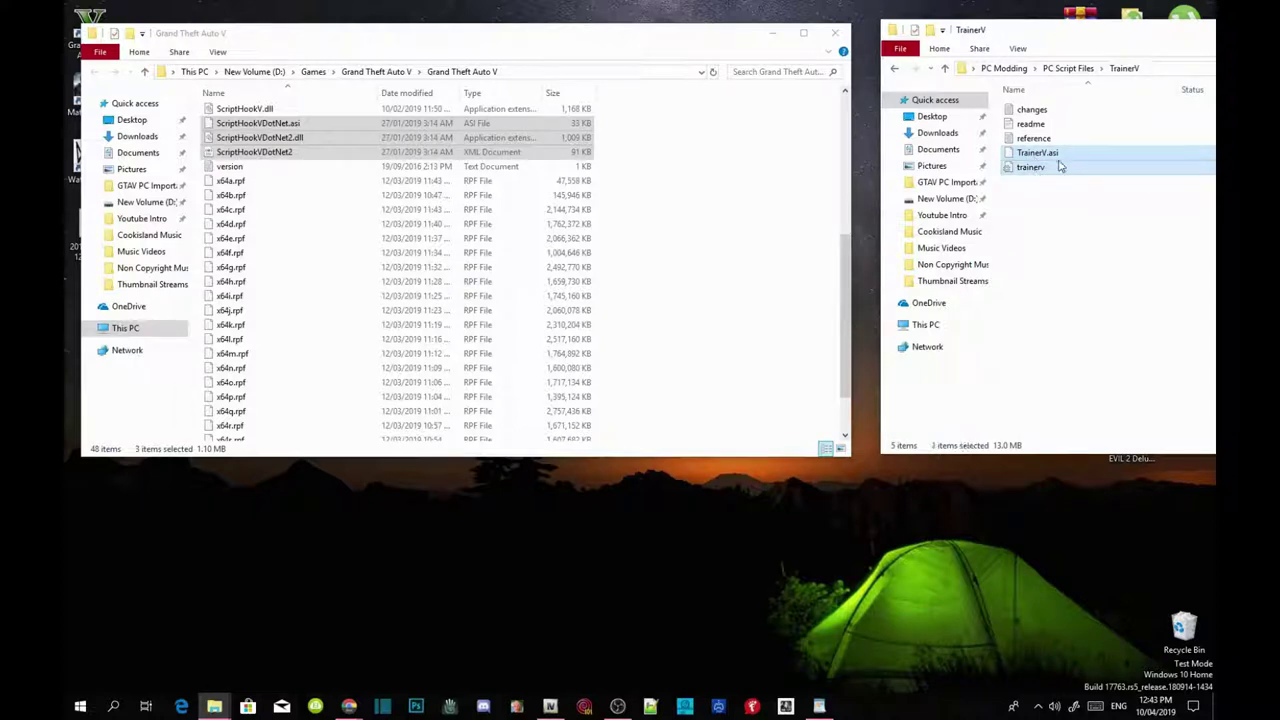
pyautogui.moveTo(1040, 160); pyautogui.dragTo(714, 277)
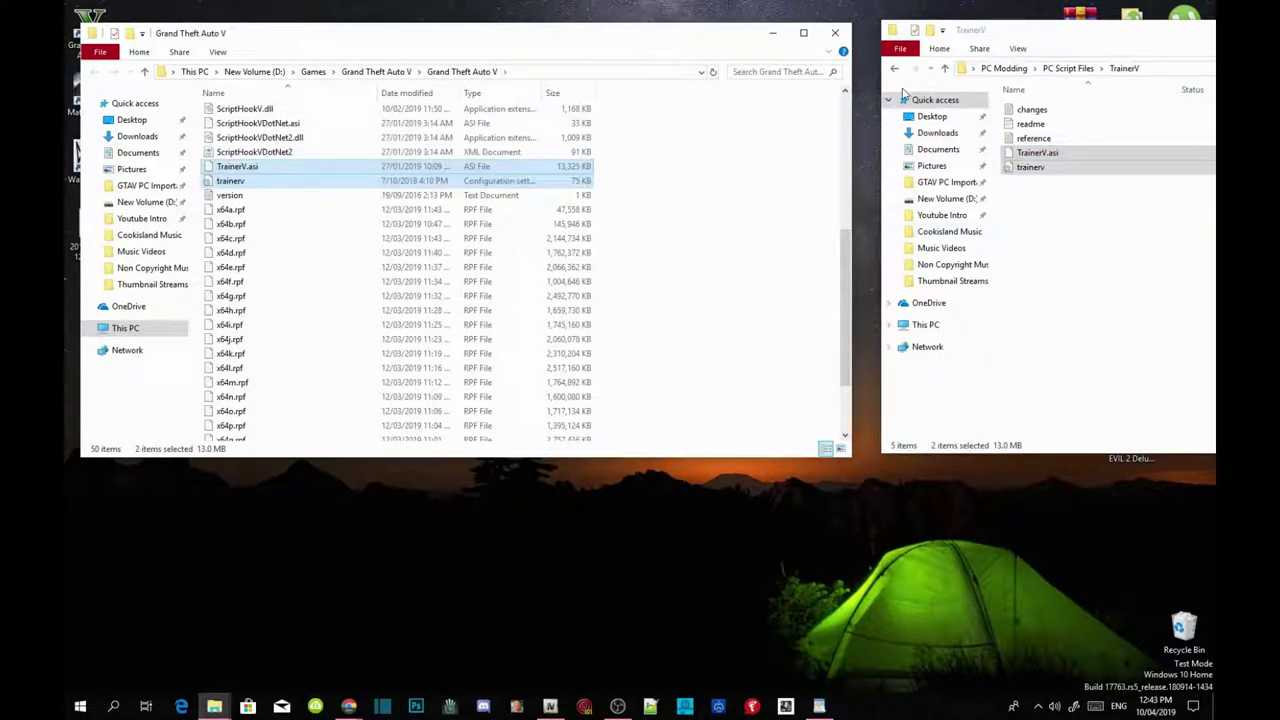
# Copy the menyooStuff folder and Menyoo.asi from the Menyoo folder in PC Script Files into the game folder.
pyautogui.click(895, 70)
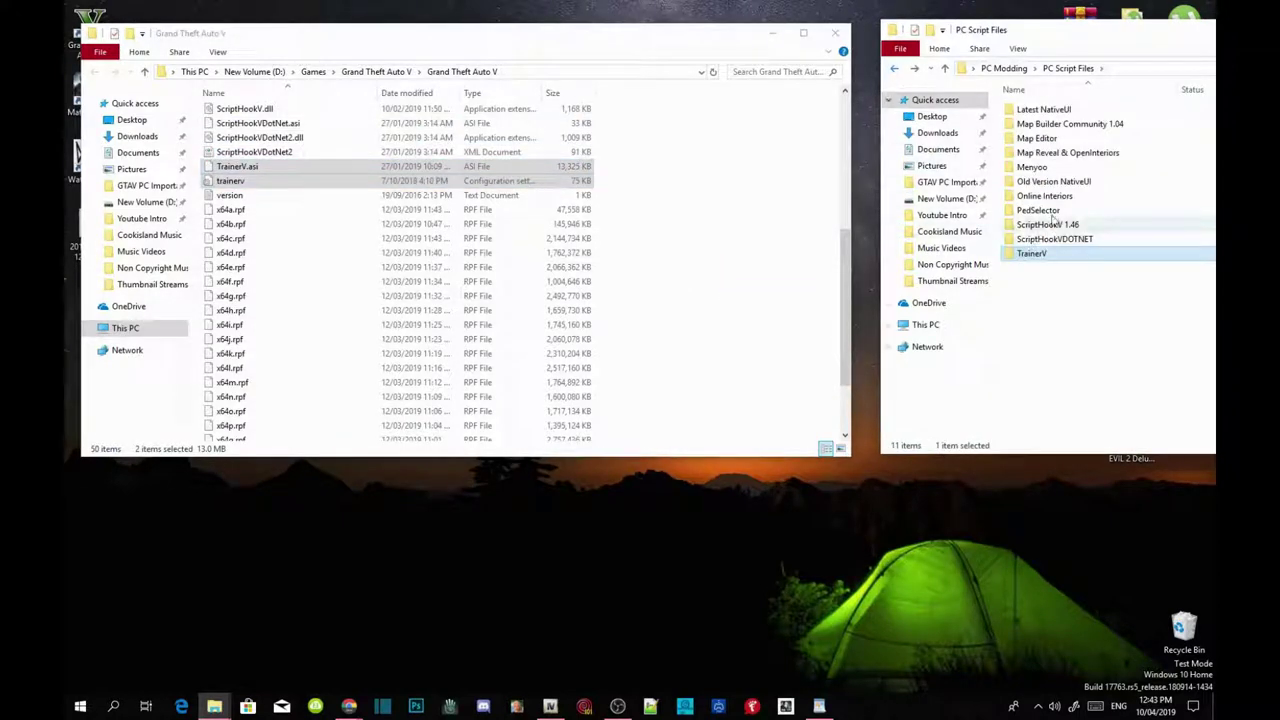
pyautogui.doubleClick(1037, 168)
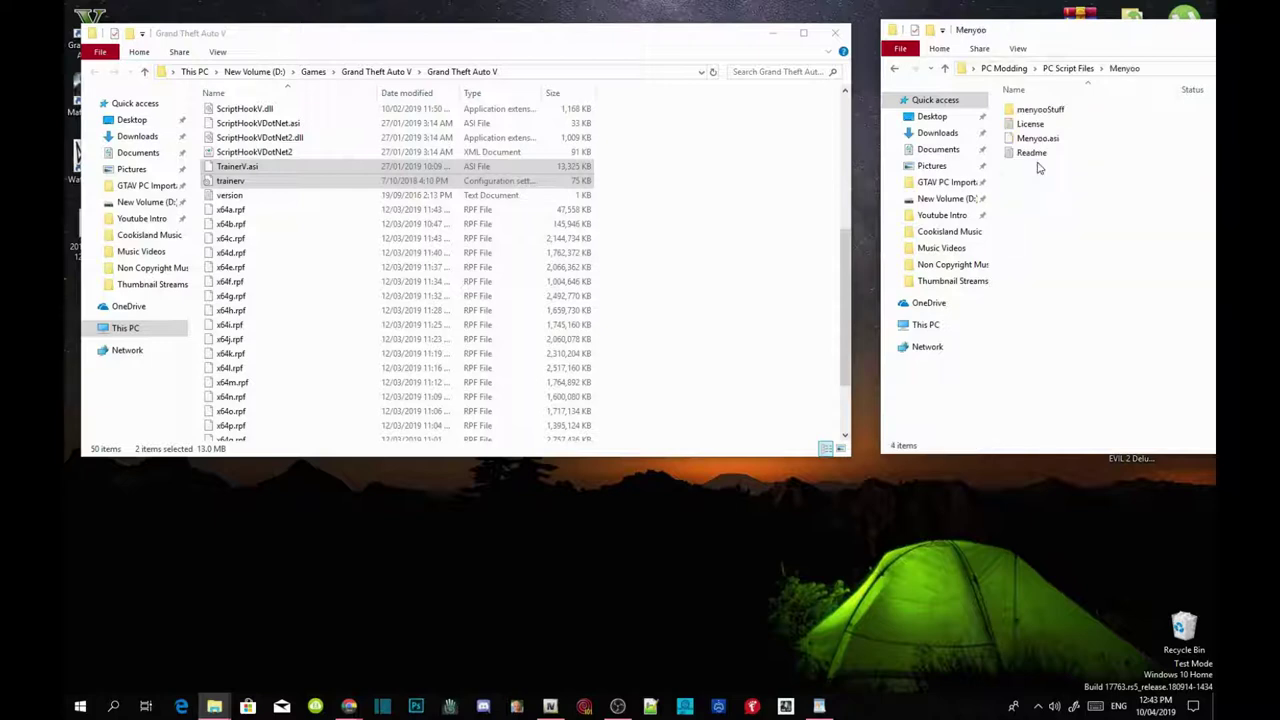
pyautogui.click(1040, 110)
pyautogui.keyDown('ctrl'); pyautogui.click(1049, 140); pyautogui.keyUp('ctrl')
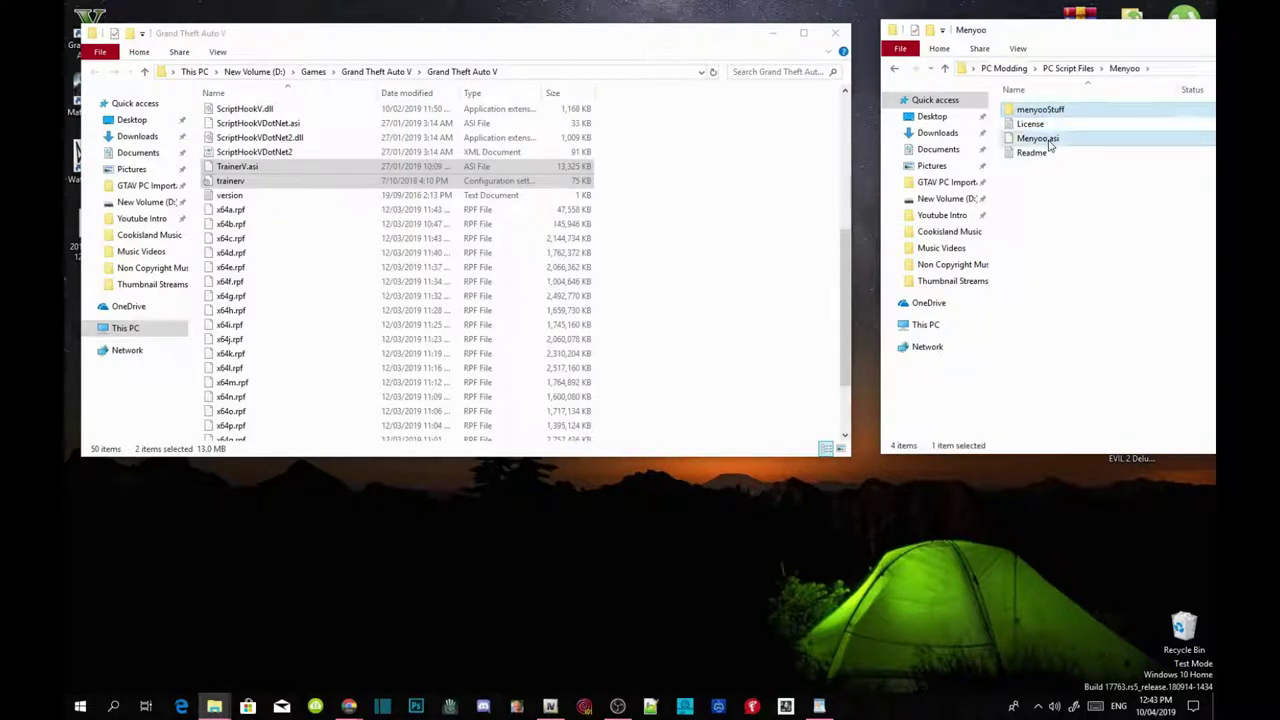
pyautogui.moveTo(1049, 145); pyautogui.dragTo(705, 314)
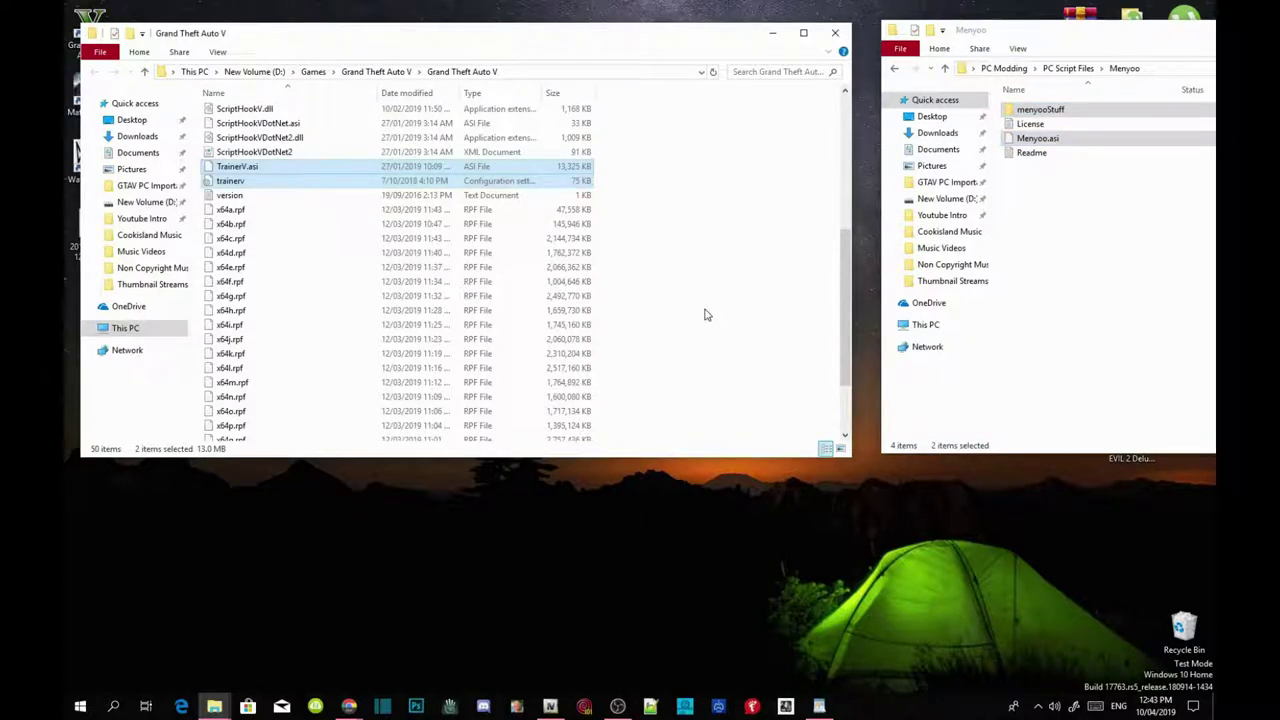
# Copy gtamp-reveal-full-map_v1_1.asi, OpenInteriors.asi and the OpenInteriors configuration file from Map Reveal & OpenInteriors into the game folder, and return to PC Script Files.
pyautogui.click(892, 70)
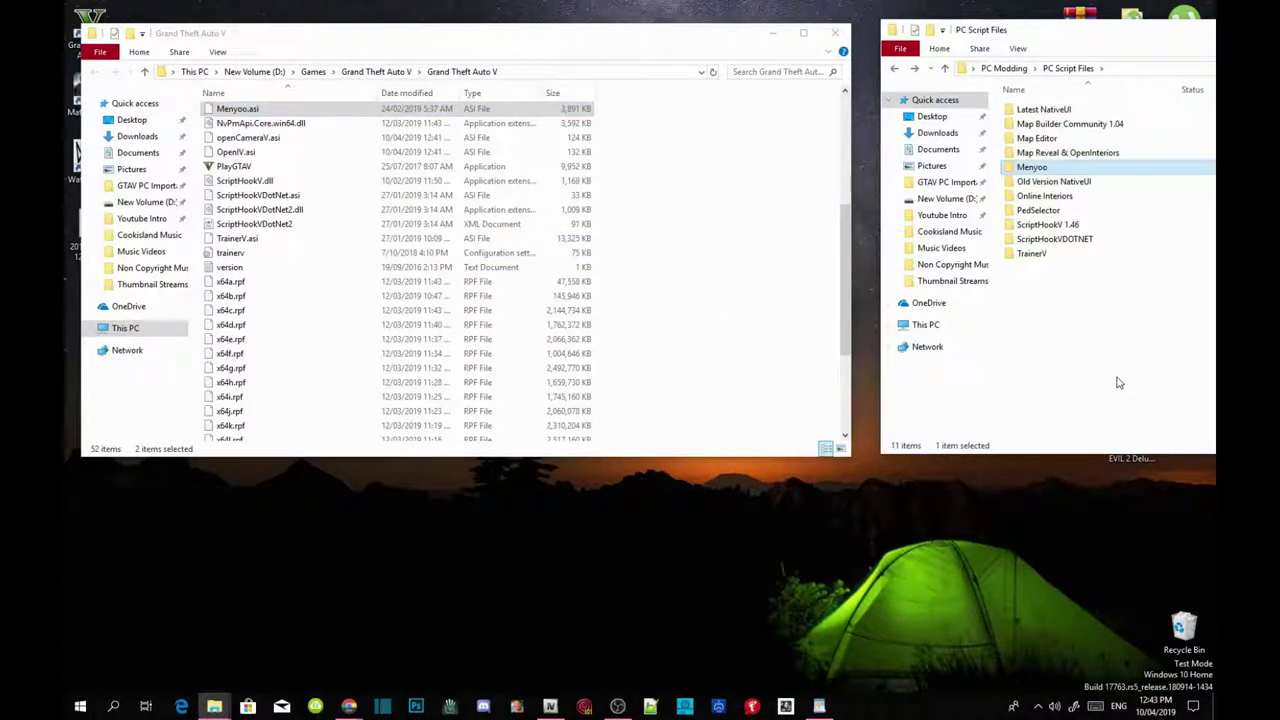
pyautogui.click(1119, 382)
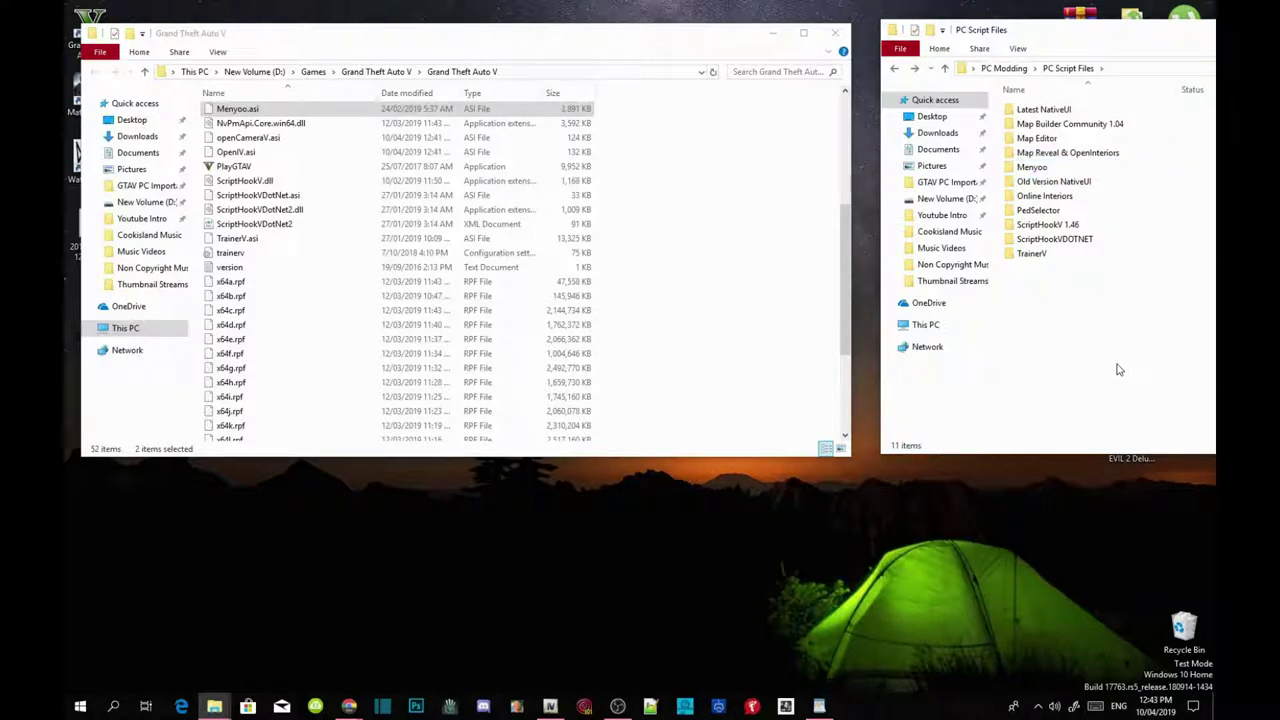
pyautogui.doubleClick(1051, 156)
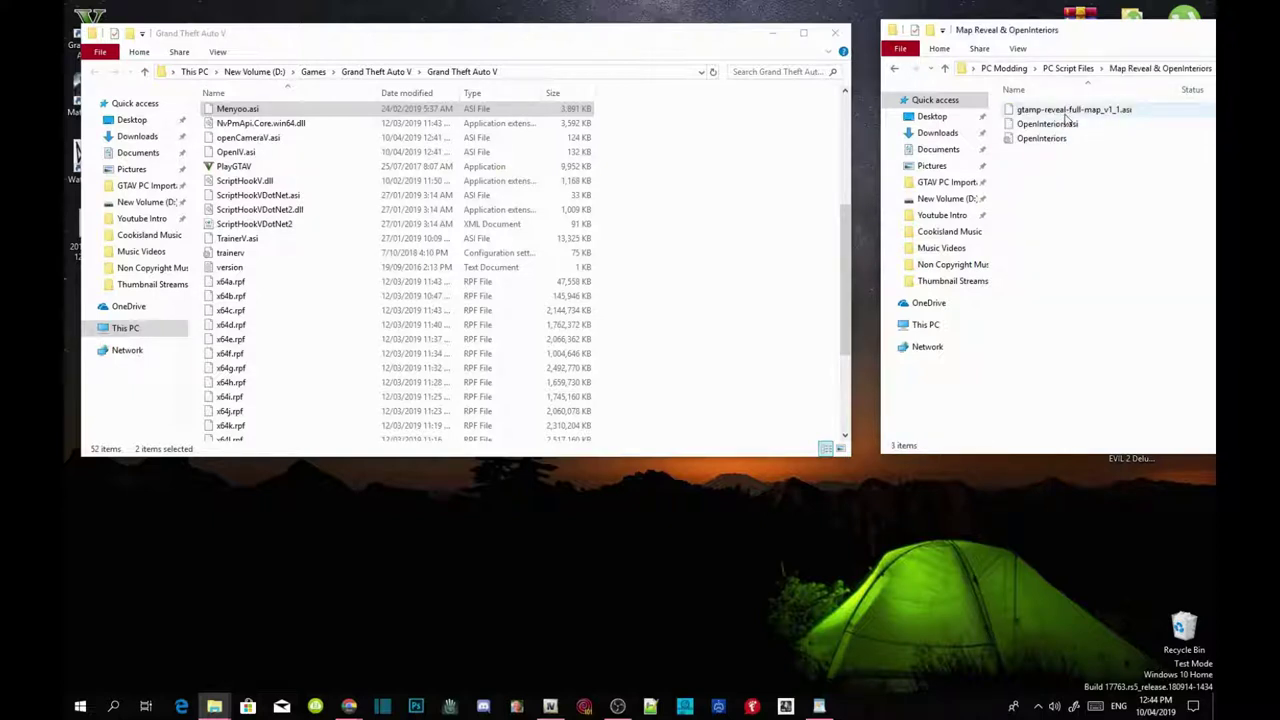
pyautogui.click(1068, 110)
pyautogui.keyDown('ctrl'); pyautogui.click(1060, 124); pyautogui.keyUp('ctrl')
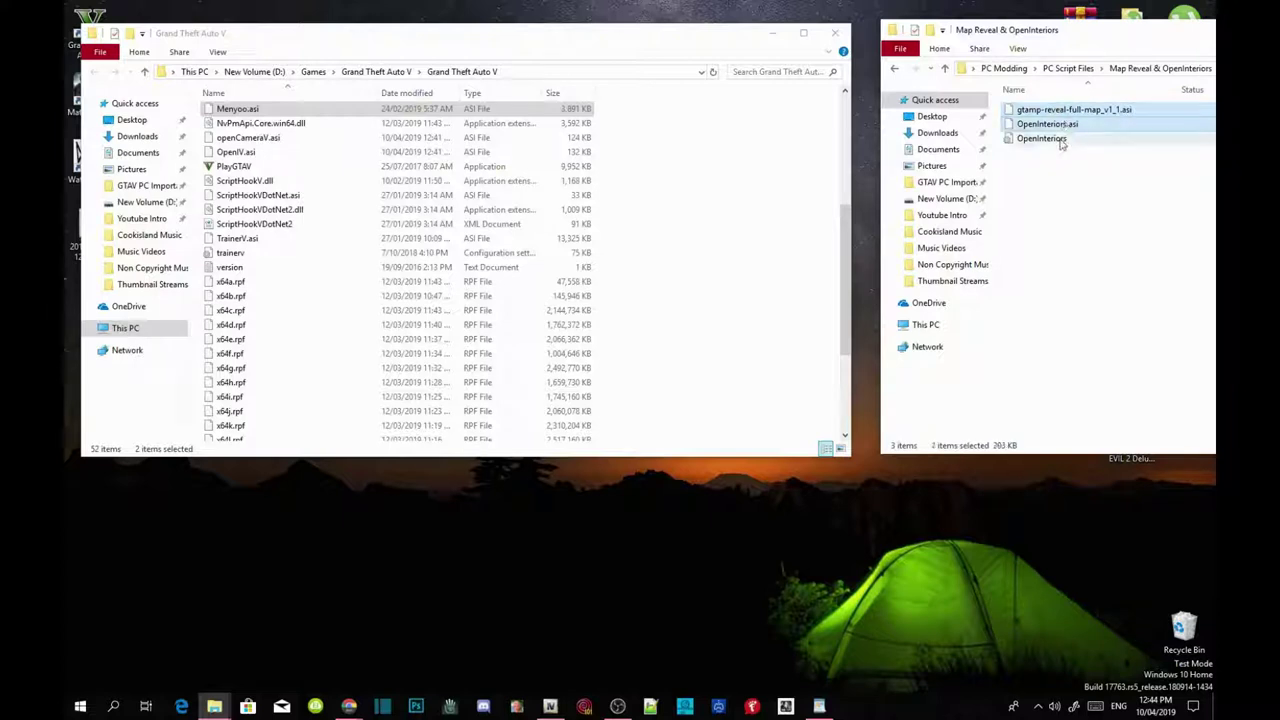
pyautogui.keyDown('ctrl'); pyautogui.click(1062, 140); pyautogui.keyUp('ctrl')
pyautogui.keyDown('ctrl'); pyautogui.click(1068, 125); pyautogui.keyUp('ctrl')
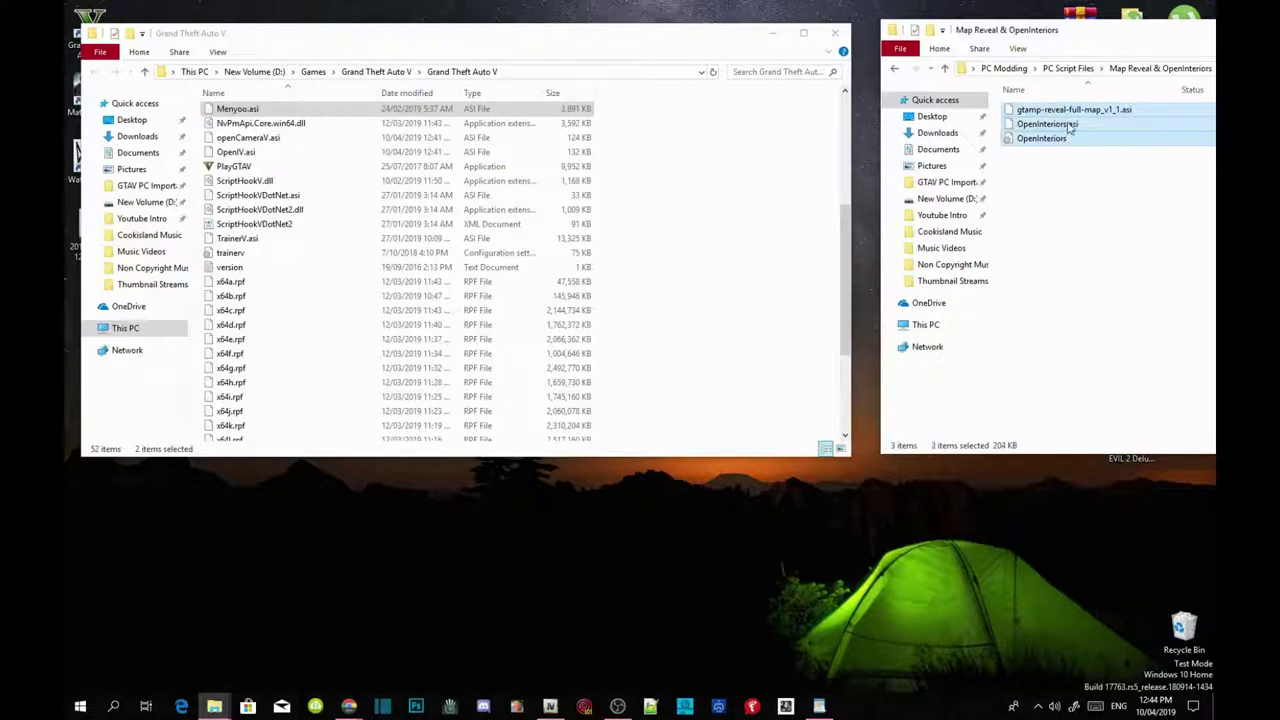
pyautogui.moveTo(1068, 125); pyautogui.dragTo(736, 276)
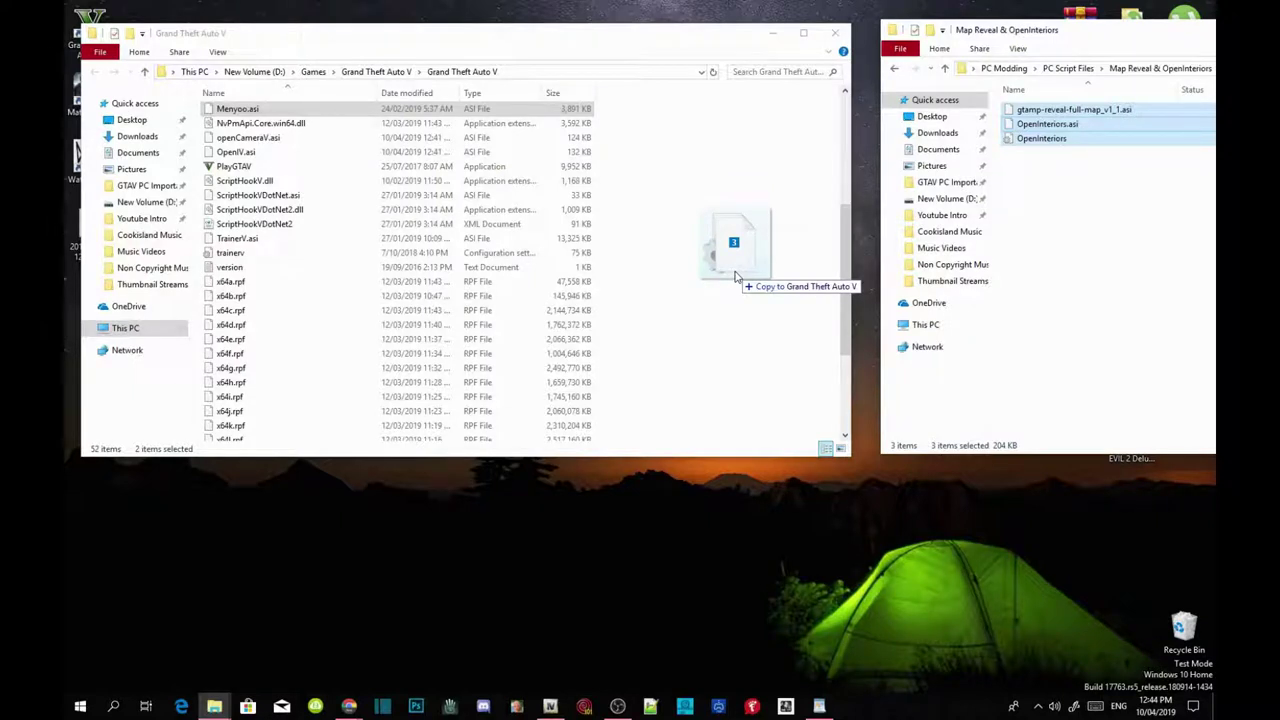
pyautogui.moveTo(736, 276); pyautogui.dragTo(734, 274)
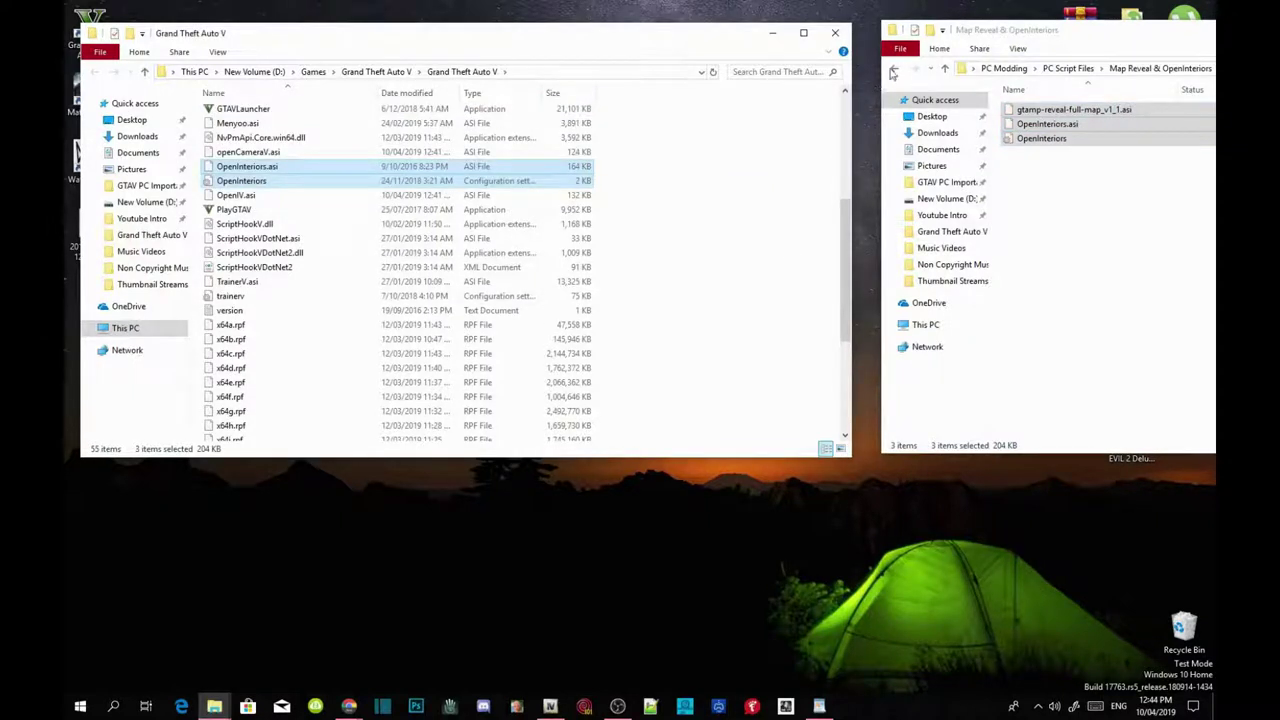
pyautogui.click(893, 70)
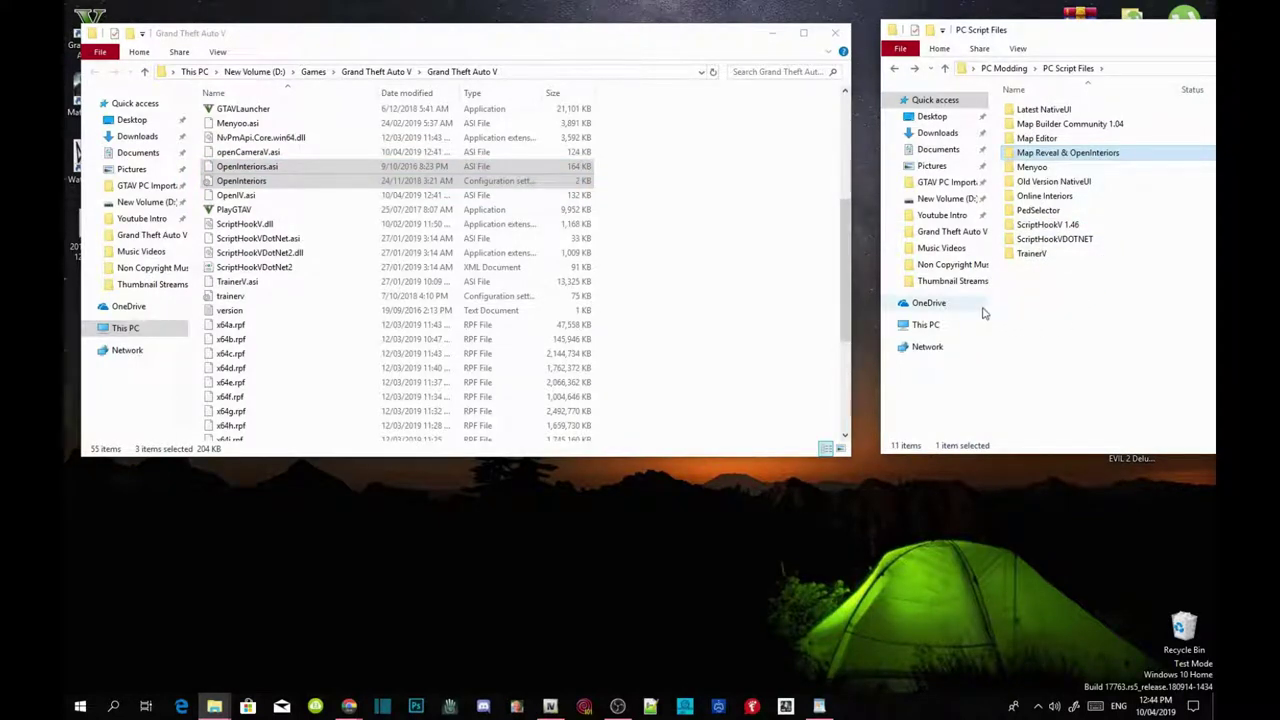
# Refresh the game folder, create a new folder named "scripts" in it and open that folder.
pyautogui.rightClick(706, 229)
pyautogui.click(752, 286)
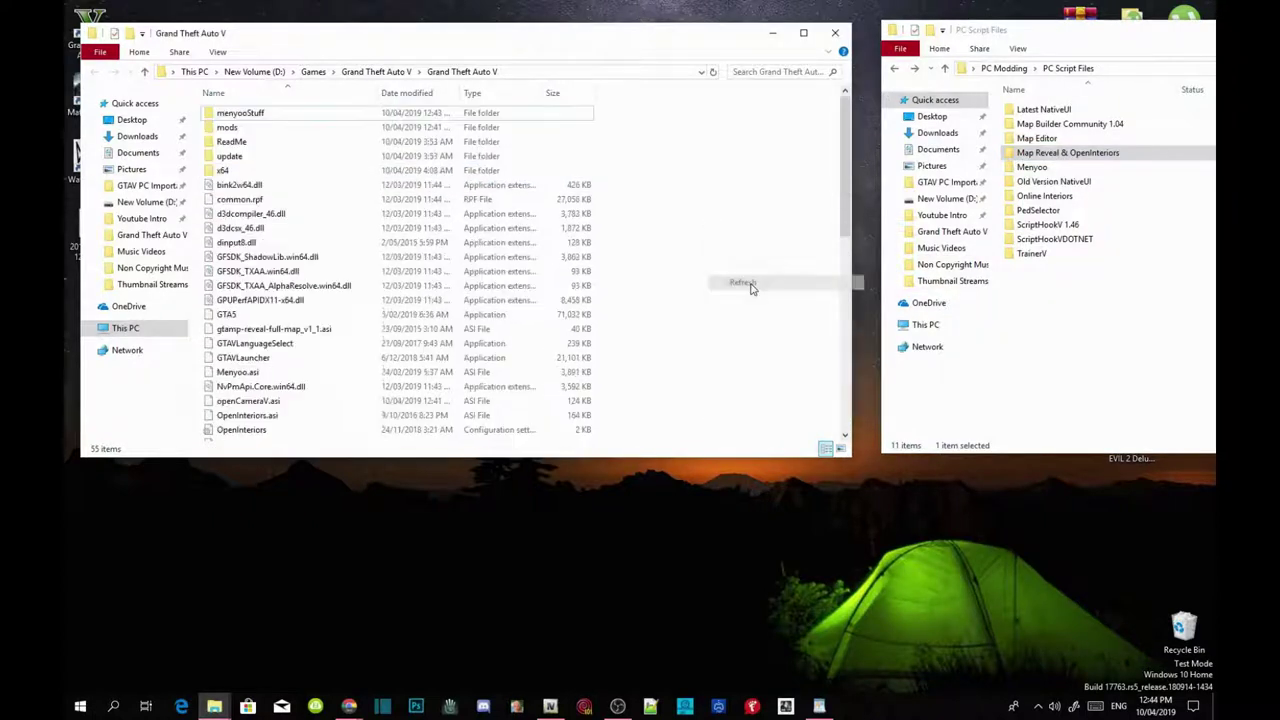
pyautogui.rightClick(750, 268)
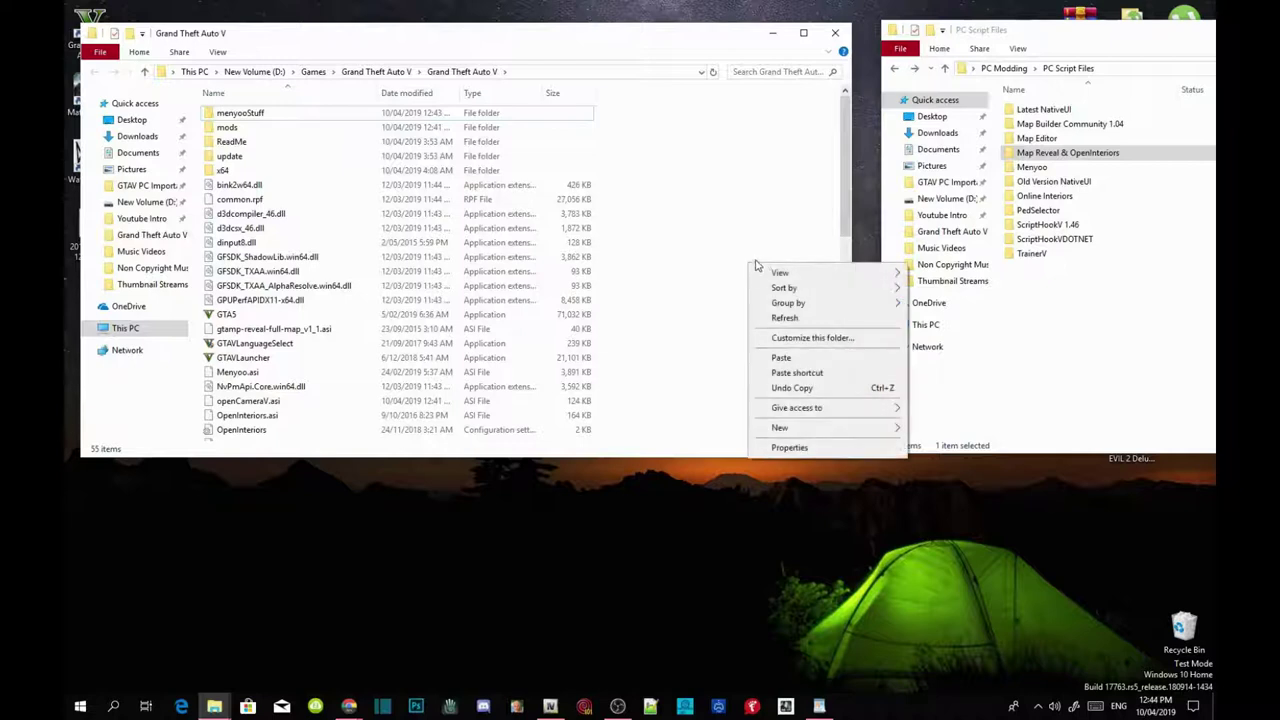
pyautogui.moveTo(842, 436)
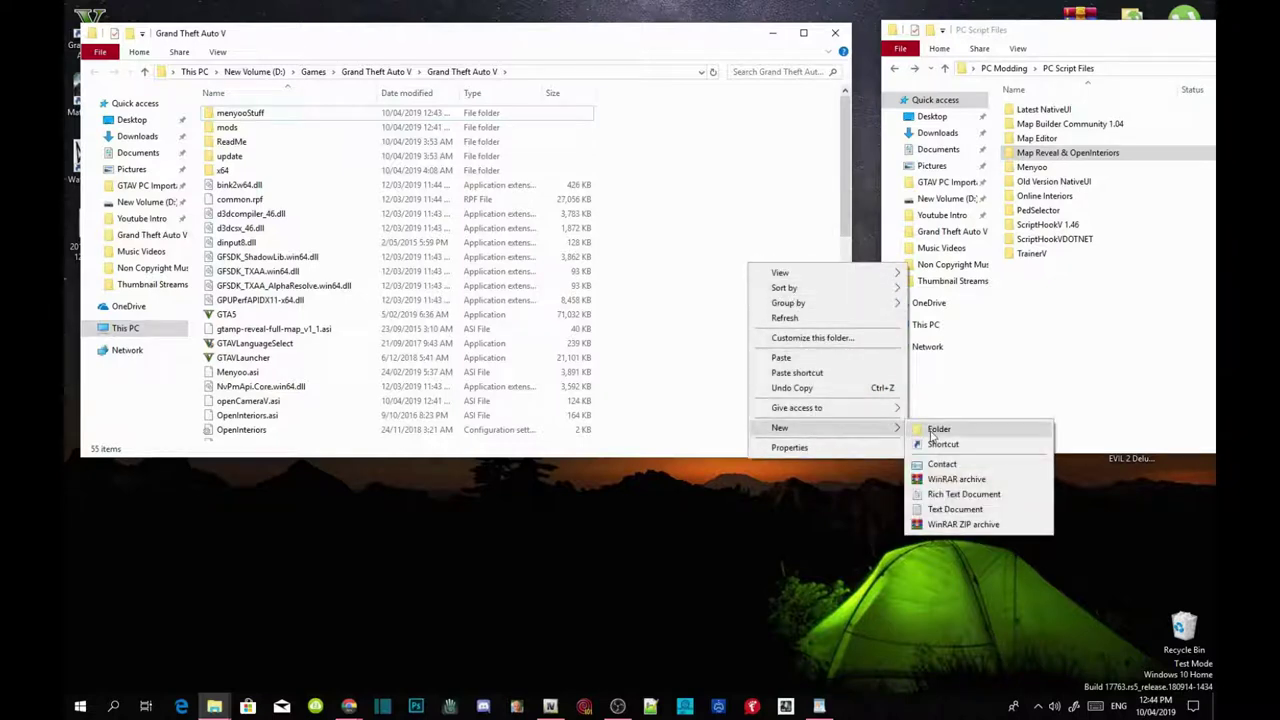
pyautogui.click(935, 429)
pyautogui.write('scripts')
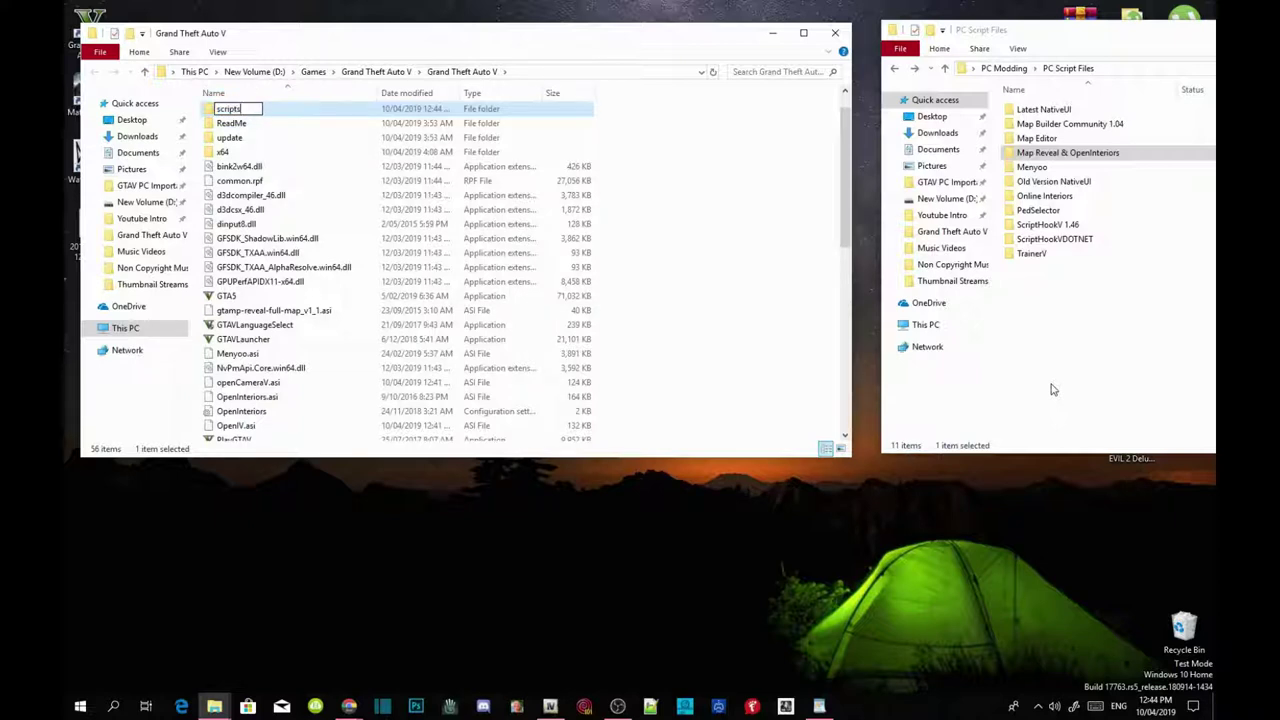
pyautogui.press('Return')
pyautogui.press('Return')
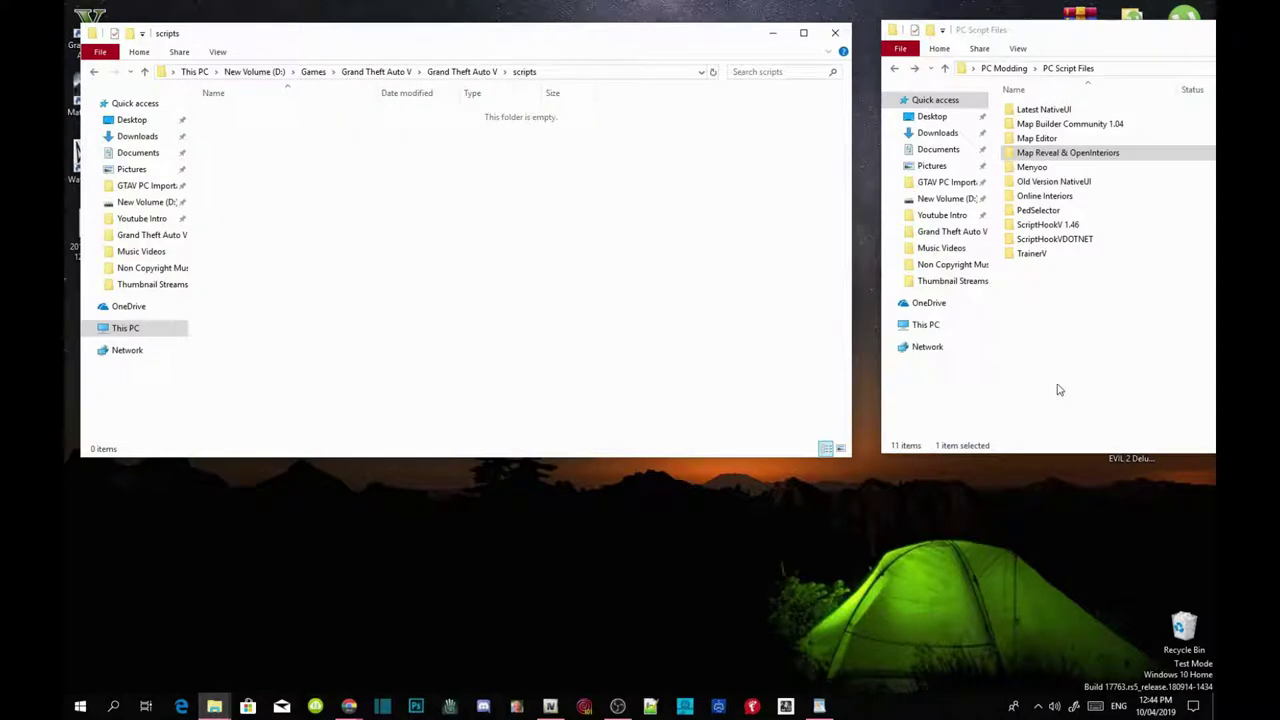
# Copy the entire contents of the Map Editor folder in PC Script Files into the scripts folder.
pyautogui.click(1057, 390)
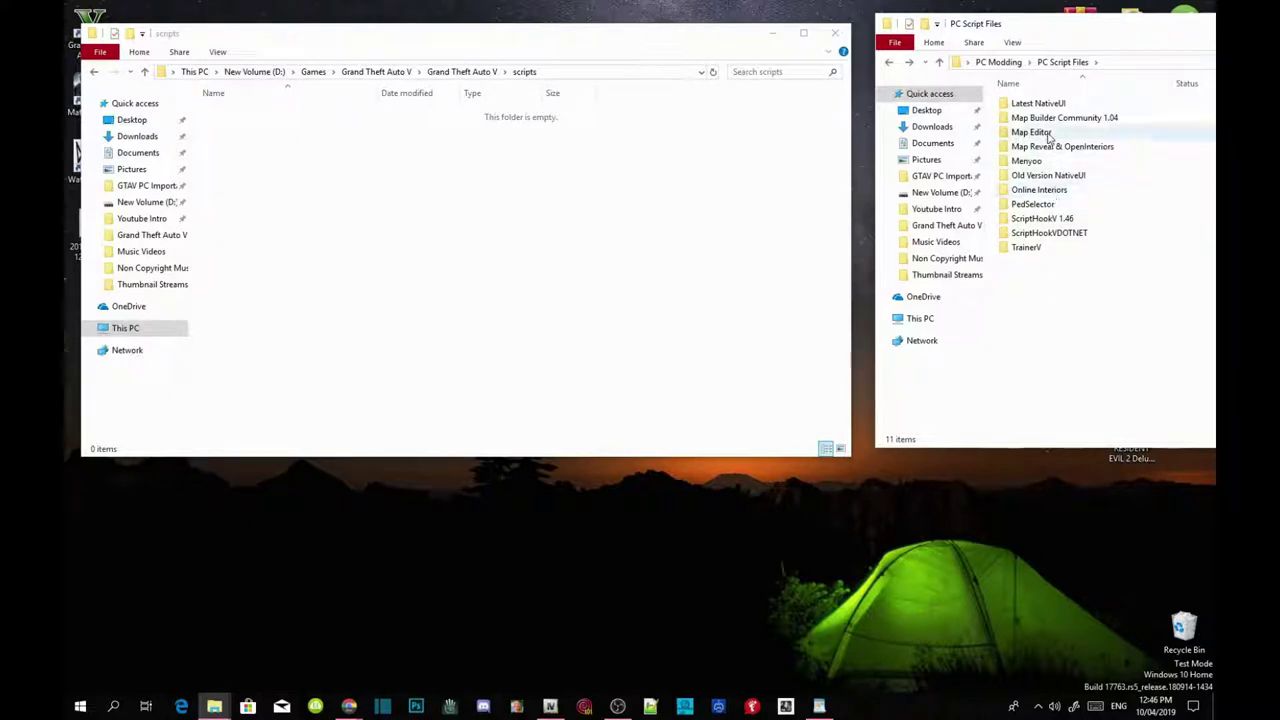
pyautogui.doubleClick(1046, 133)
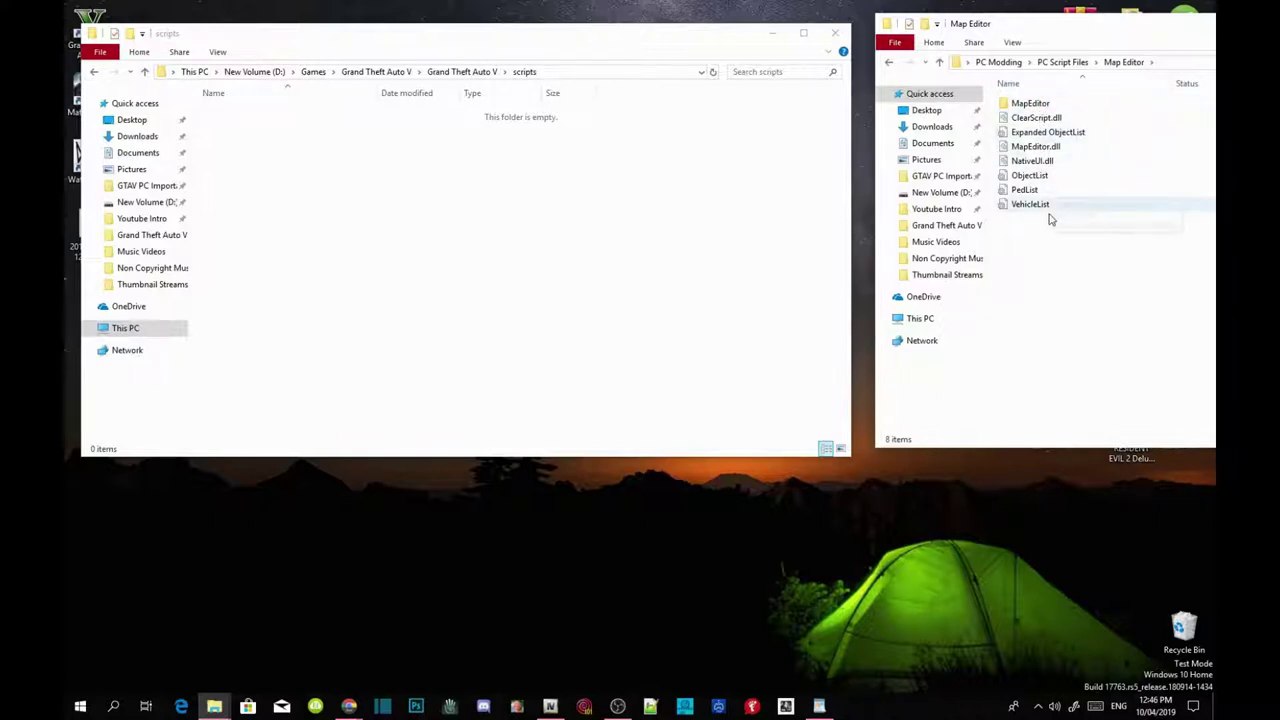
pyautogui.moveTo(1081, 286); pyautogui.dragTo(437, 224)
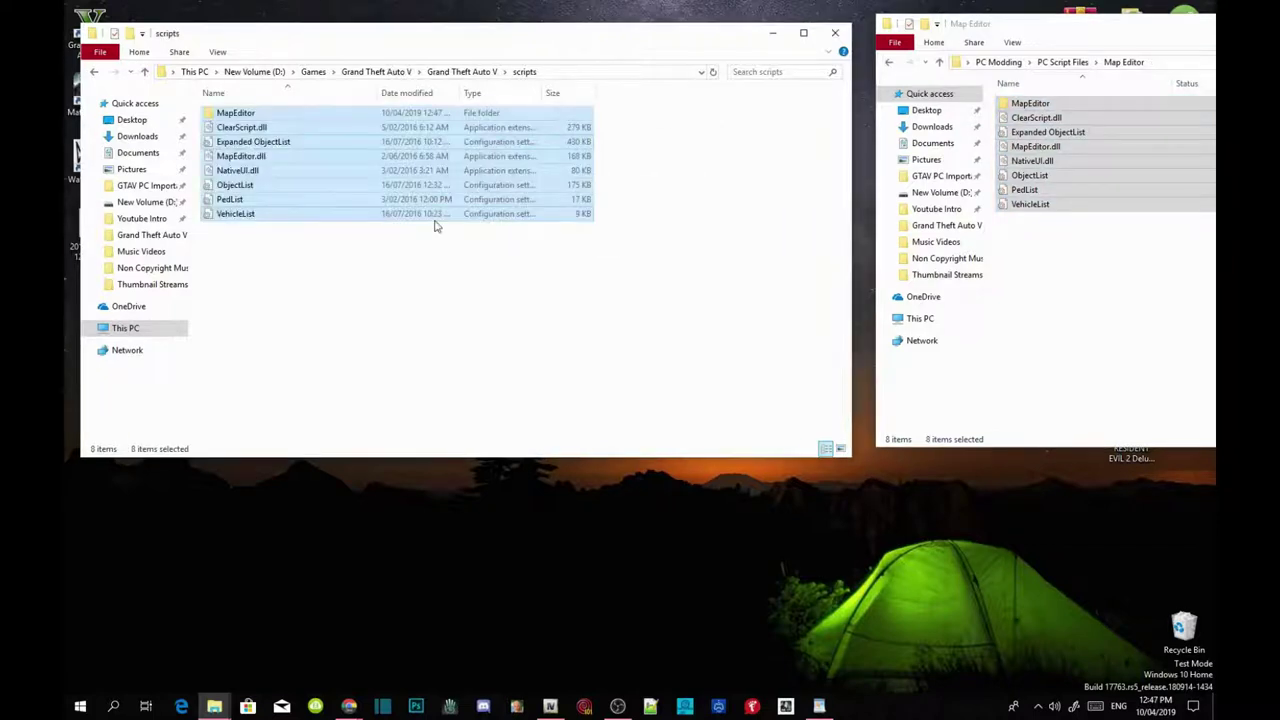
pyautogui.click(487, 271)
pyautogui.click(1115, 324)
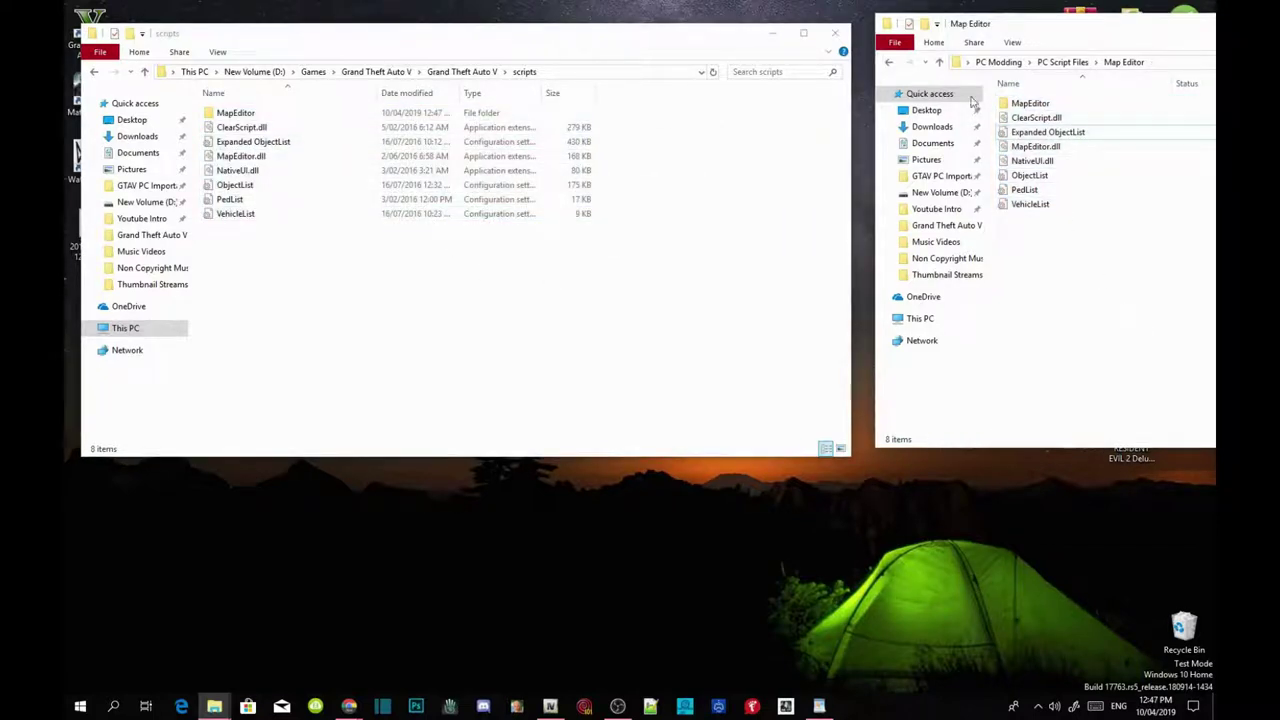
# Replace NativeUI.dll in the scripts folder with the copy from the Old Version NativeUI folder in PC Script Files.
pyautogui.click(891, 63)
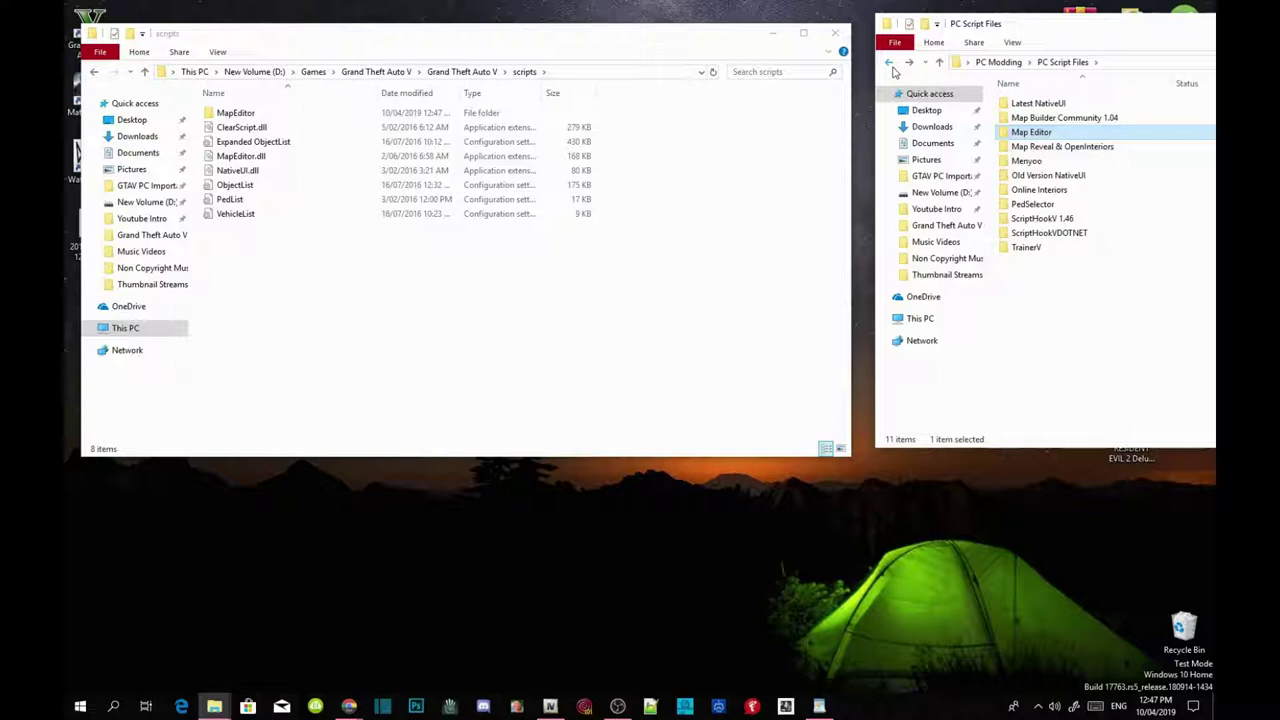
pyautogui.doubleClick(1065, 179)
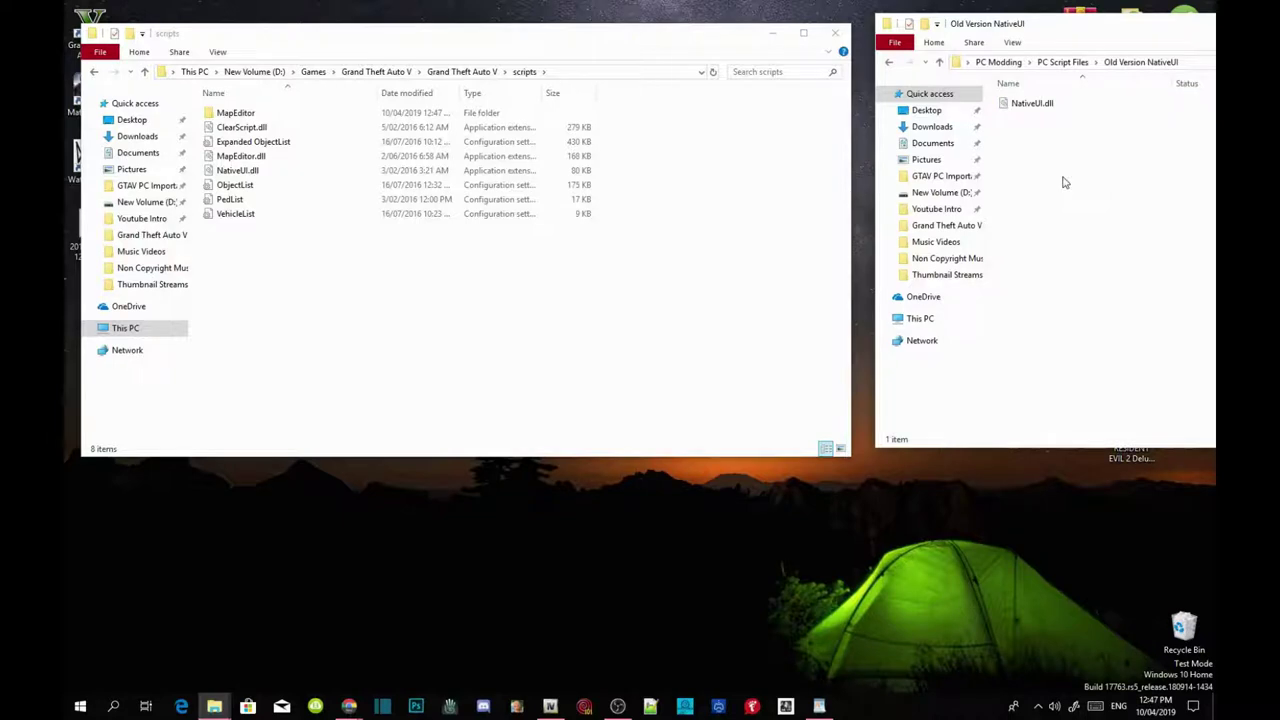
pyautogui.click(1040, 106)
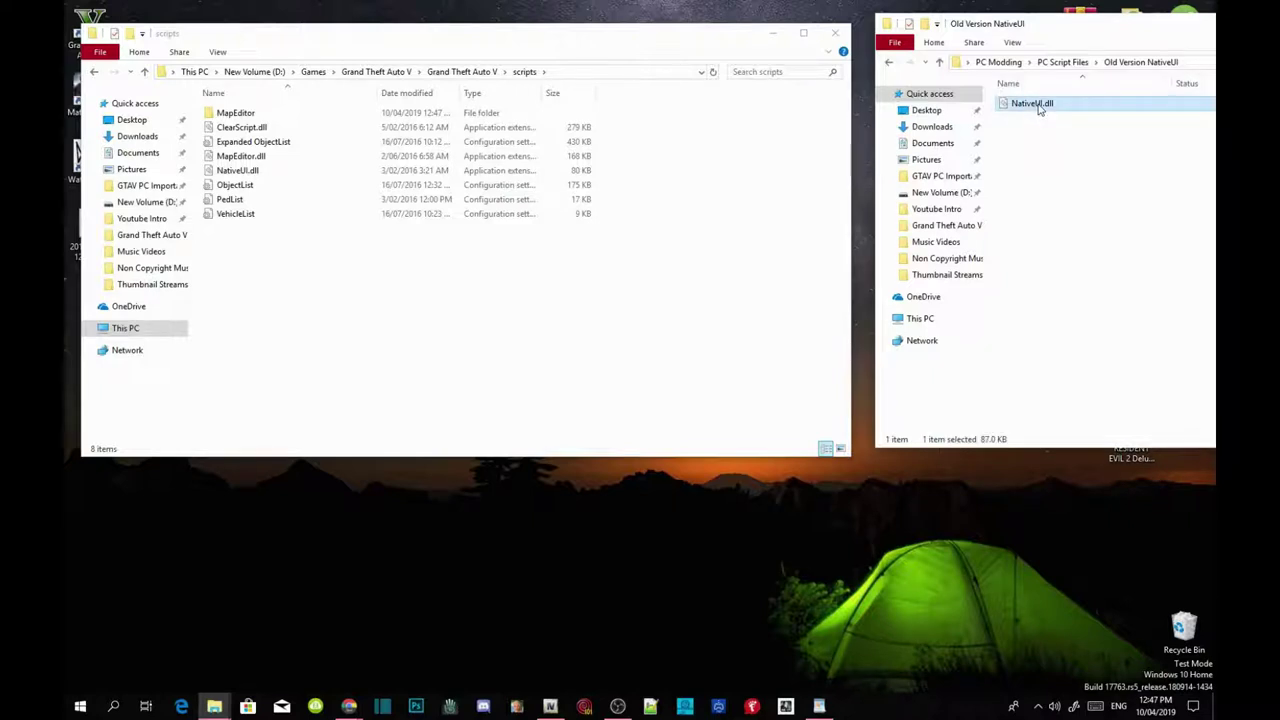
pyautogui.moveTo(1038, 108); pyautogui.dragTo(417, 336)
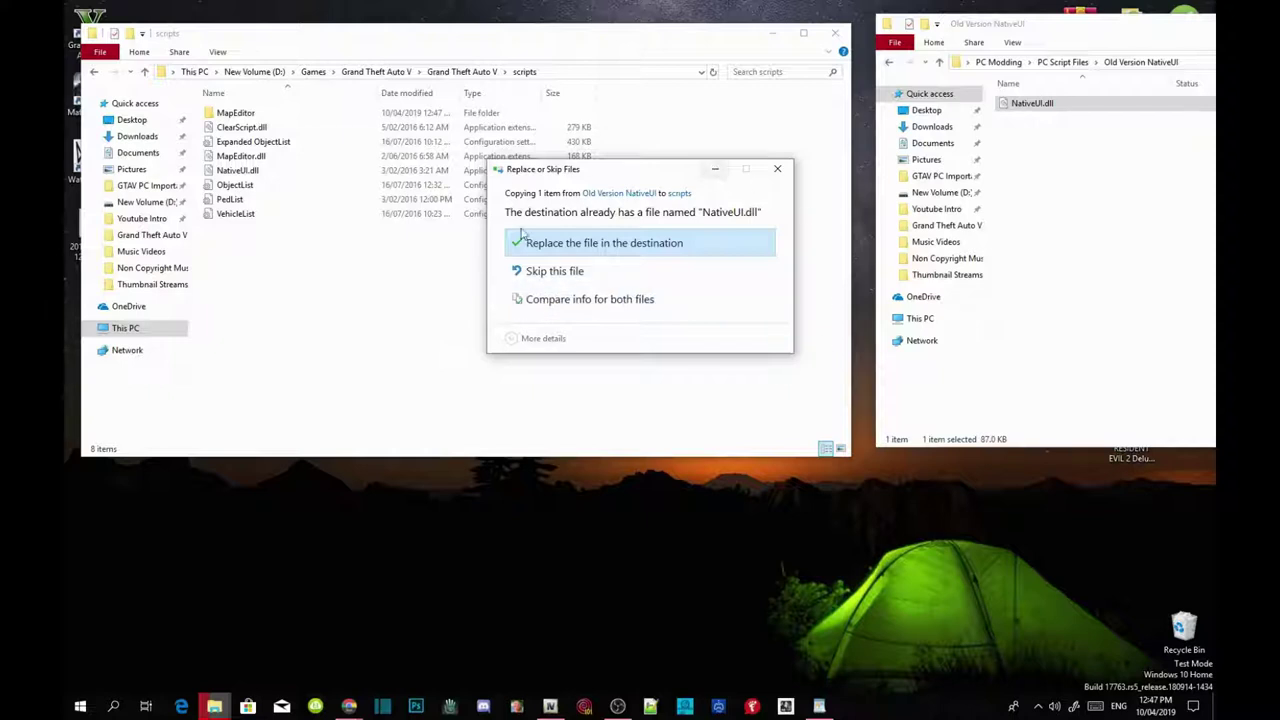
pyautogui.click(664, 249)
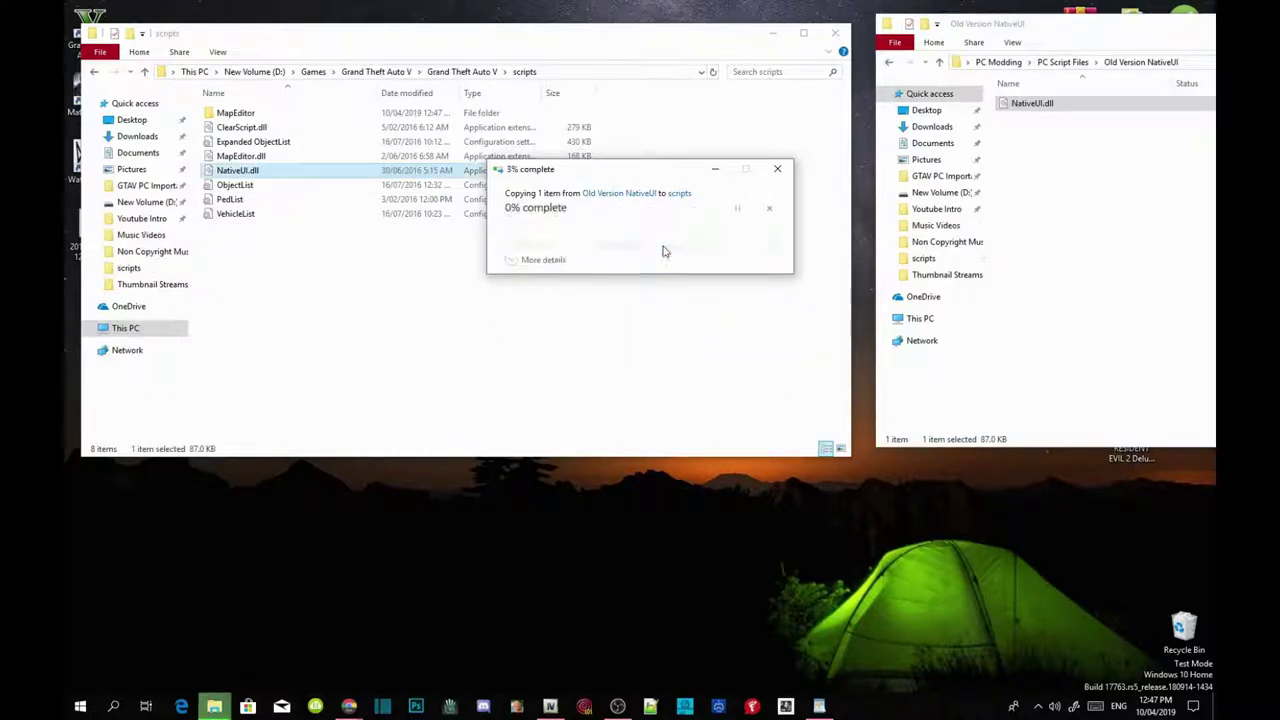
pyautogui.click(695, 302)
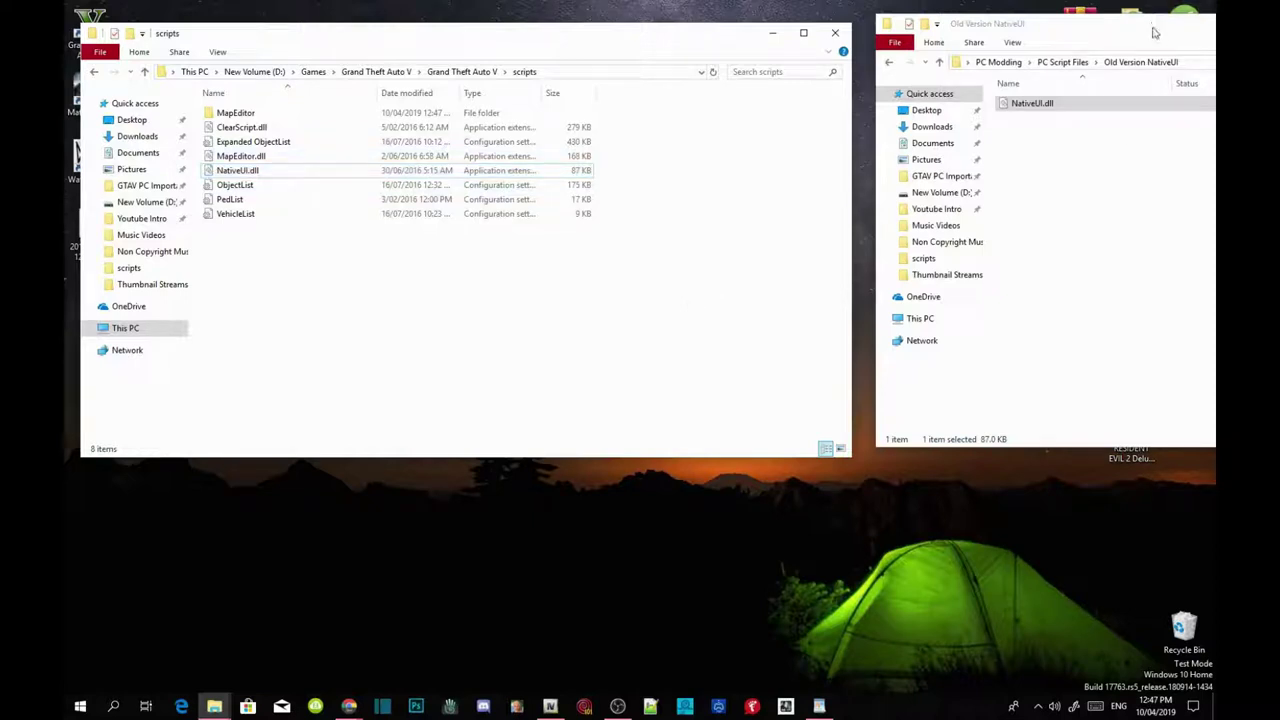
# Close the PC Script Files window and return from the scripts folder to the main Grand Theft Auto V folder.
pyautogui.moveTo(1153, 33); pyautogui.dragTo(791, 91)
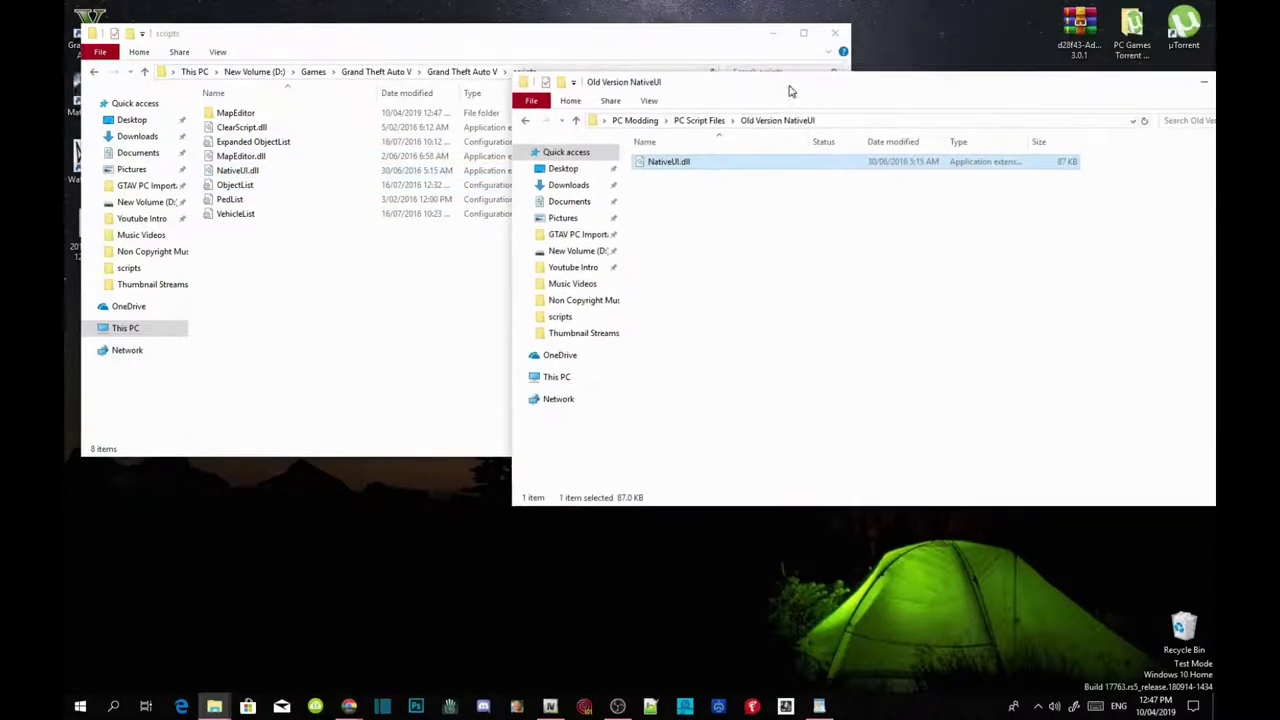
pyautogui.click(525, 122)
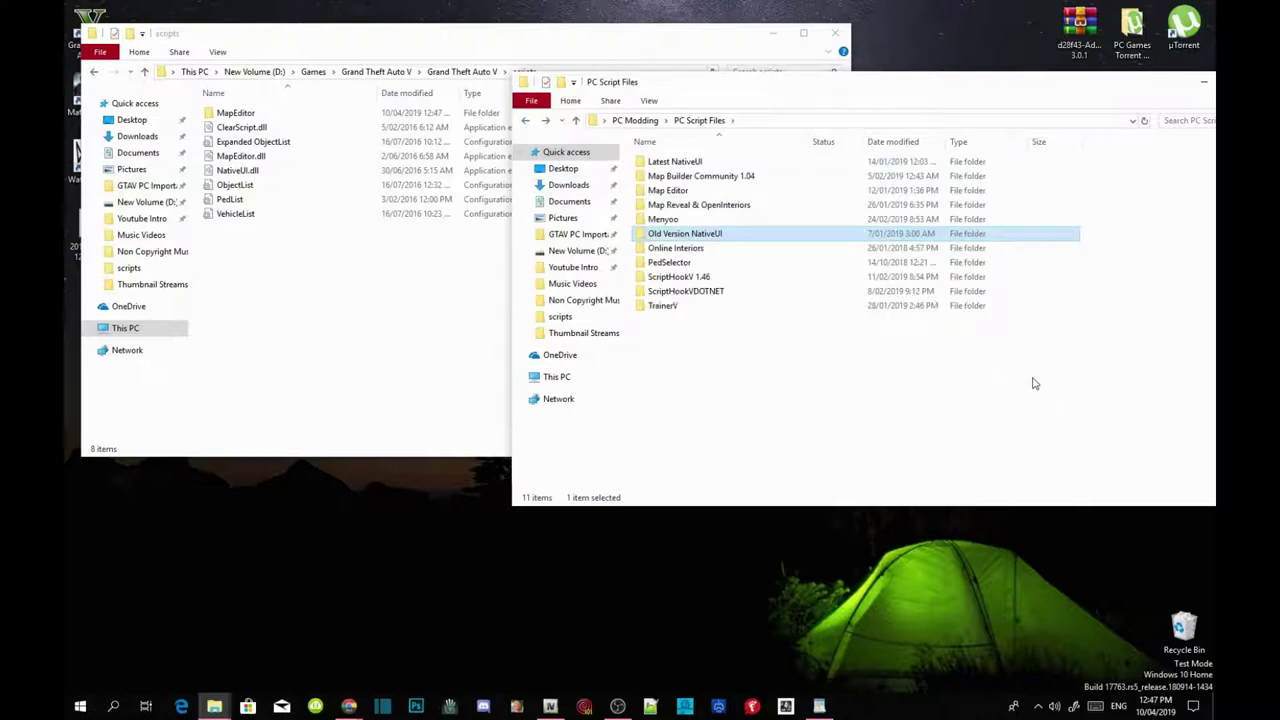
pyautogui.moveTo(1117, 91); pyautogui.dragTo(923, 124)
pyautogui.click(1072, 114)
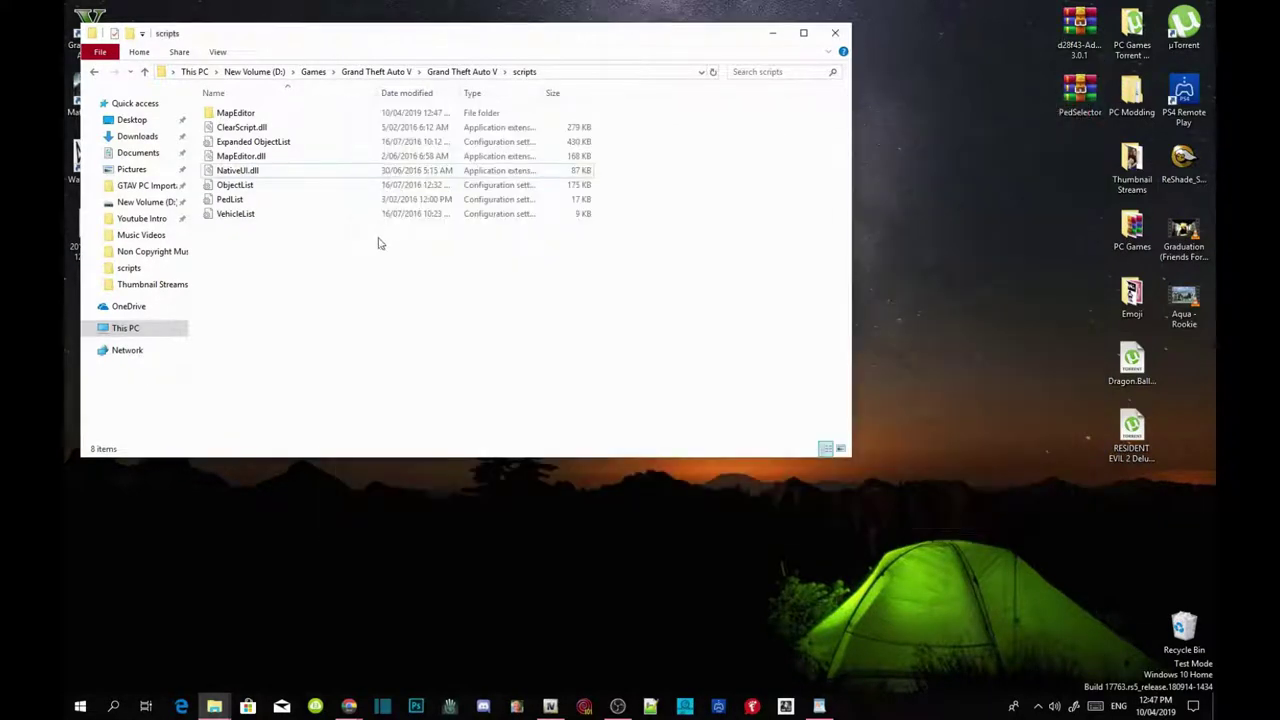
pyautogui.click(461, 71)
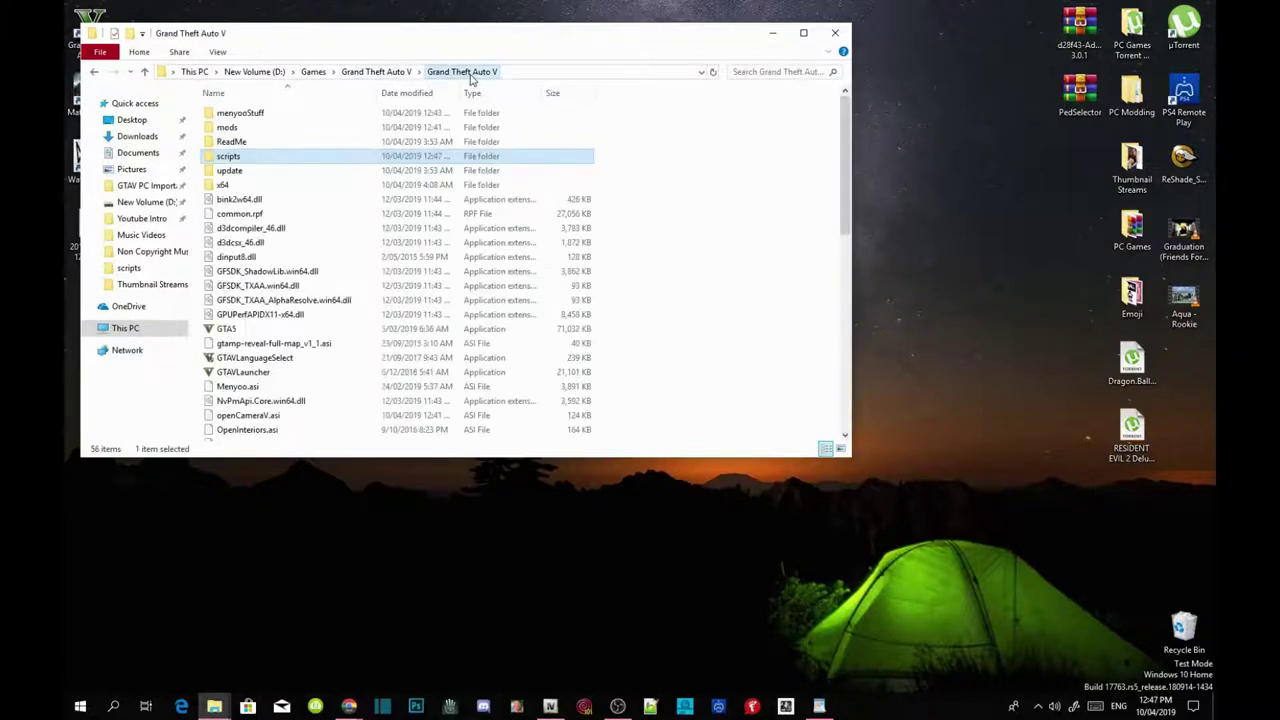
# Open the d28f43-AddonPeds 3.0.1.rar archive from the desktop and place its window beside the game folder.
pyautogui.click(1005, 290)
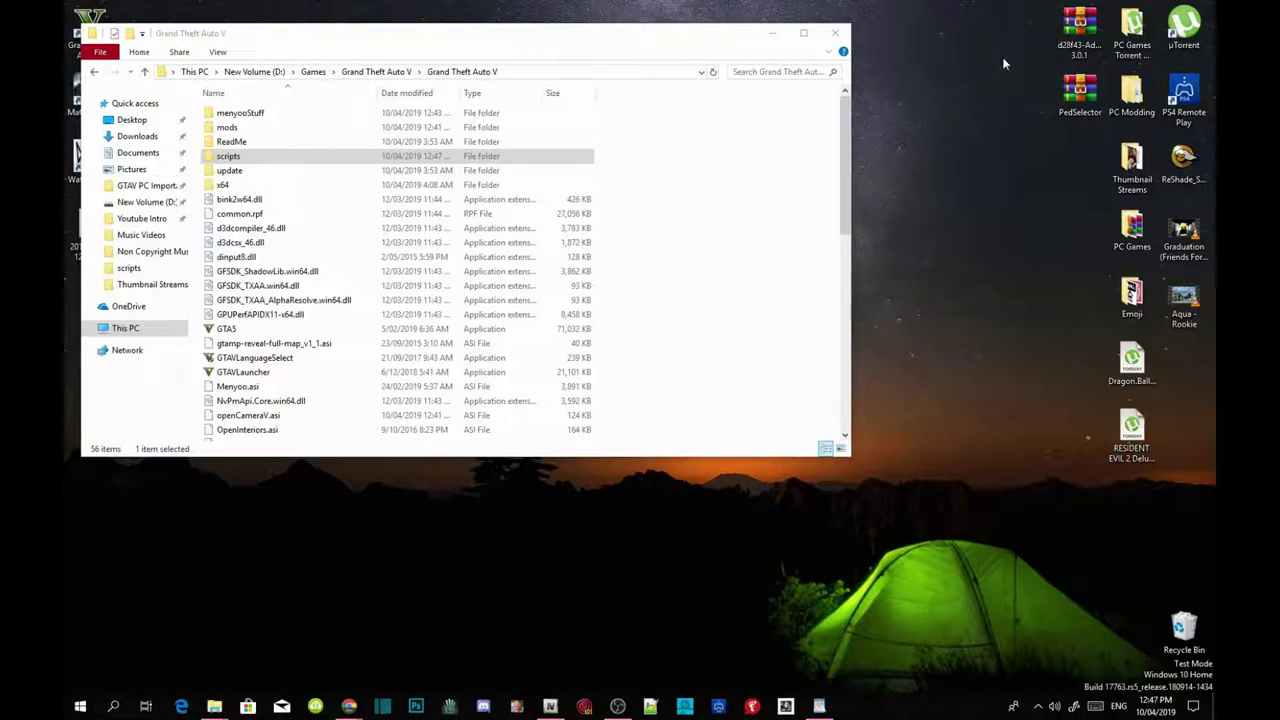
pyautogui.doubleClick(1090, 35)
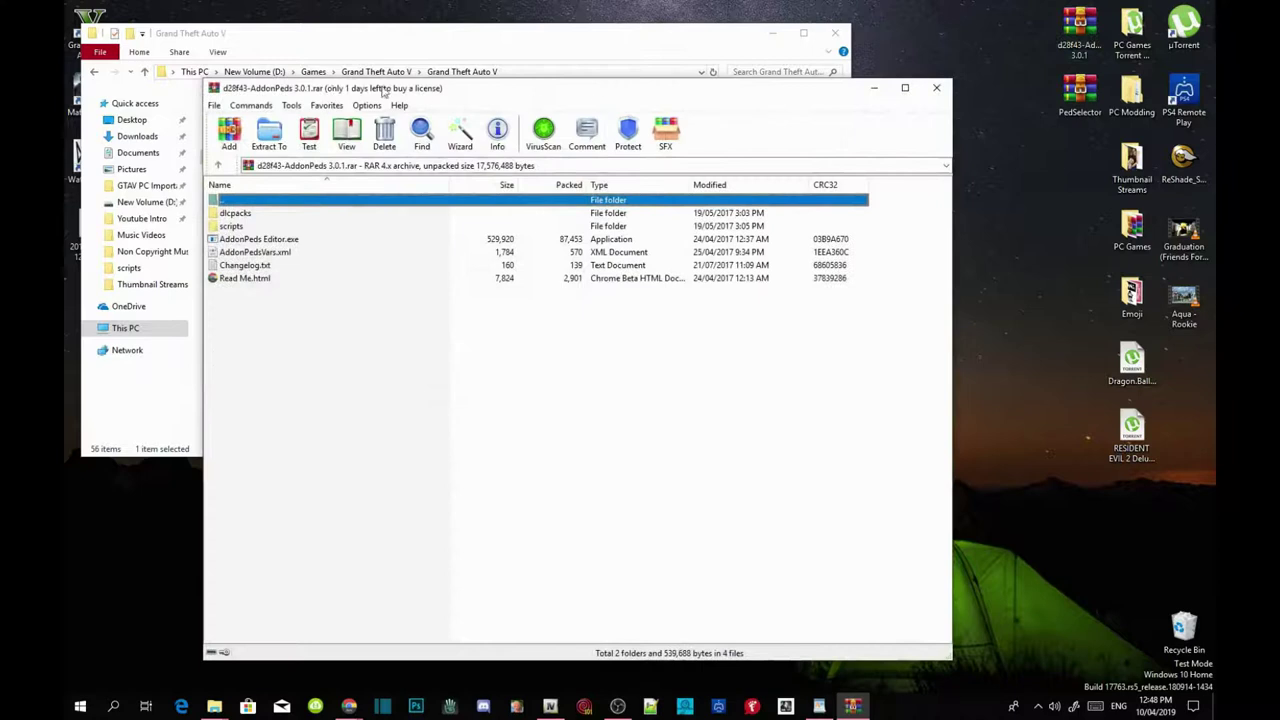
pyautogui.moveTo(305, 86); pyautogui.dragTo(984, 40)
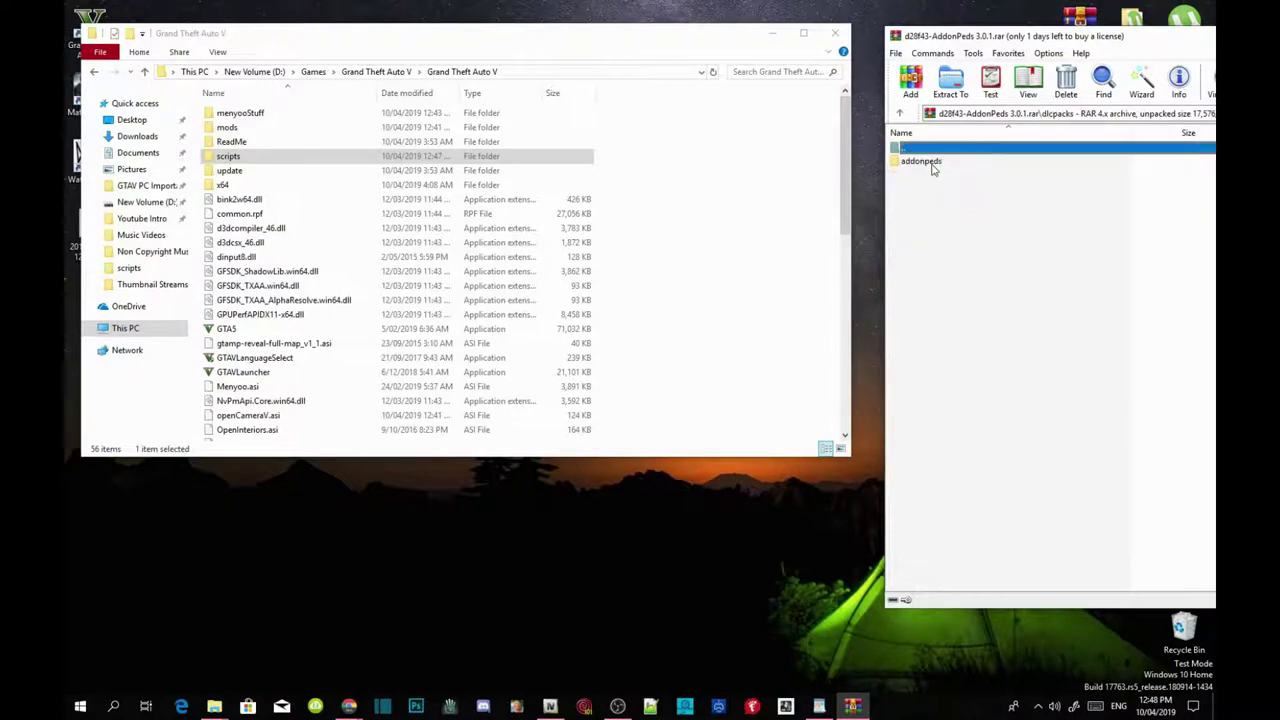
pyautogui.click(938, 157)
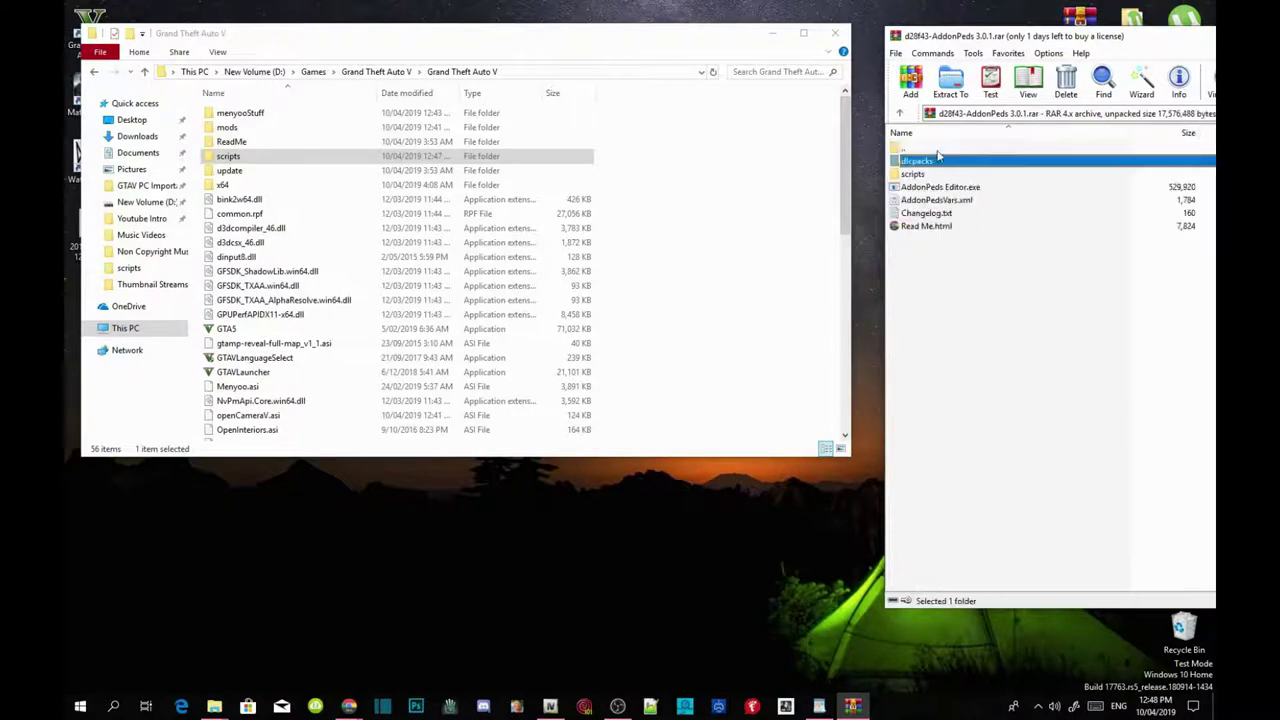
# Copy the update folder from New Volume (D:) into the game's mods folder.
pyautogui.doubleClick(238, 128)
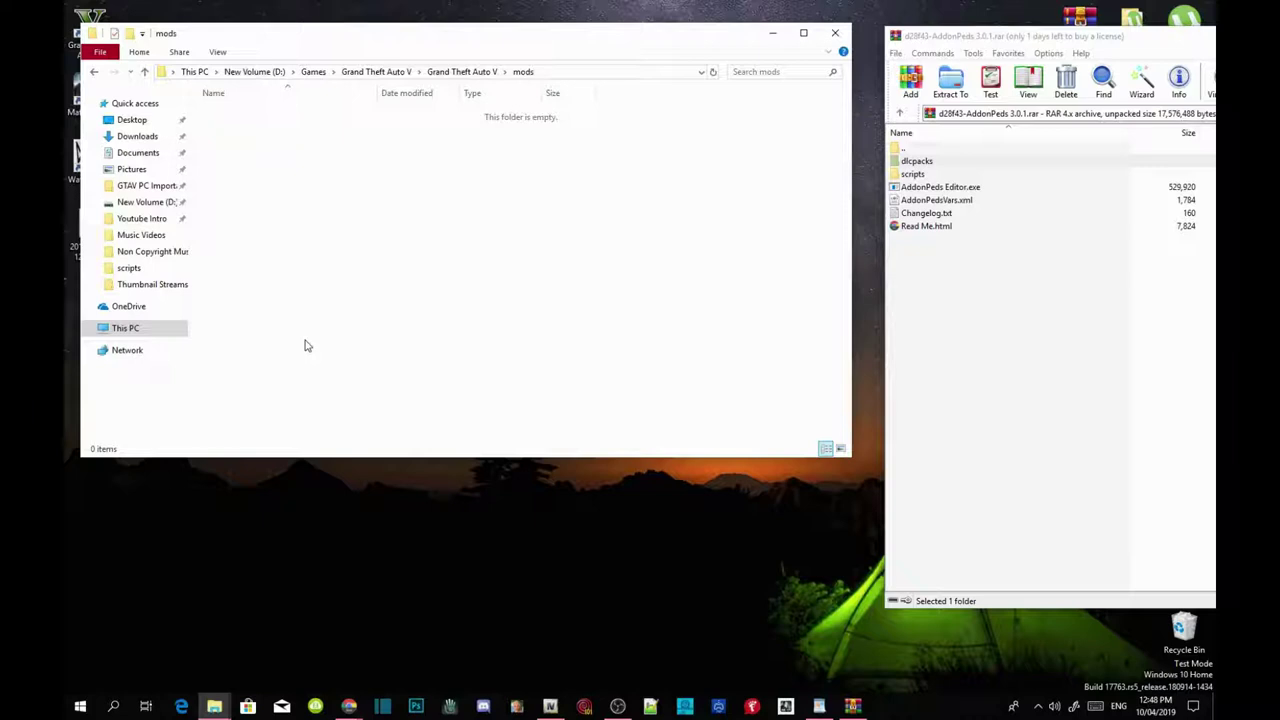
pyautogui.click(138, 203)
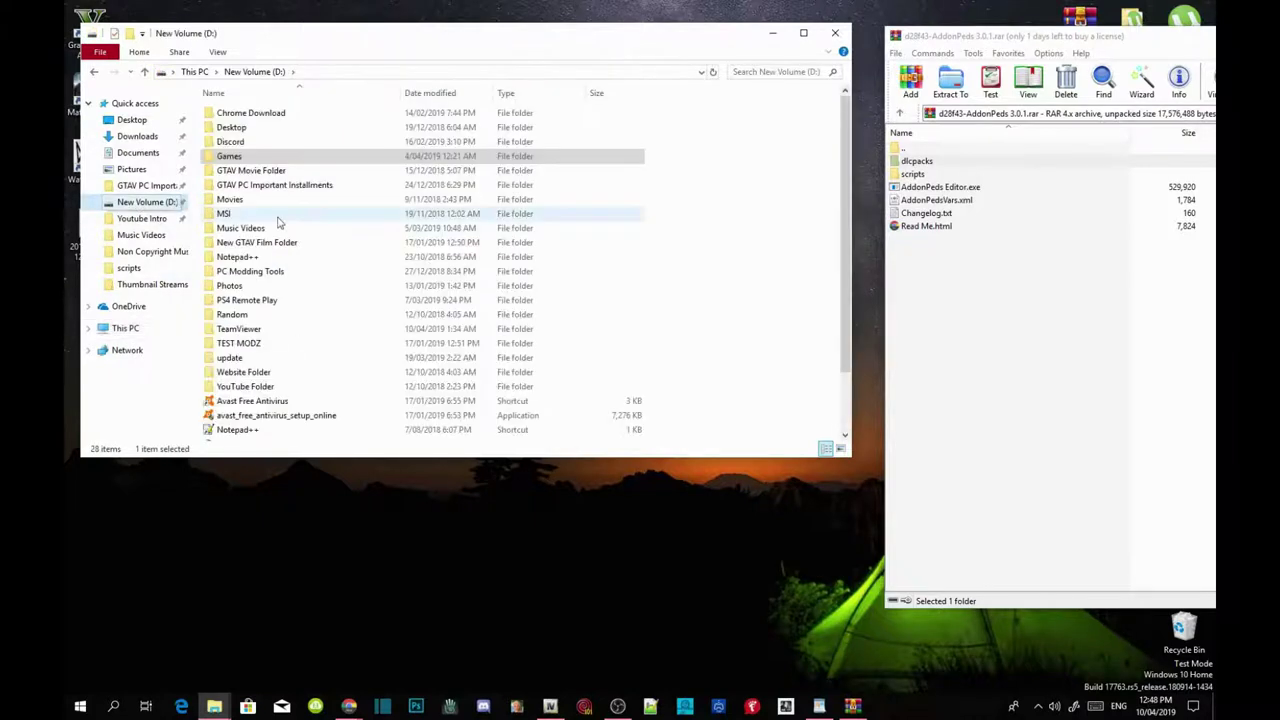
pyautogui.rightClick(229, 360)
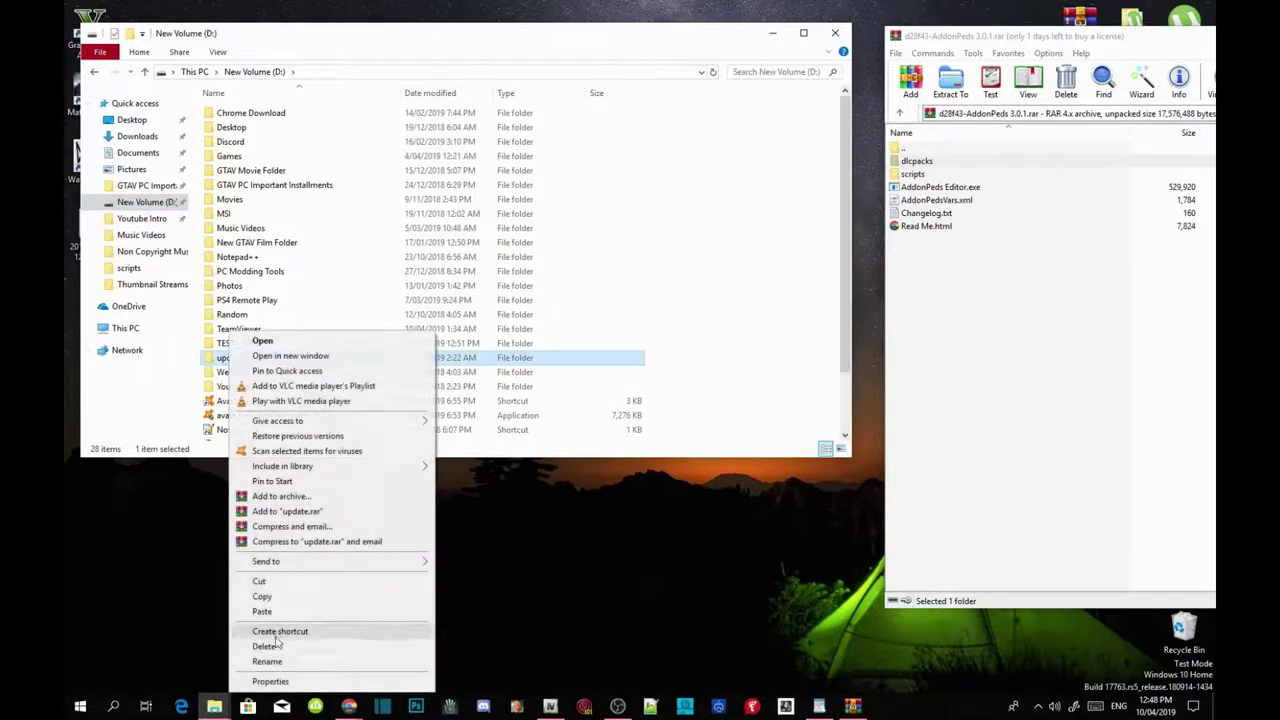
pyautogui.click(267, 614)
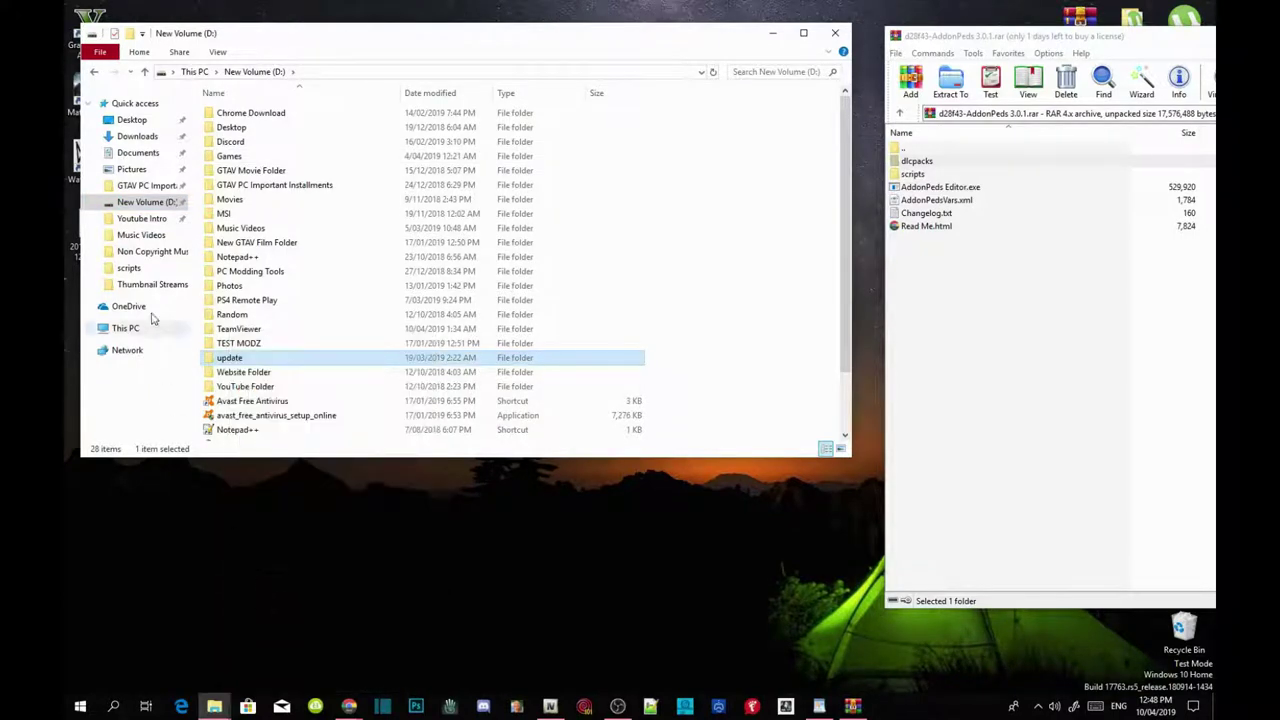
pyautogui.click(95, 72)
pyautogui.rightClick(411, 166)
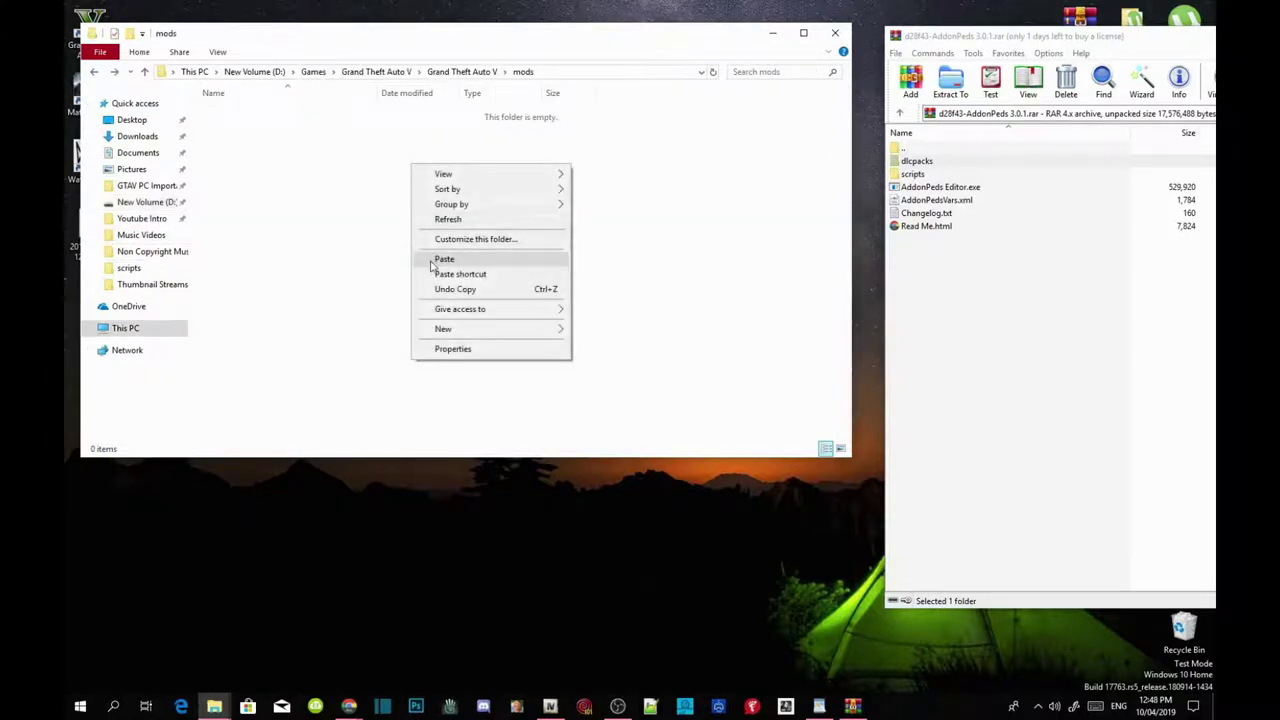
pyautogui.click(440, 259)
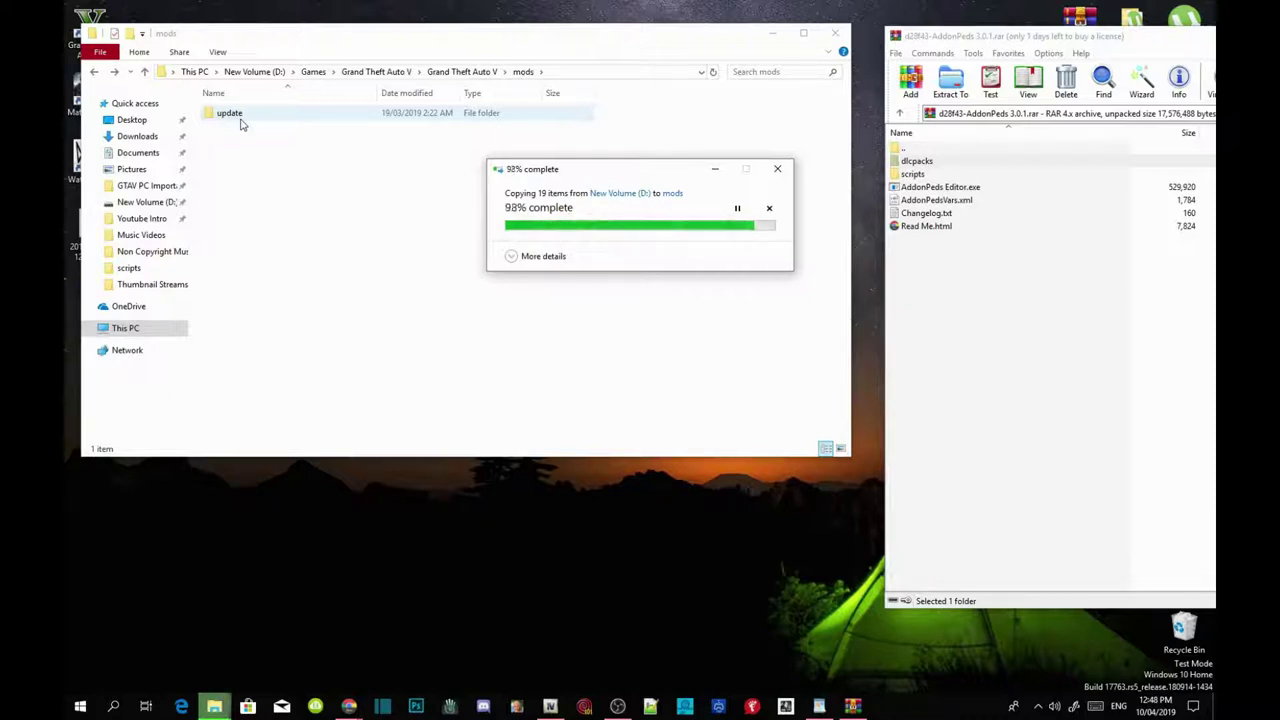
pyautogui.click(240, 125)
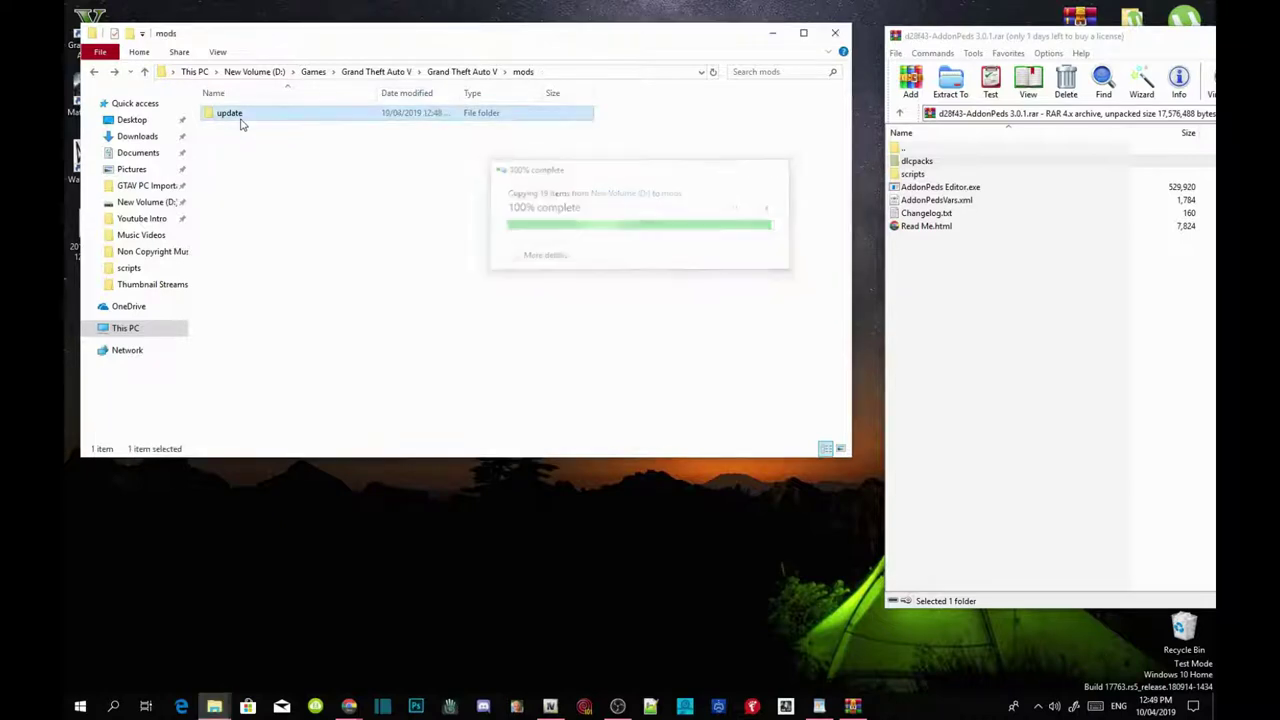
pyautogui.click(354, 124)
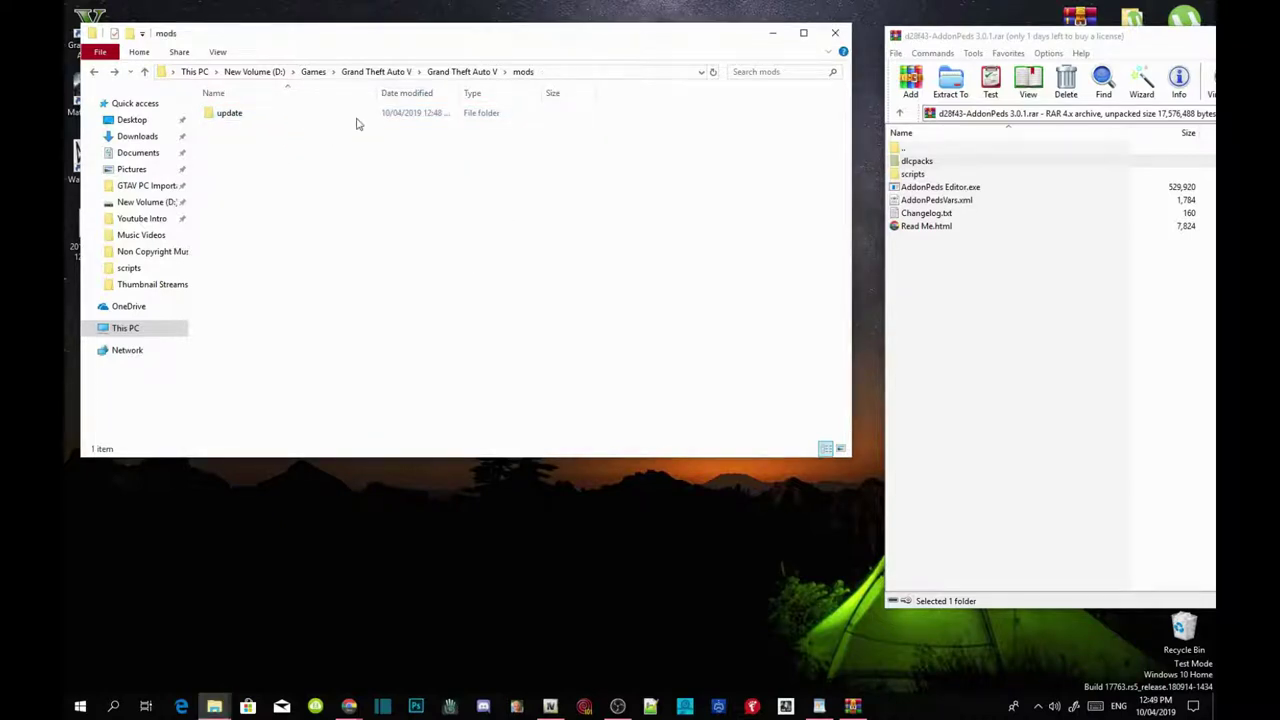
# Extract the addonpeds folder from the archive's dlcpacks folder into mods\update\x64\dlcpacks of the game folder.
pyautogui.click(458, 72)
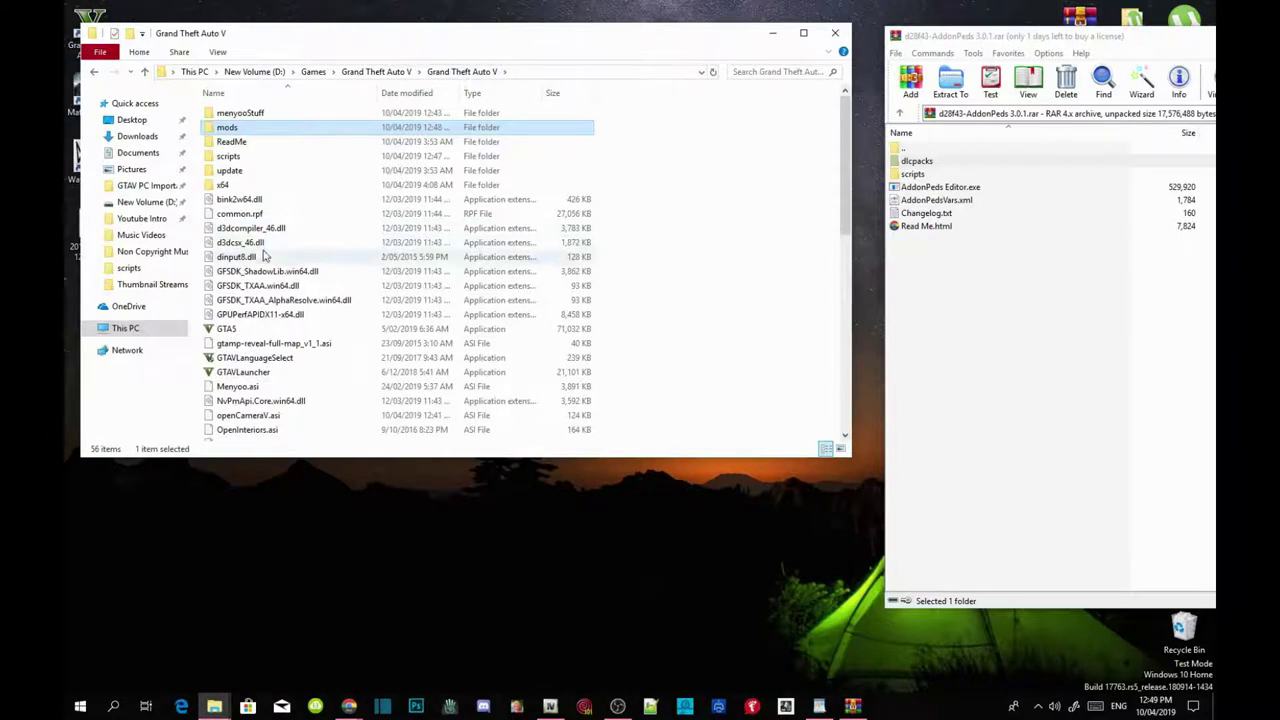
pyautogui.doubleClick(227, 130)
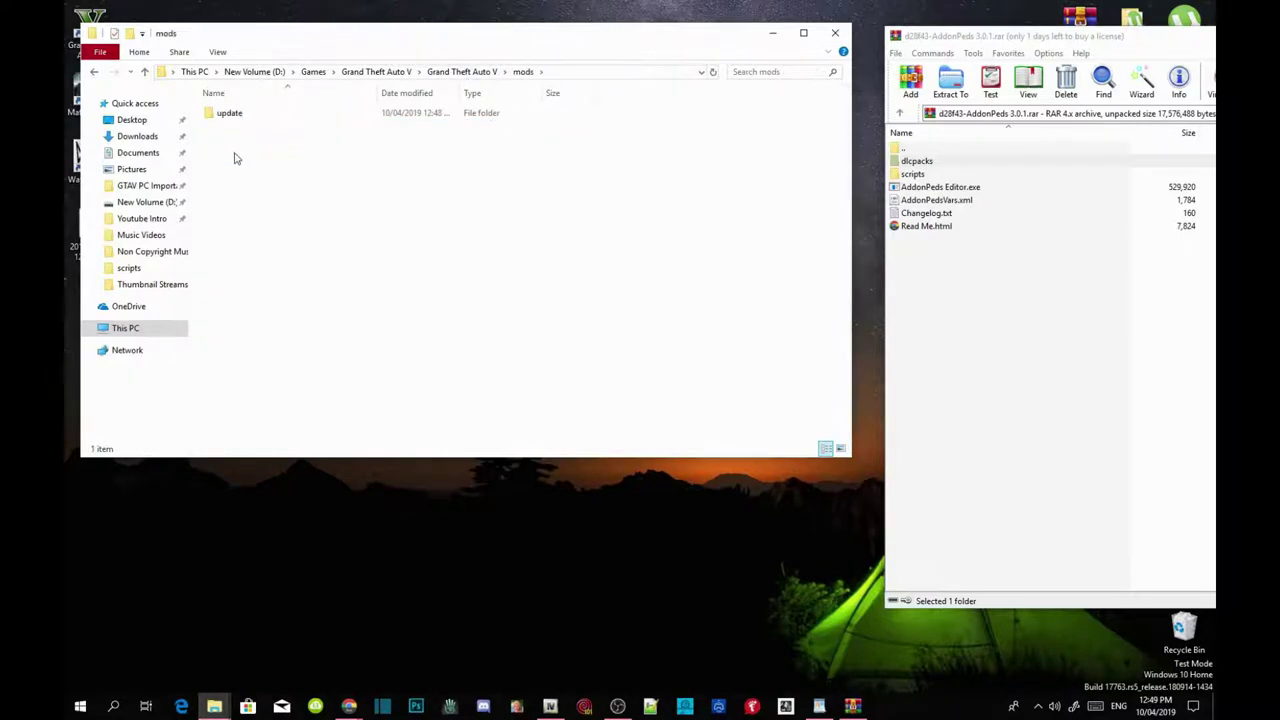
pyautogui.doubleClick(242, 118)
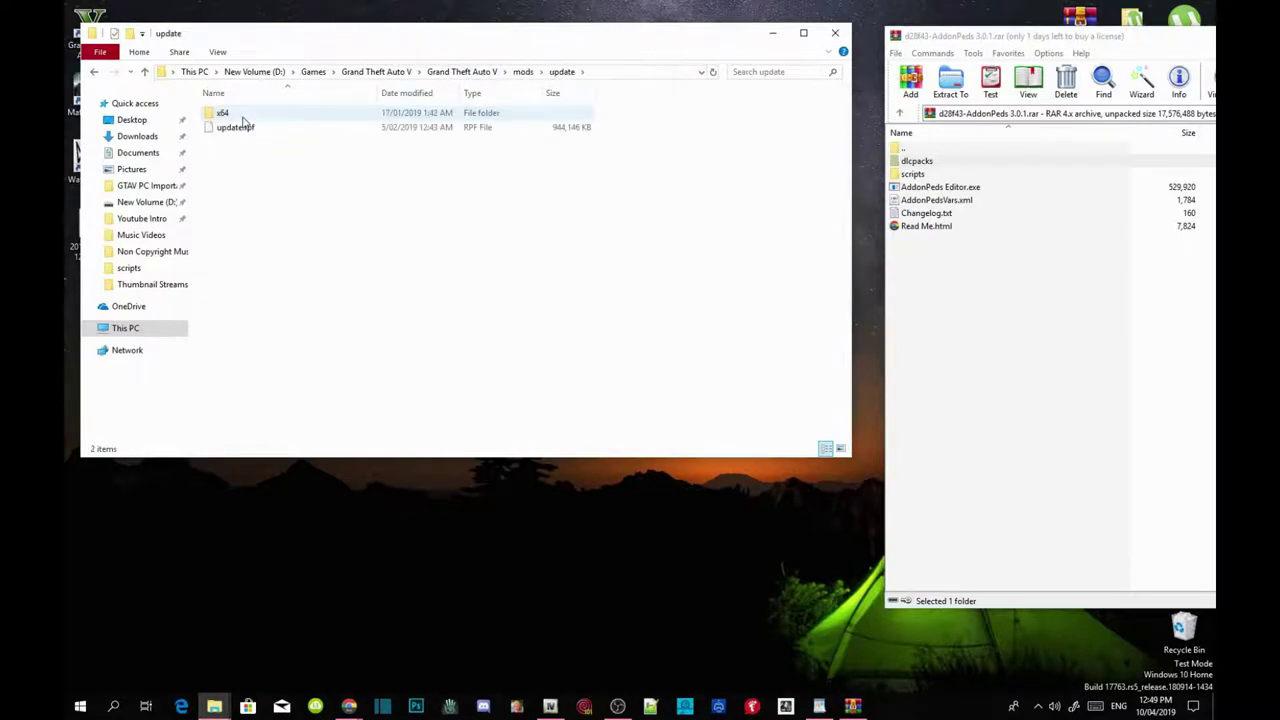
pyautogui.doubleClick(261, 117)
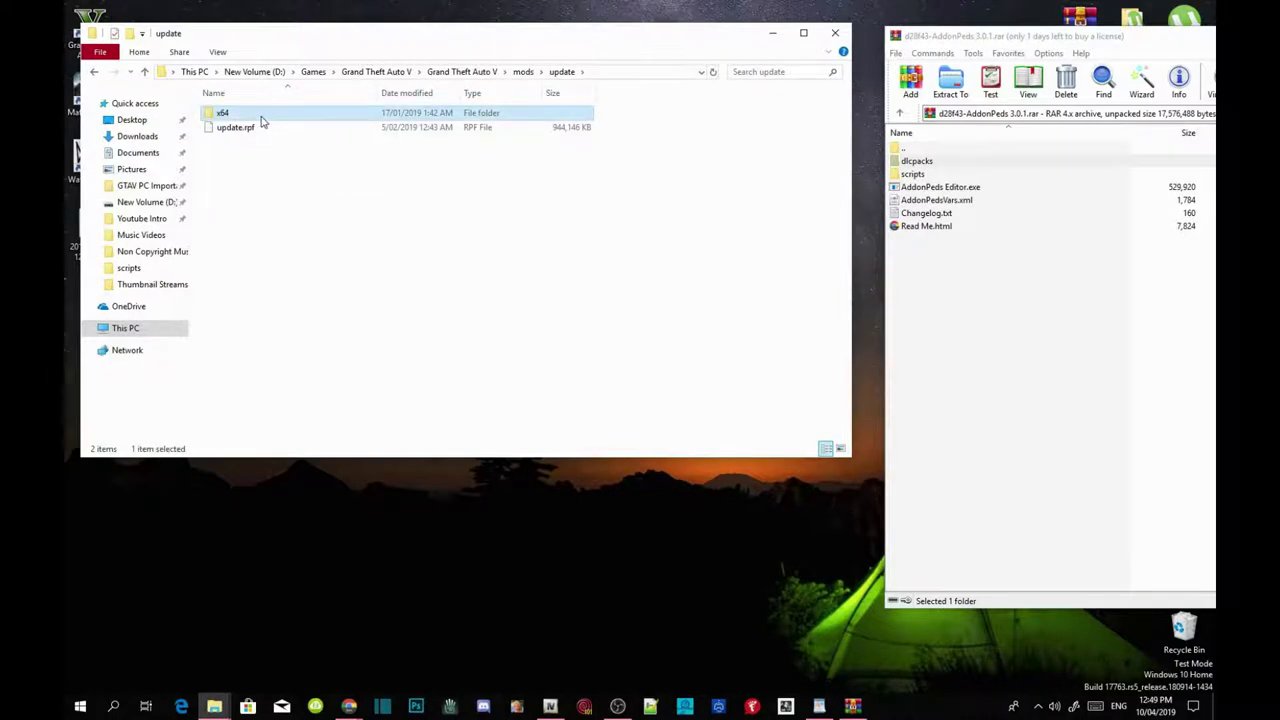
pyautogui.doubleClick(261, 129)
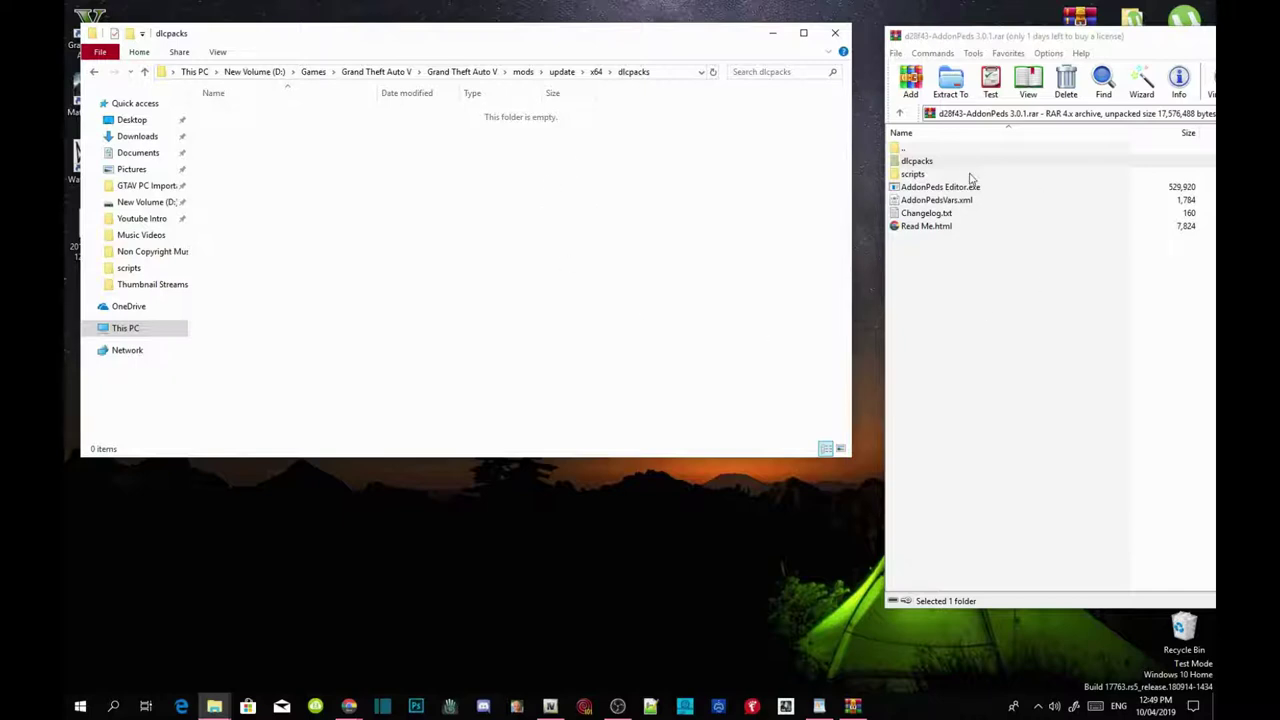
pyautogui.doubleClick(920, 162)
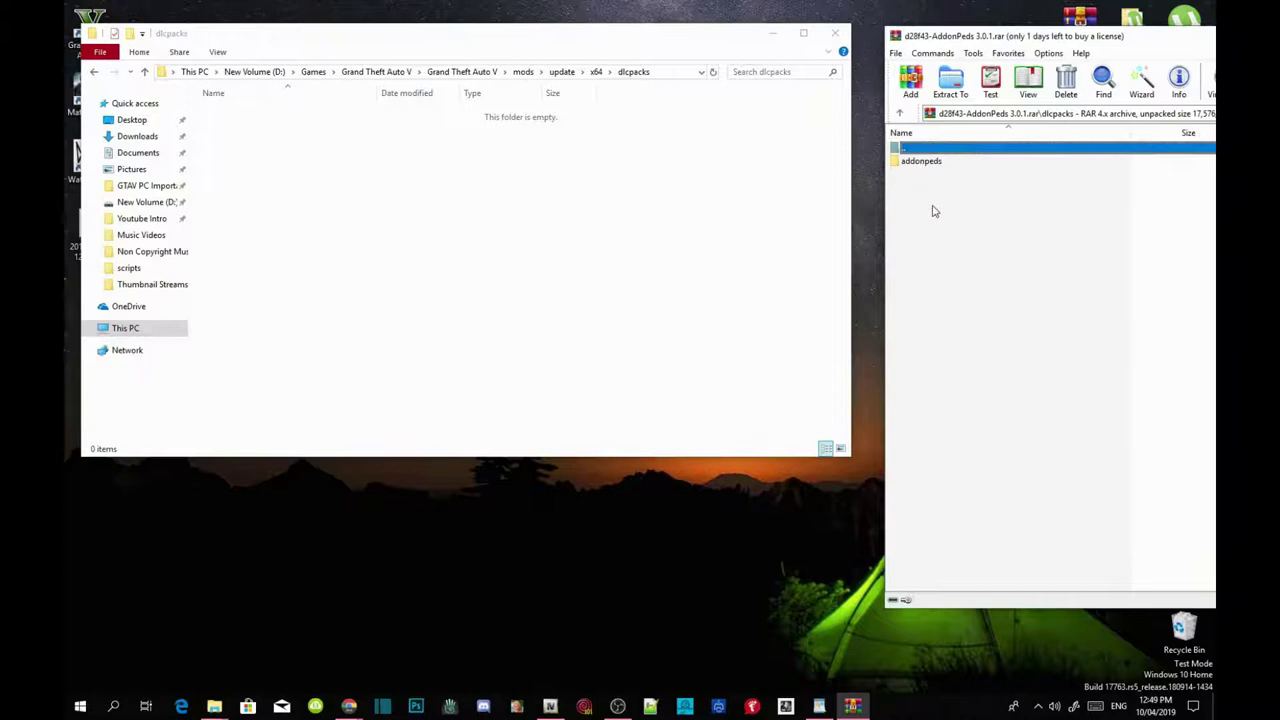
pyautogui.click(941, 163)
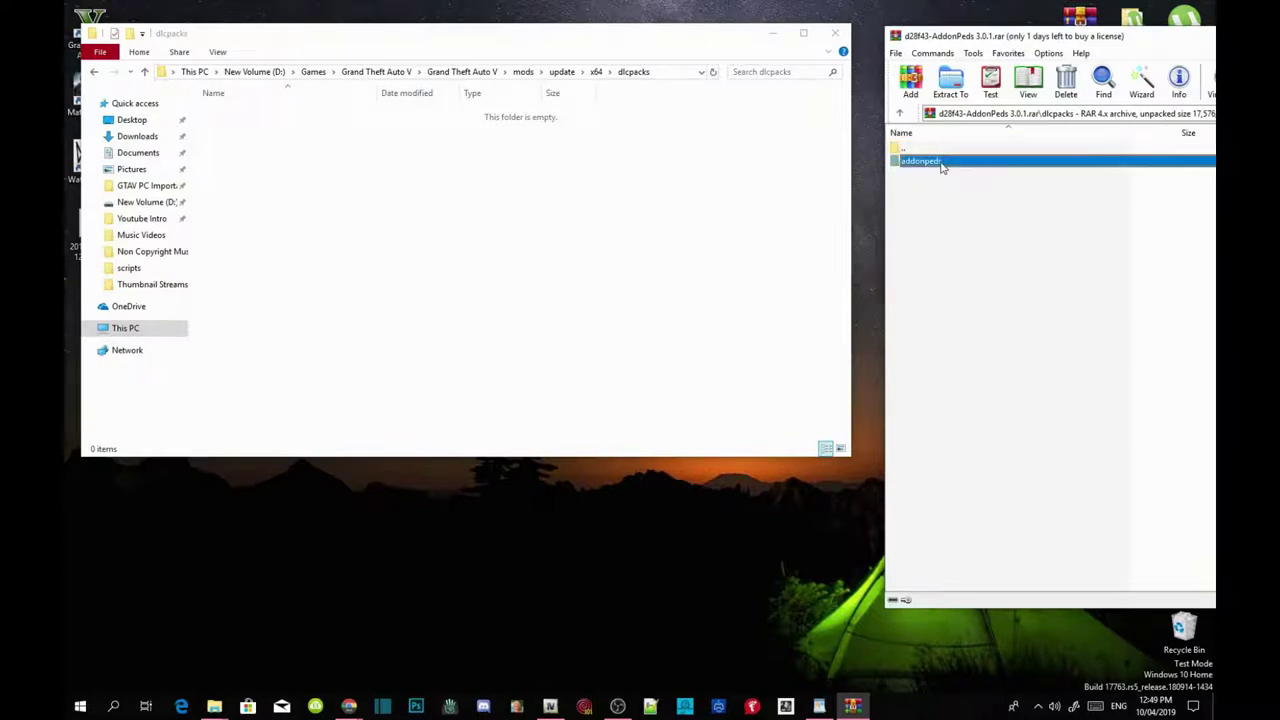
pyautogui.moveTo(941, 167); pyautogui.dragTo(469, 178)
pyautogui.moveTo(469, 178); pyautogui.dragTo(469, 176)
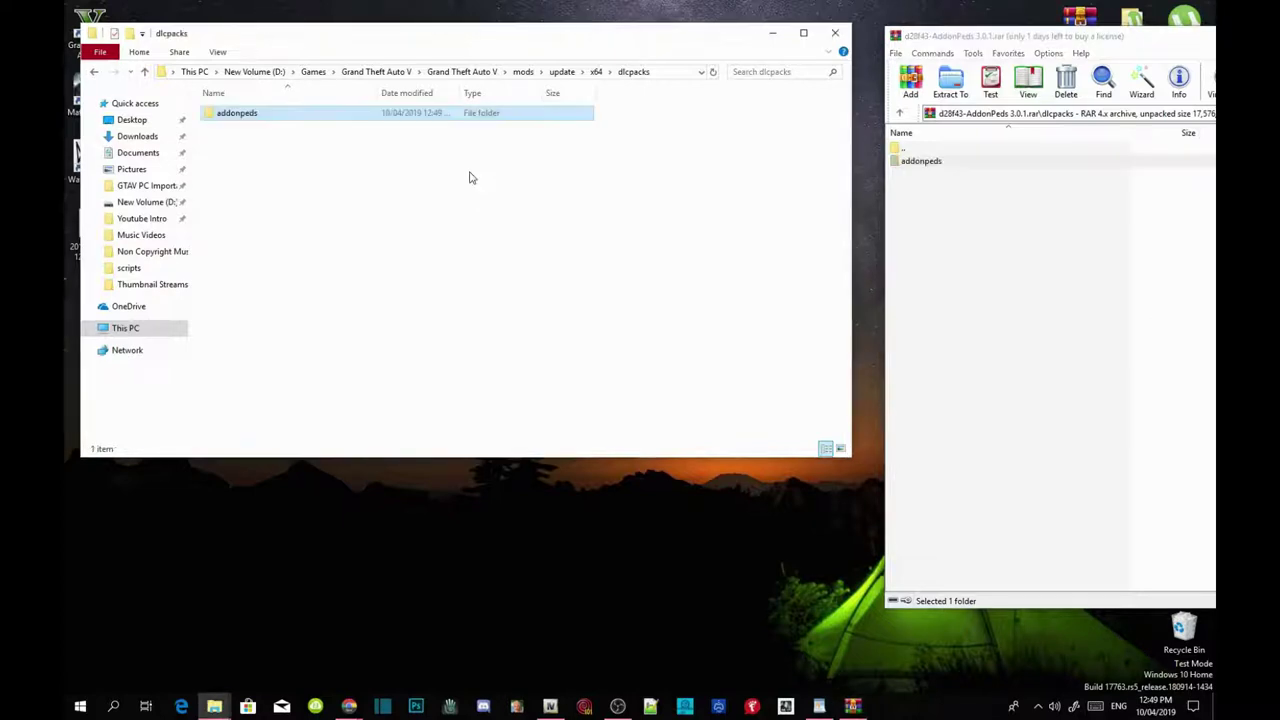
# Extract AddonPeds Editor.exe and AddonPedsVars.xml from the archive's root into the main Grand Theft Auto V folder.
pyautogui.doubleClick(911, 150)
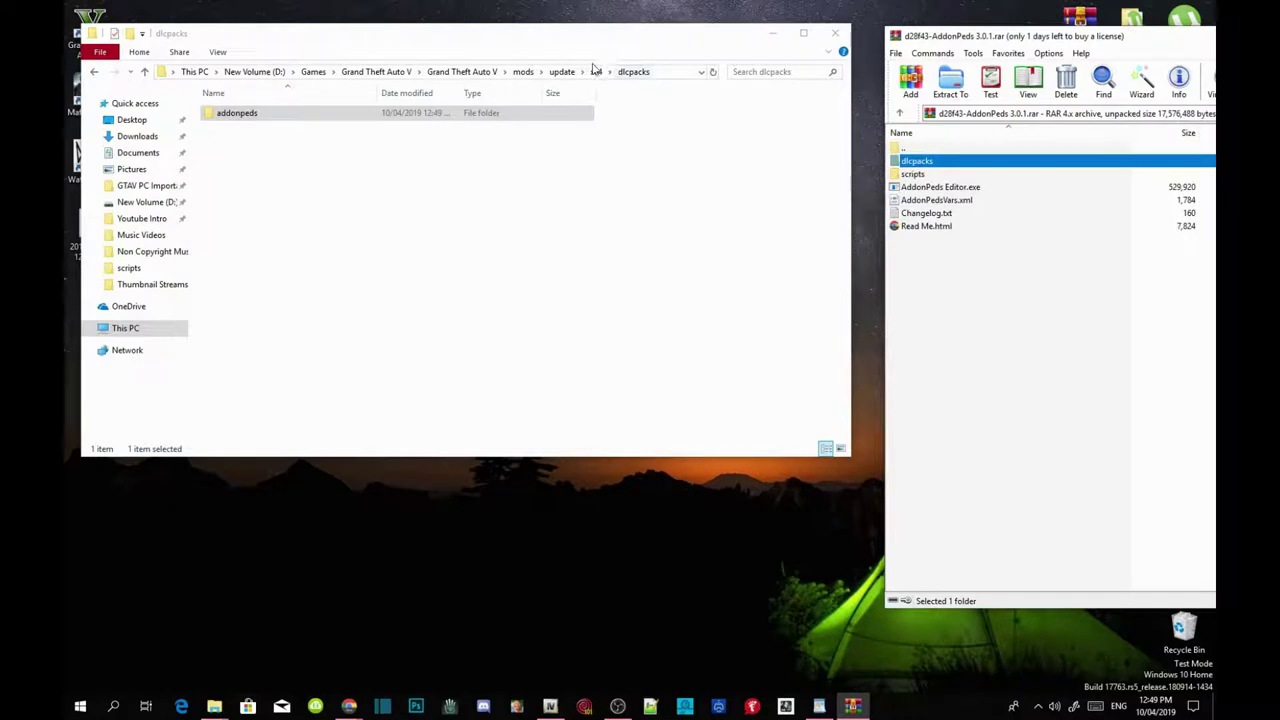
pyautogui.click(462, 72)
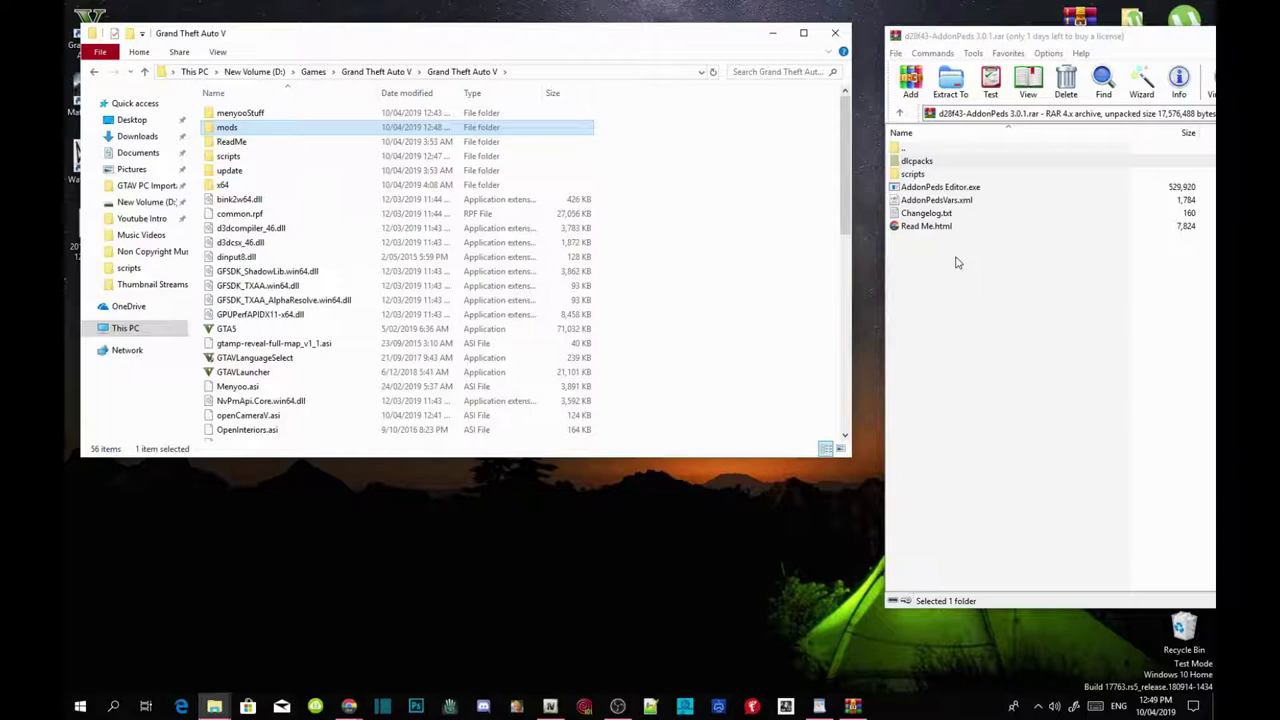
pyautogui.click(947, 188)
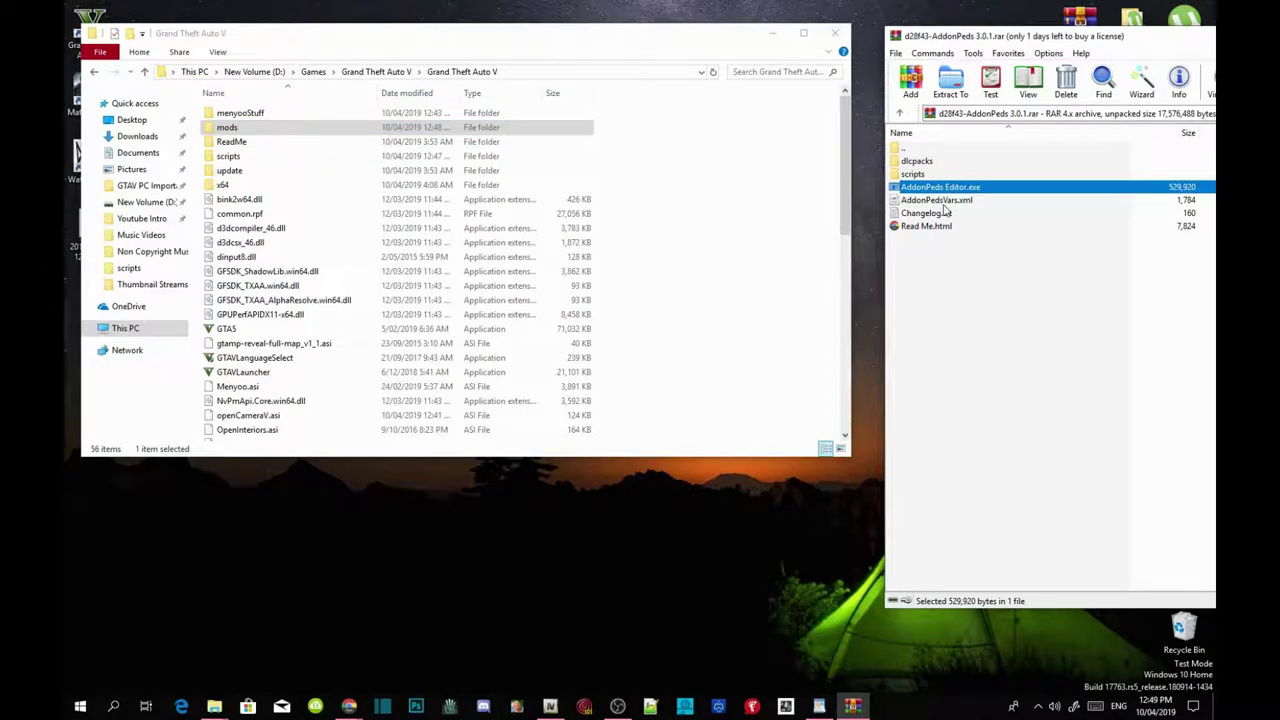
pyautogui.click(953, 203)
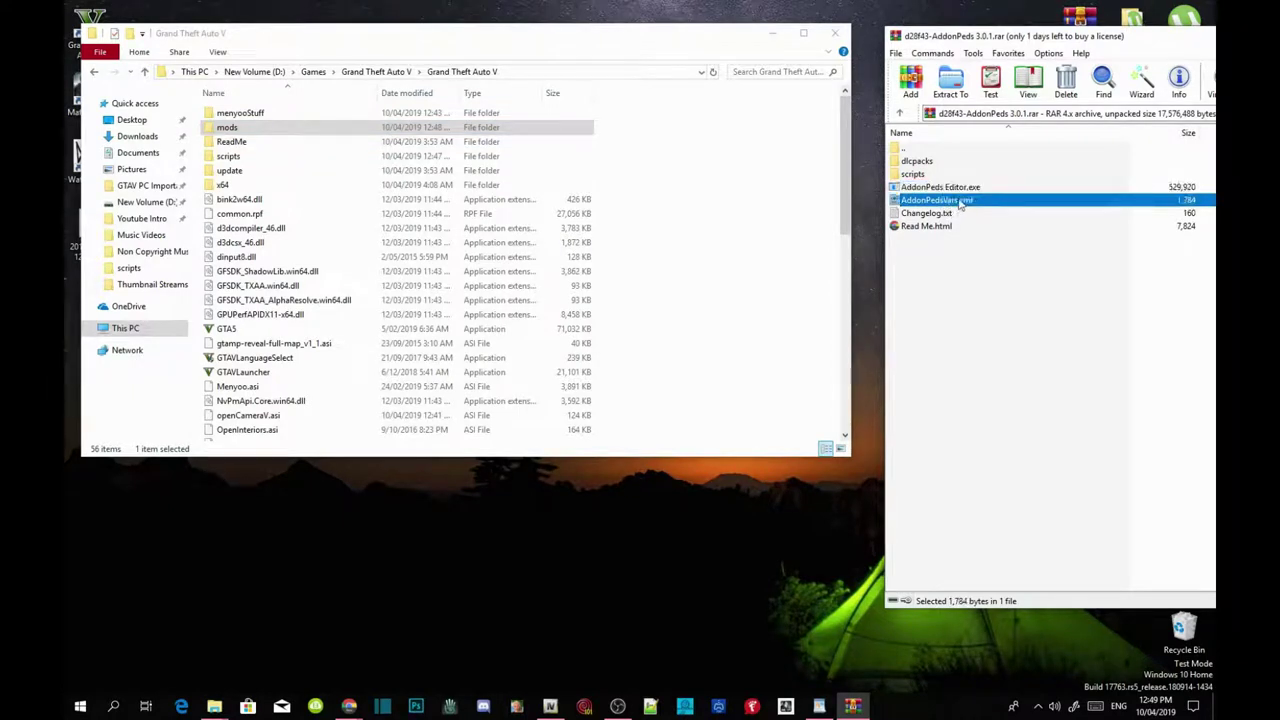
pyautogui.keyDown('ctrl'); pyautogui.click(966, 190); pyautogui.keyUp('ctrl')
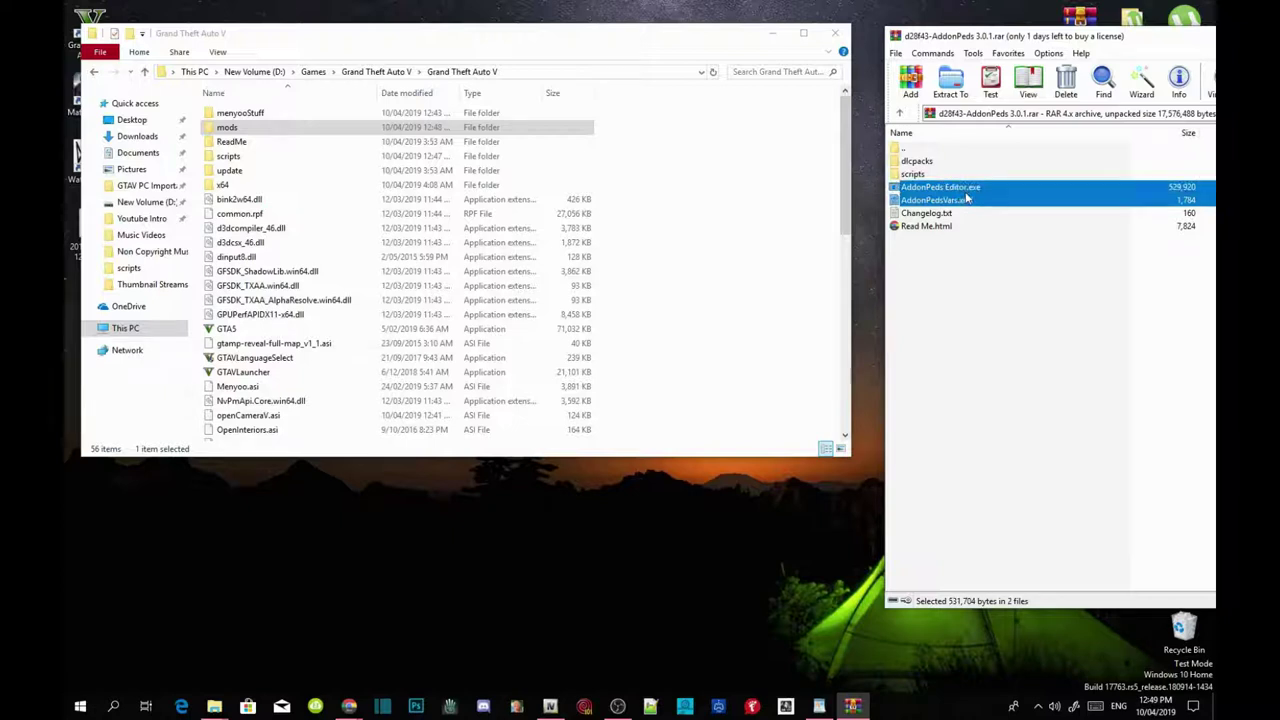
pyautogui.moveTo(966, 198); pyautogui.dragTo(793, 272)
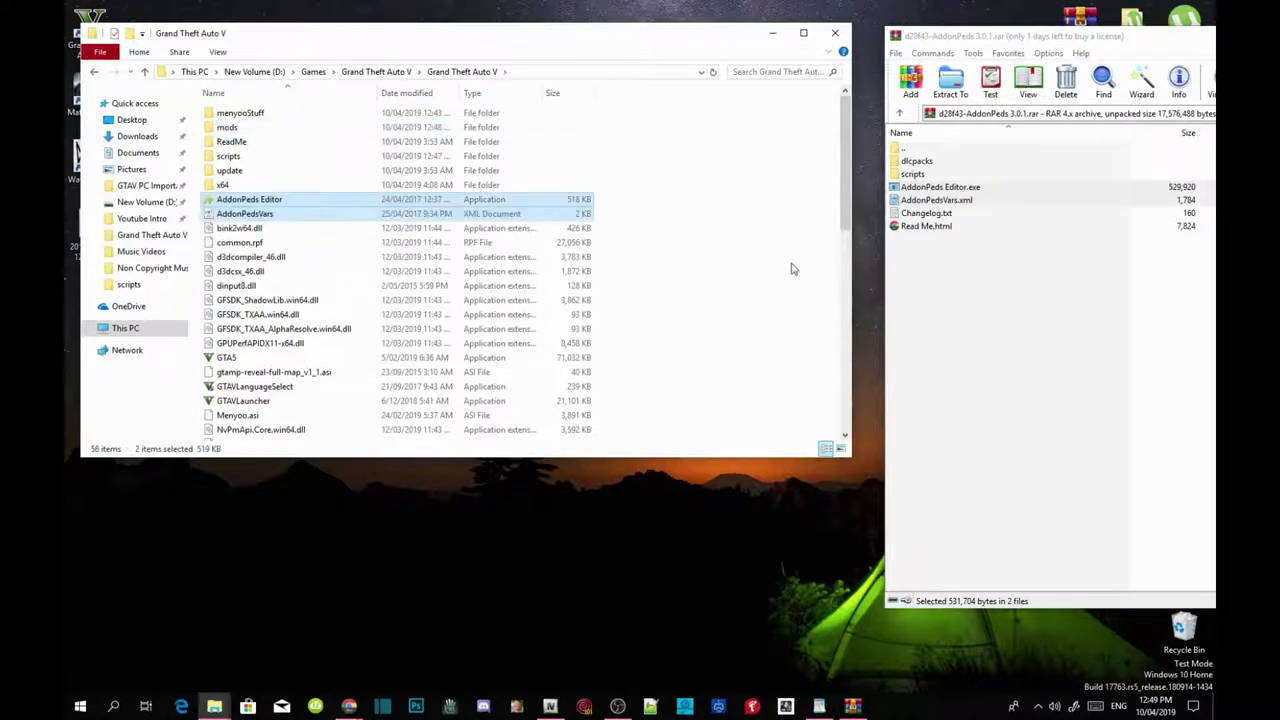
pyautogui.click(791, 268)
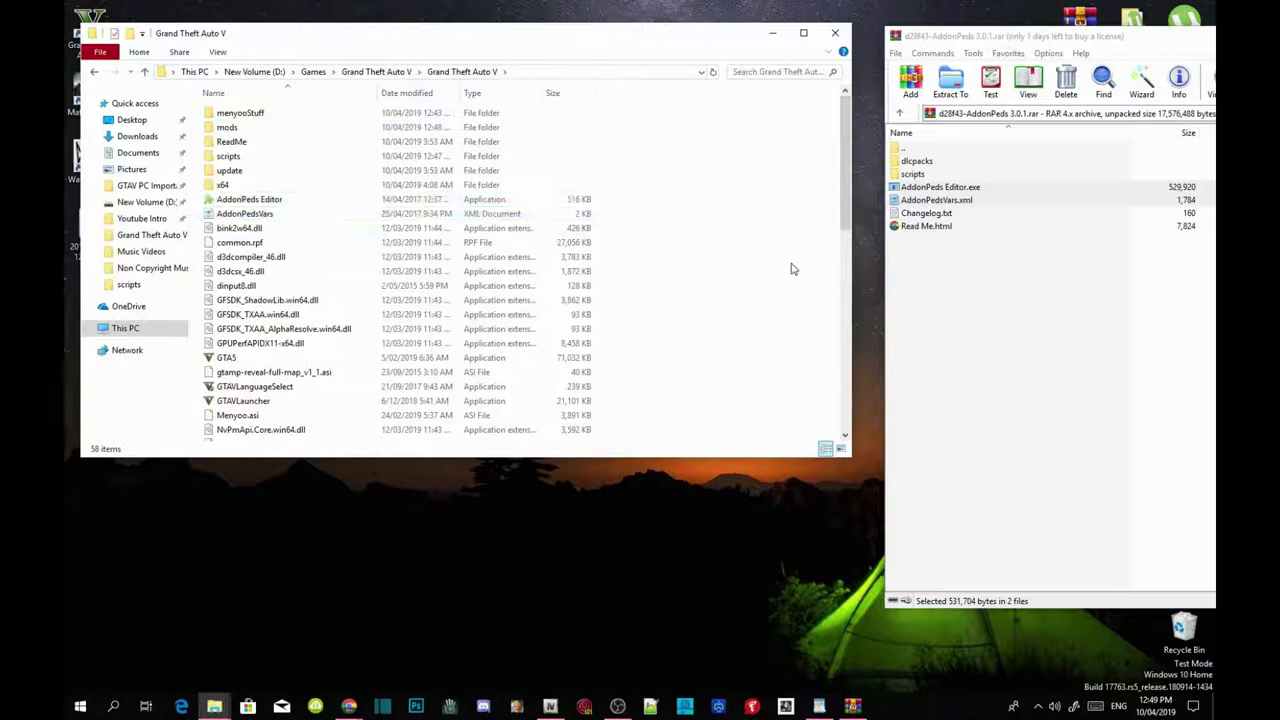
# Open the archive's Read Me.html and copy the <Item>dlcpacks:\addonpeds\</Item> line from its installation section.
pyautogui.click(914, 175)
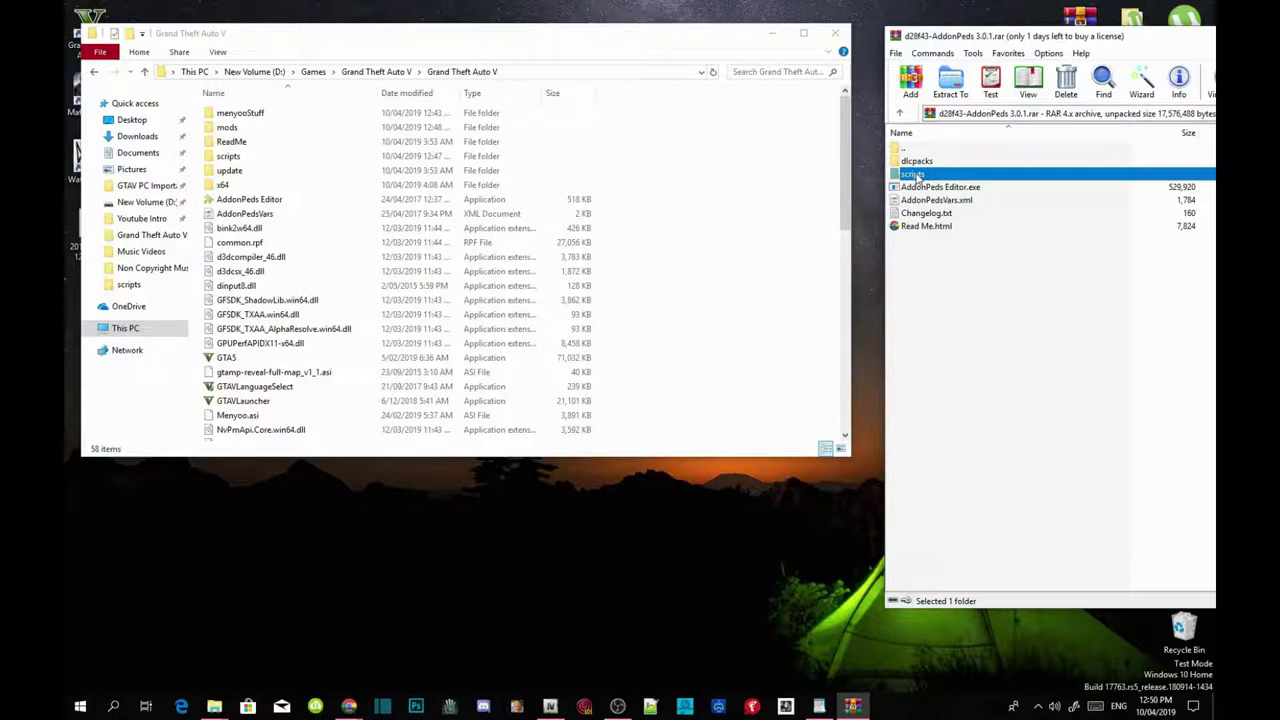
pyautogui.doubleClick(926, 226)
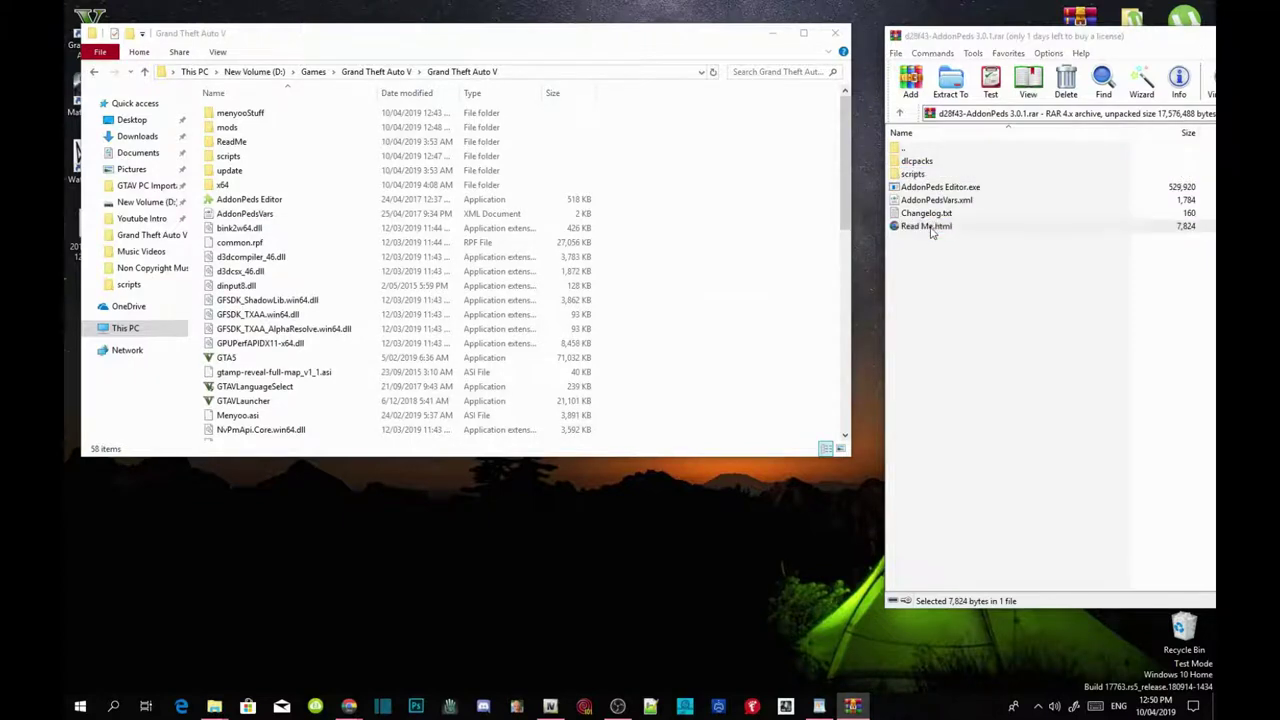
pyautogui.scroll(-3, 707, 285)
pyautogui.scroll(-5, 707, 285)
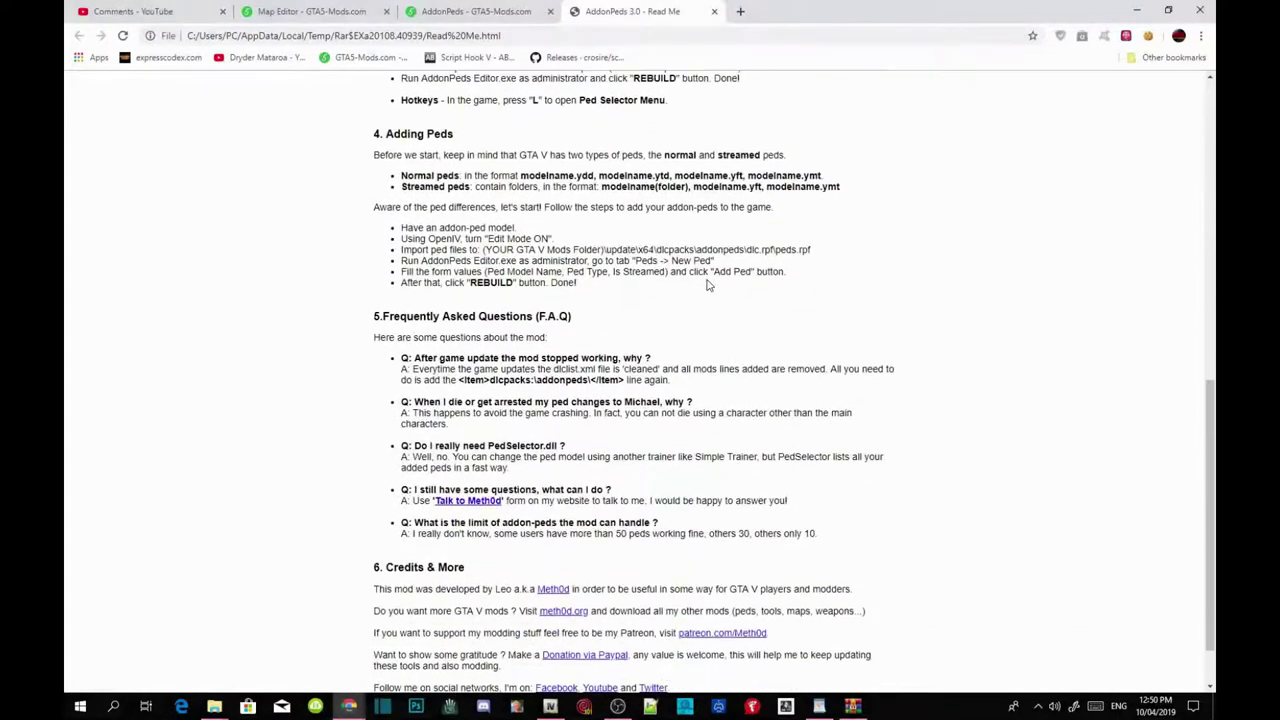
pyautogui.scroll(-2, 624, 266)
pyautogui.scroll(2, 624, 266)
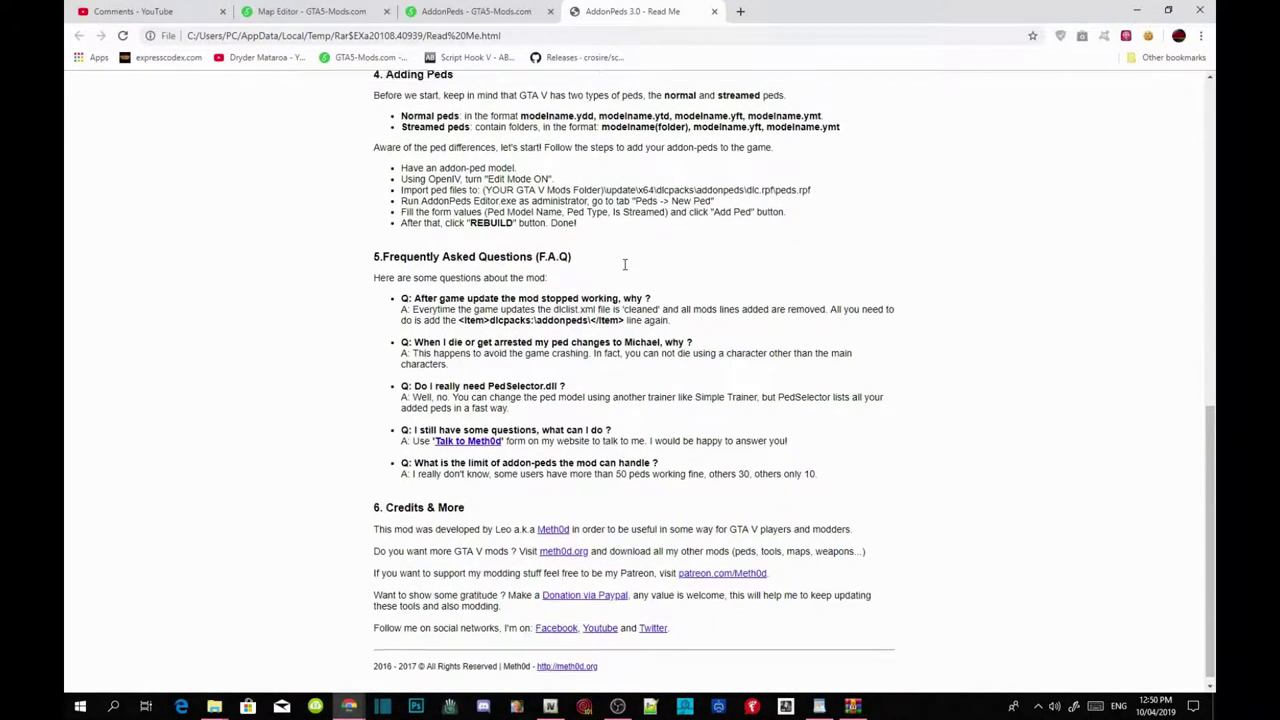
pyautogui.scroll(2, 624, 266)
pyautogui.moveTo(567, 251); pyautogui.dragTo(398, 251)
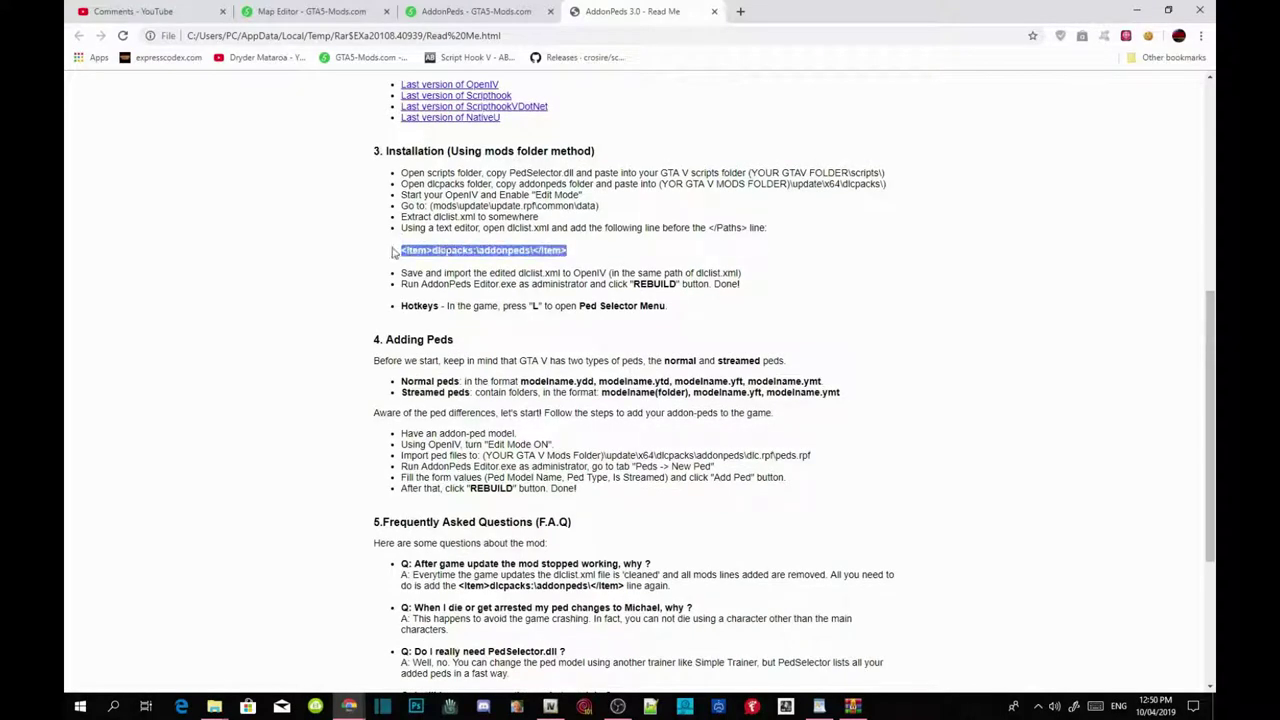
pyautogui.rightClick(450, 251)
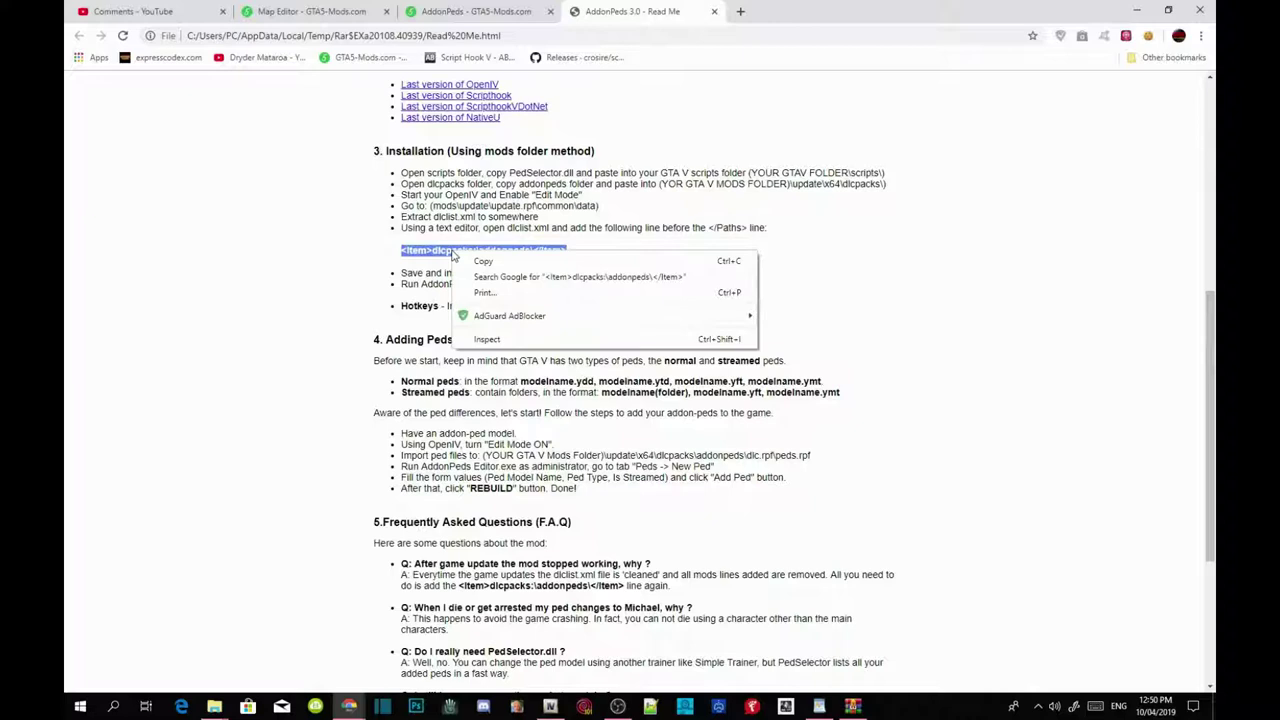
pyautogui.click(485, 260)
# Close the Read Me page, minimize the browser and close the AddonPeds archive window.
pyautogui.click(714, 12)
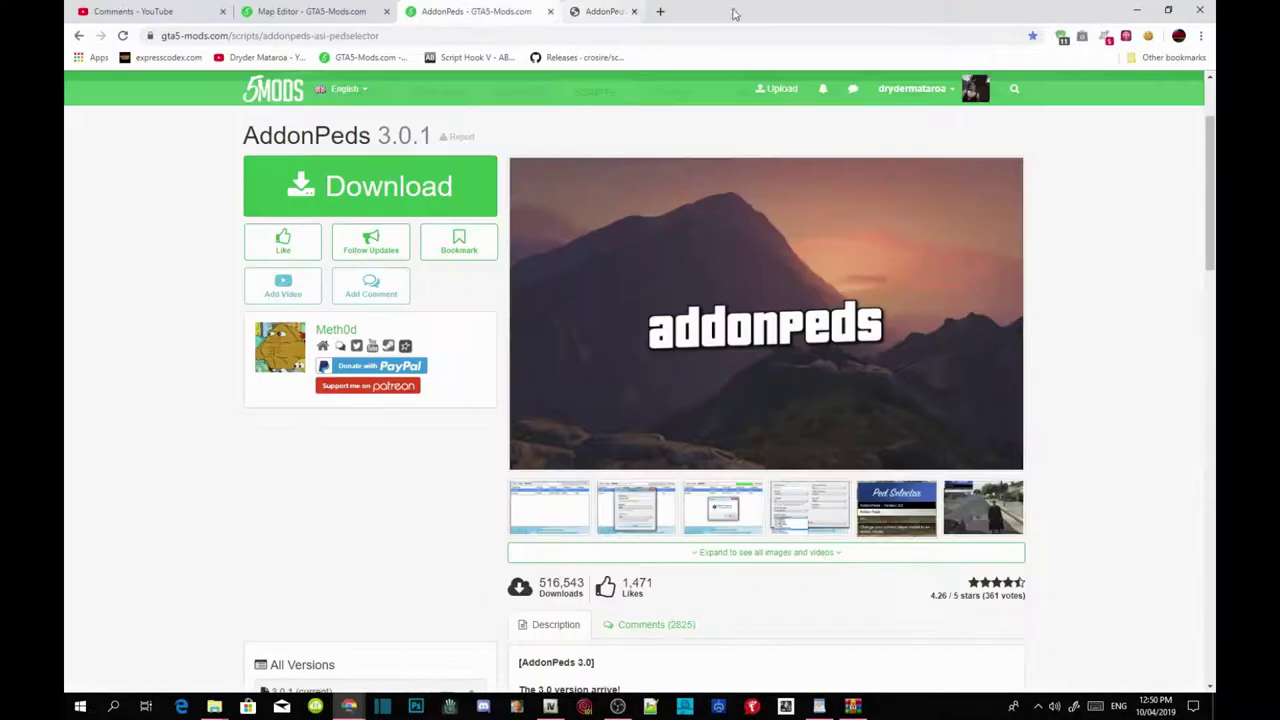
pyautogui.click(1137, 10)
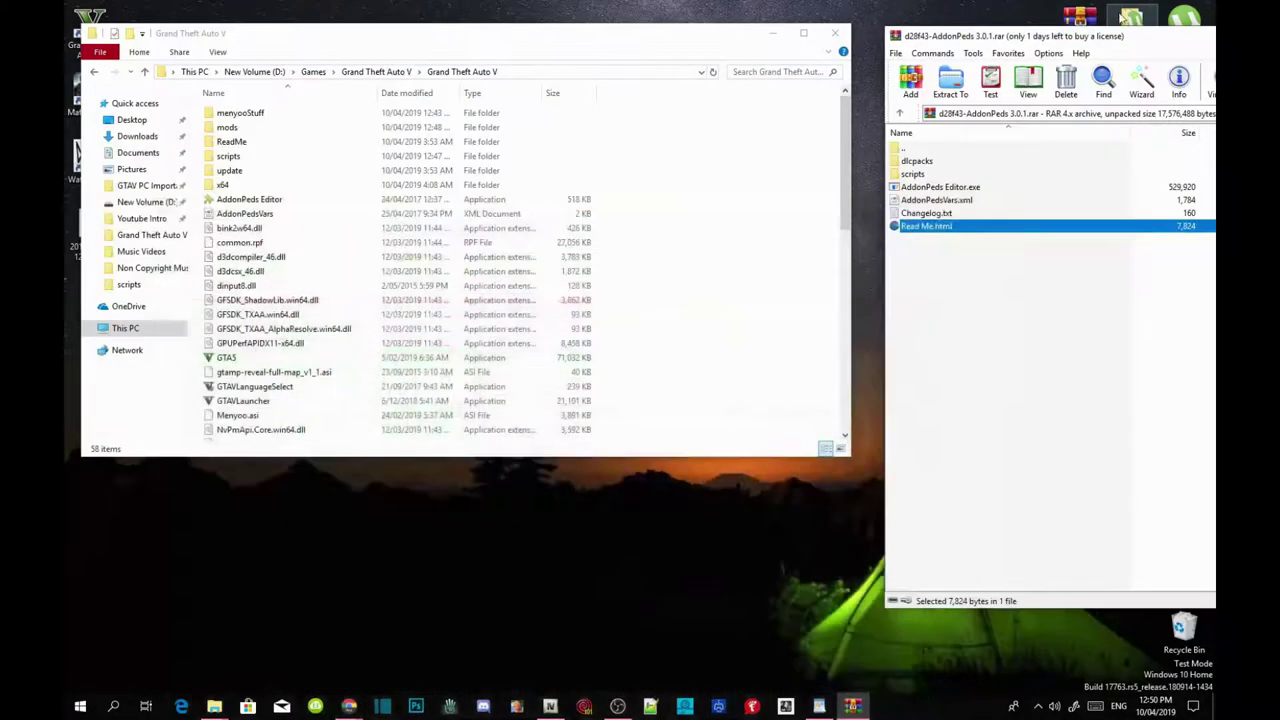
pyautogui.click(1064, 280)
pyautogui.moveTo(1163, 45); pyautogui.dragTo(866, 76)
pyautogui.click(965, 62)
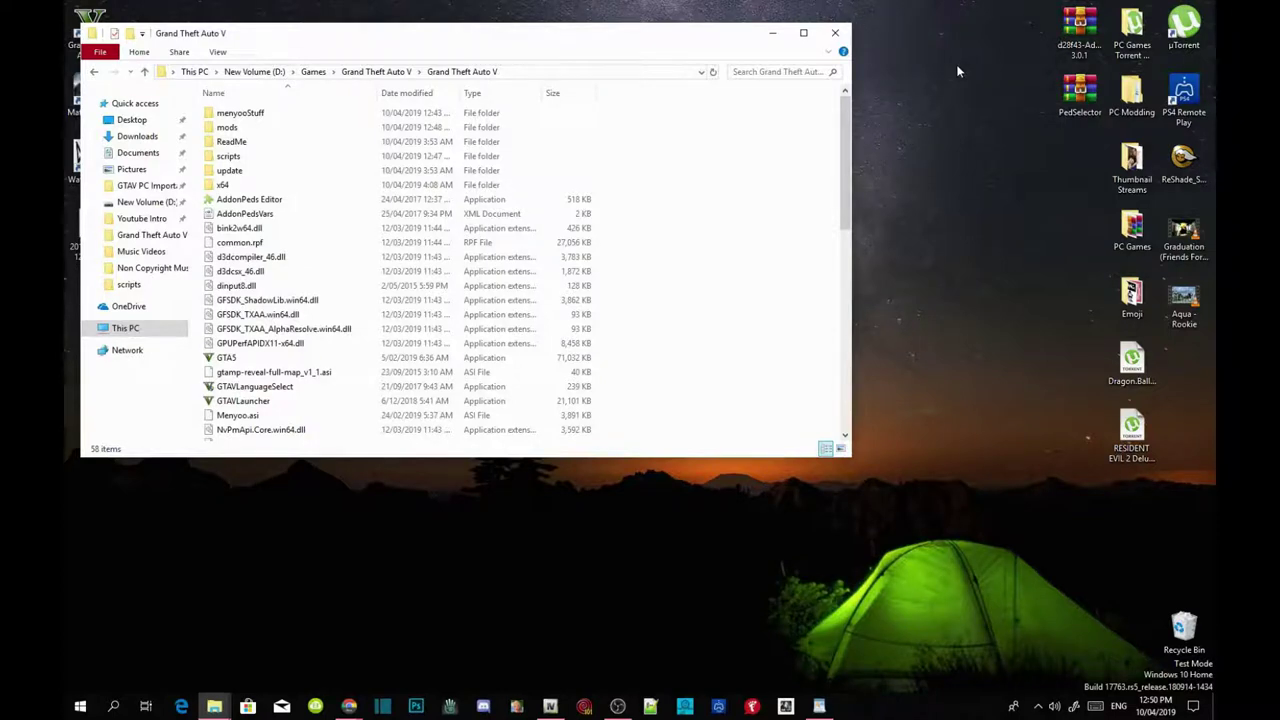
# Extract PedSelector.dll from the desktop's PedSelector.rar archive into the game's scripts folder.
pyautogui.click(1096, 96)
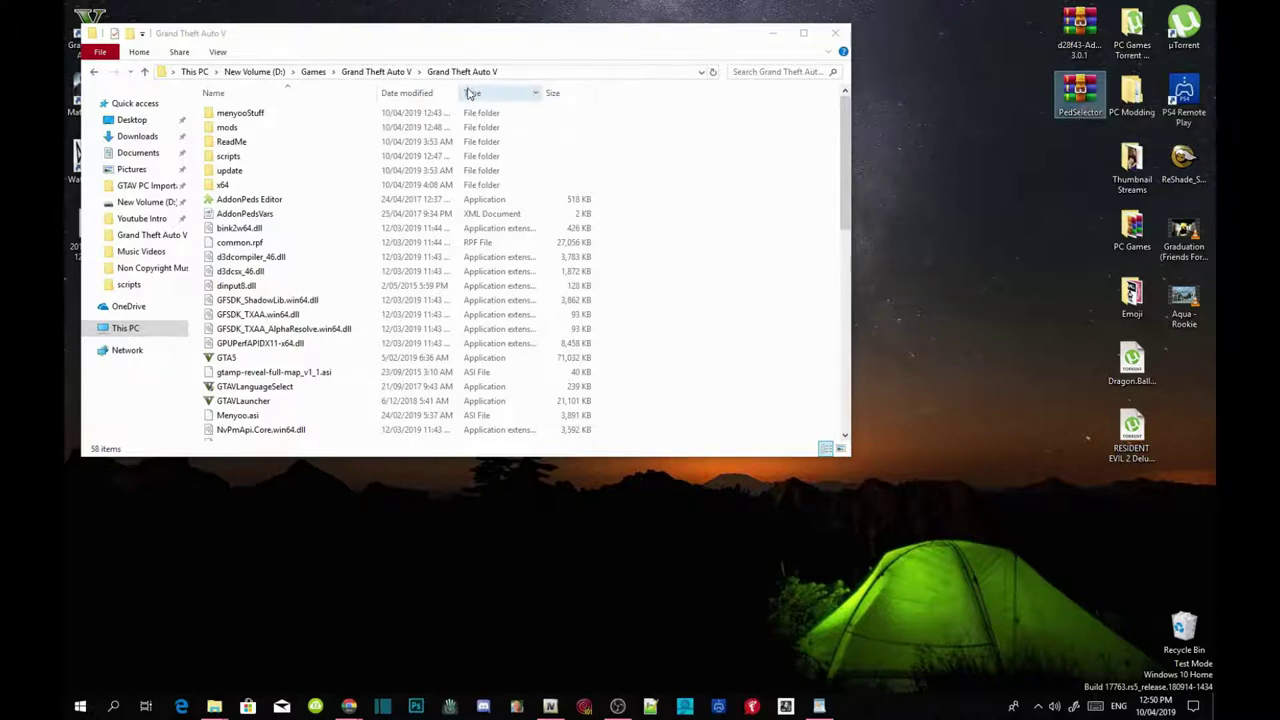
pyautogui.doubleClick(229, 158)
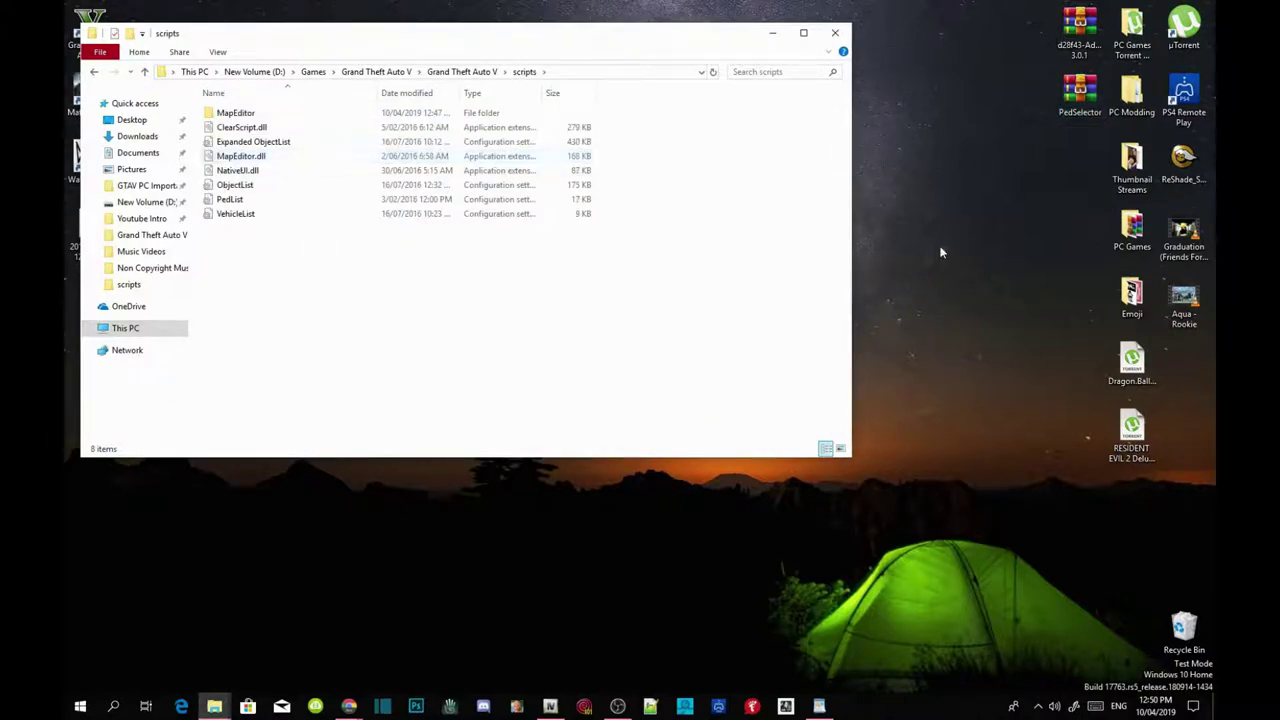
pyautogui.doubleClick(1080, 93)
pyautogui.moveTo(317, 67); pyautogui.dragTo(954, 38)
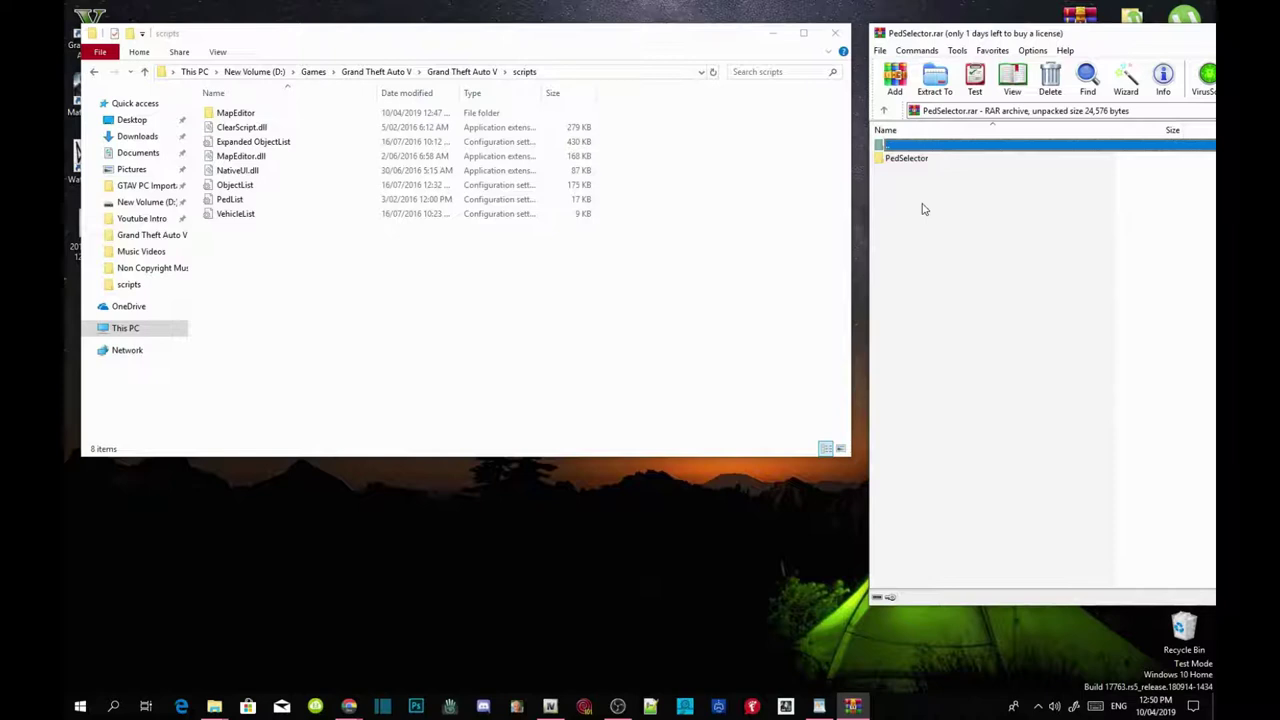
pyautogui.click(924, 209)
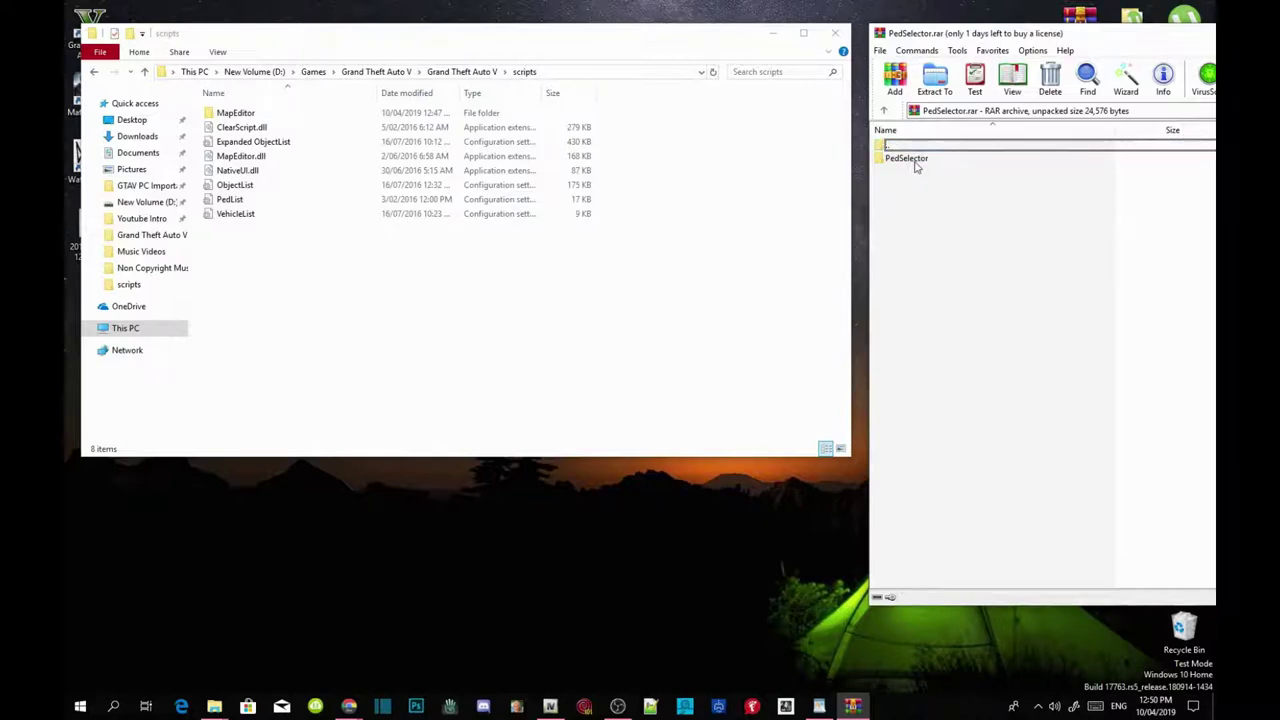
pyautogui.doubleClick(913, 163)
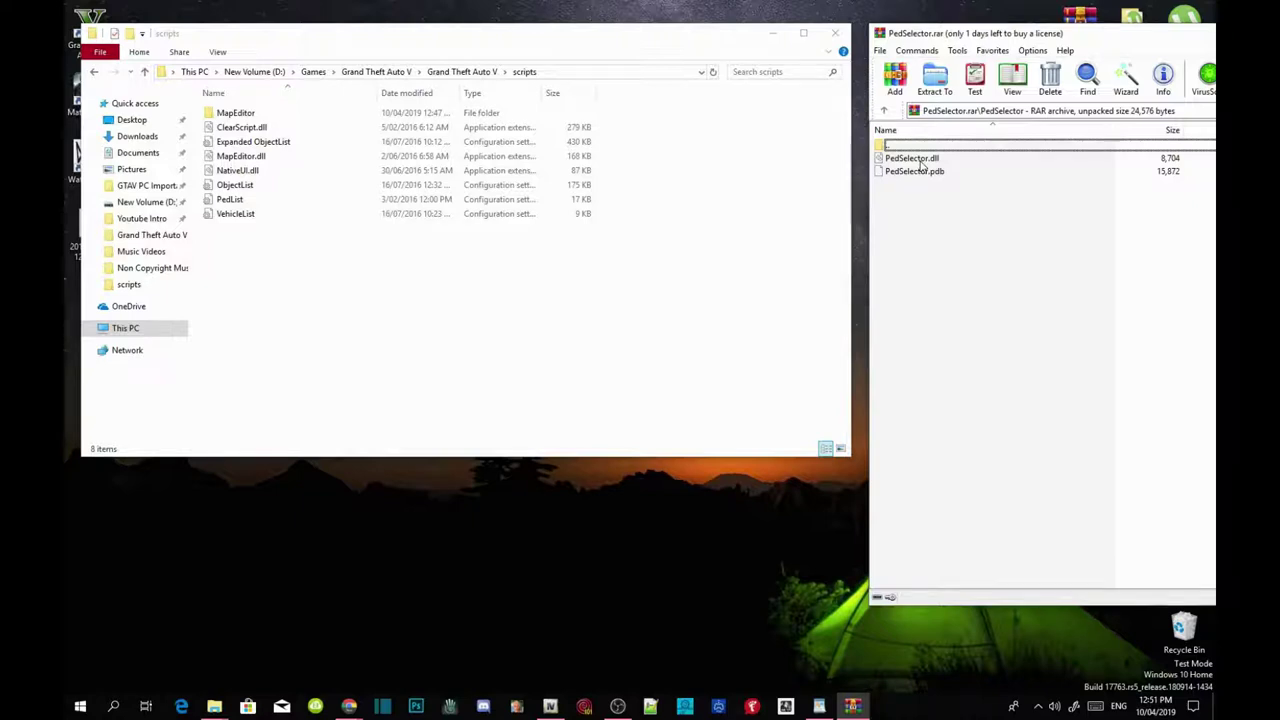
pyautogui.click(921, 166)
pyautogui.moveTo(921, 166); pyautogui.dragTo(503, 277)
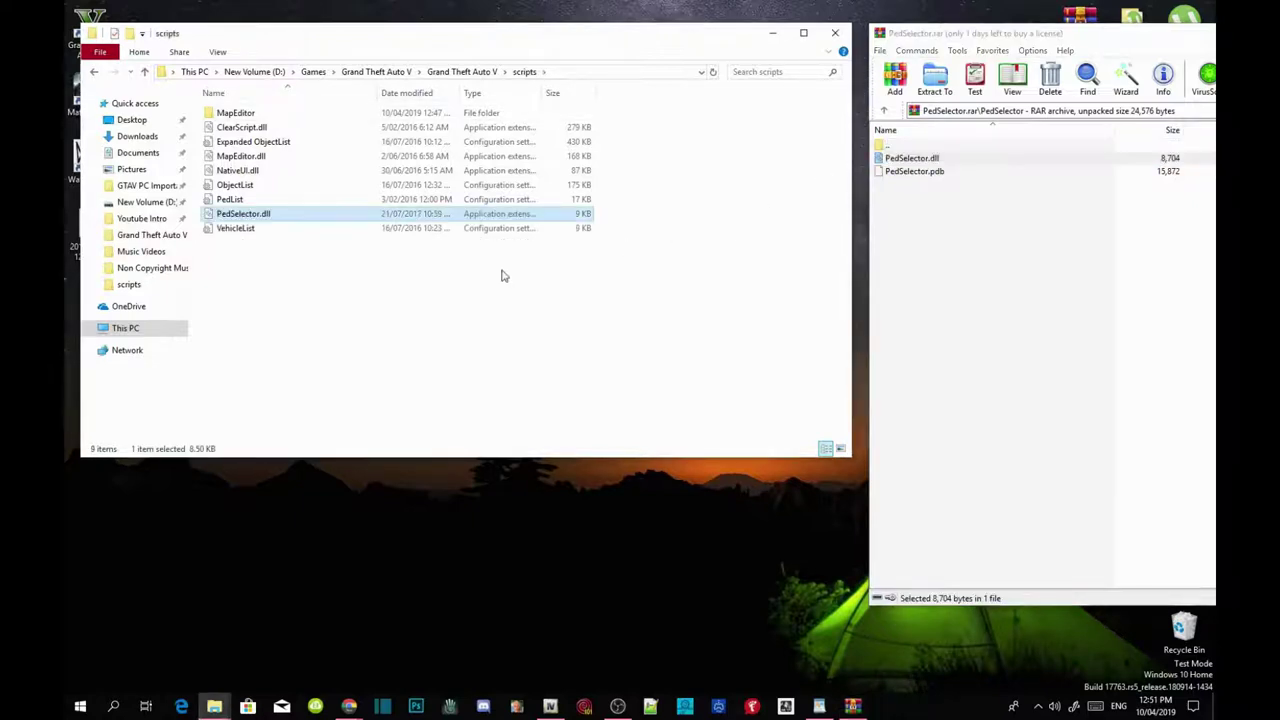
pyautogui.click(326, 258)
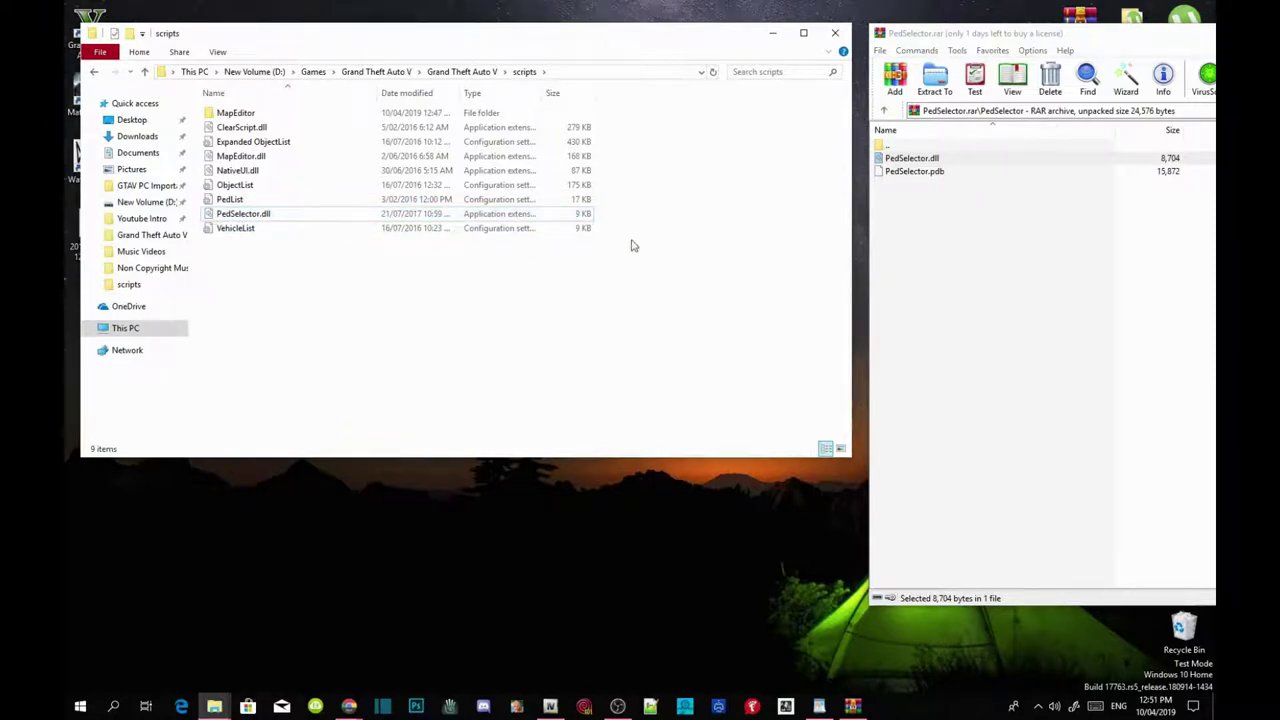
pyautogui.click(263, 223)
pyautogui.click(276, 177)
pyautogui.click(294, 275)
# Close the PedSelector archive, refresh the main Grand Theft Auto V folder and close its window.
pyautogui.moveTo(1159, 43); pyautogui.dragTo(511, 72)
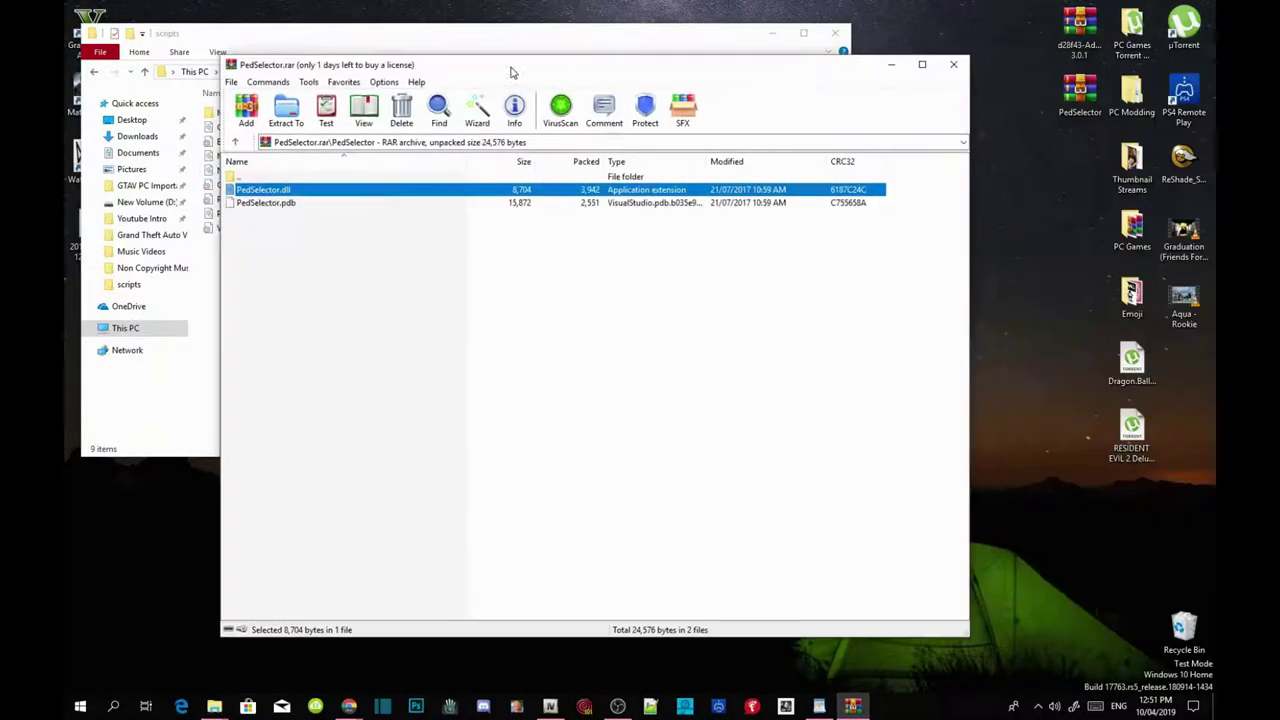
pyautogui.click(955, 65)
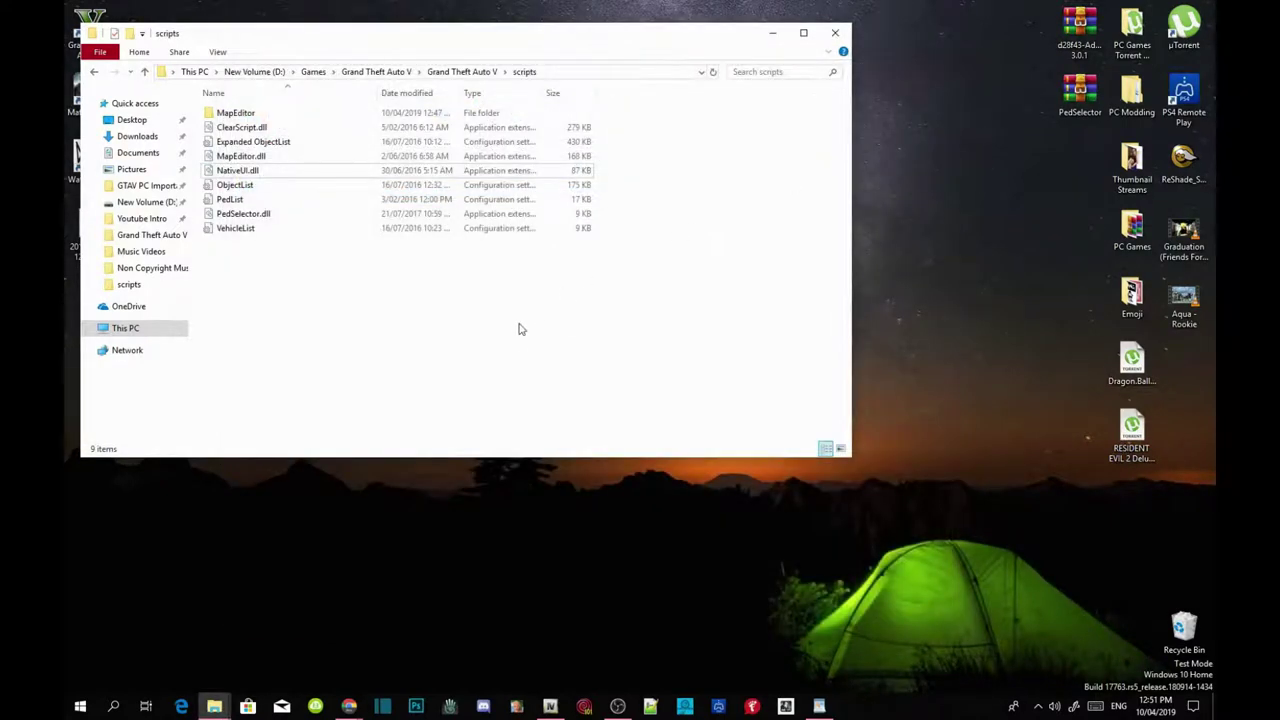
pyautogui.click(465, 72)
pyautogui.rightClick(753, 250)
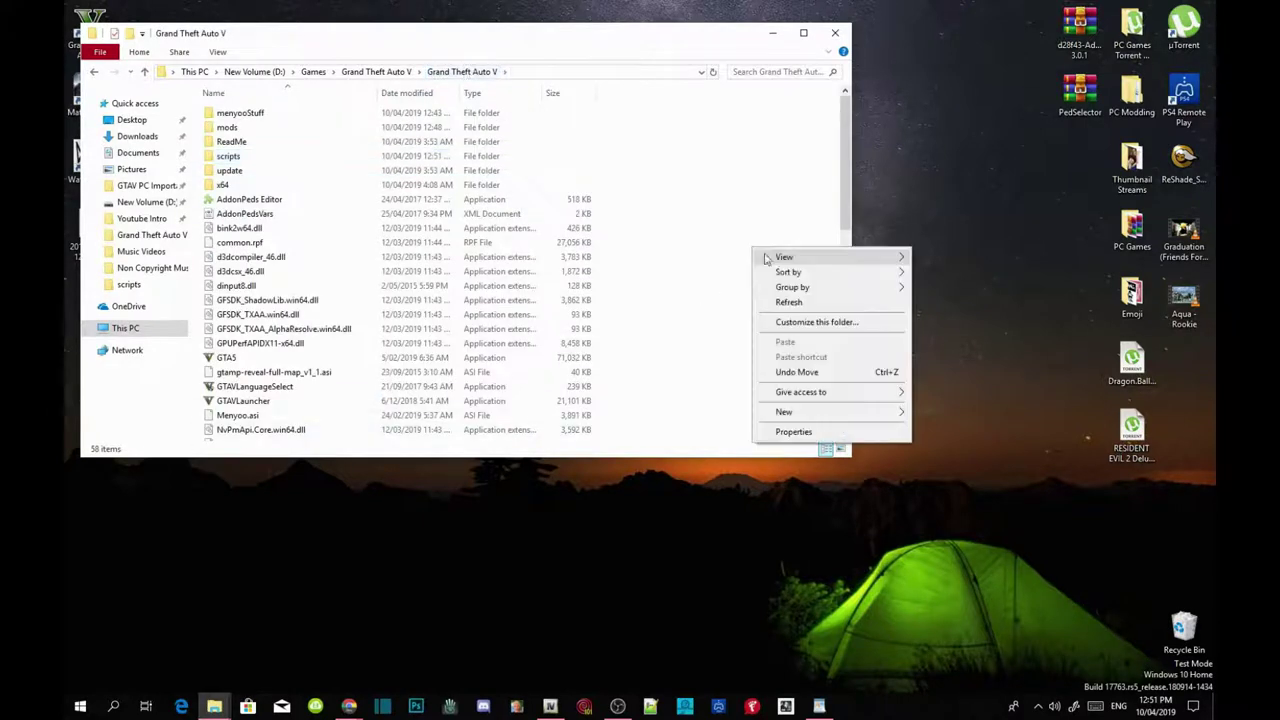
pyautogui.click(788, 302)
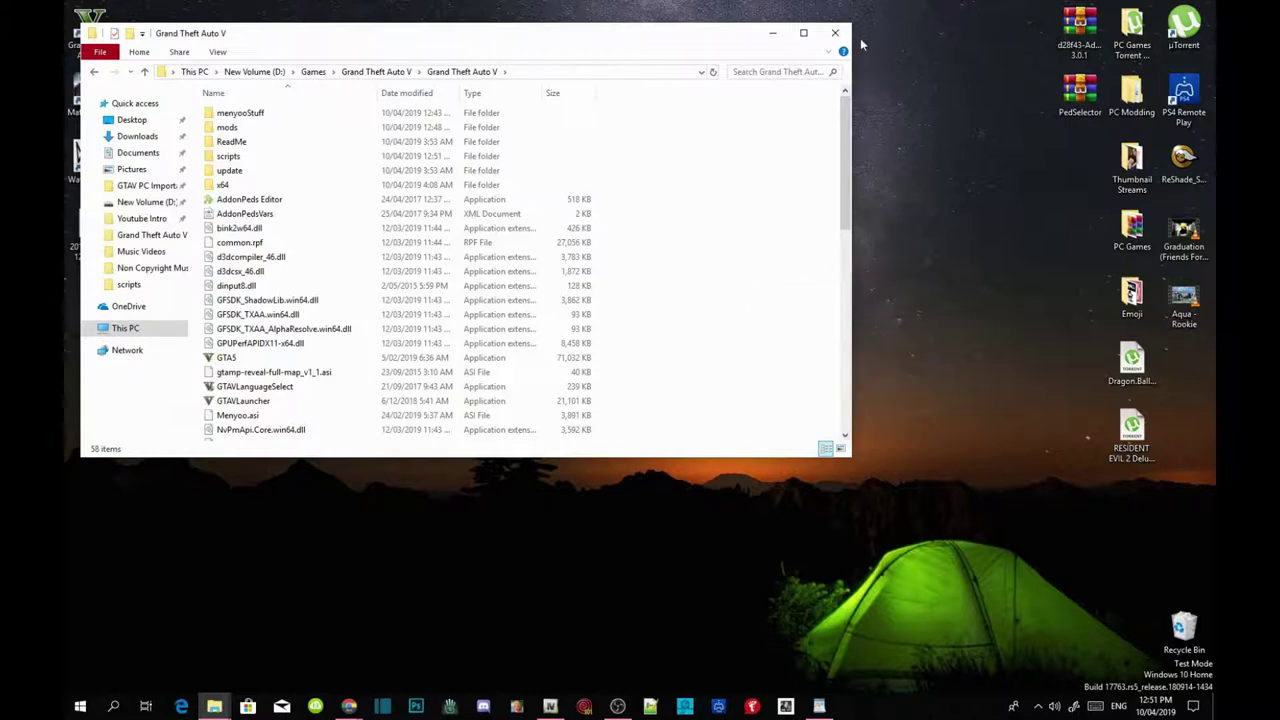
pyautogui.click(830, 34)
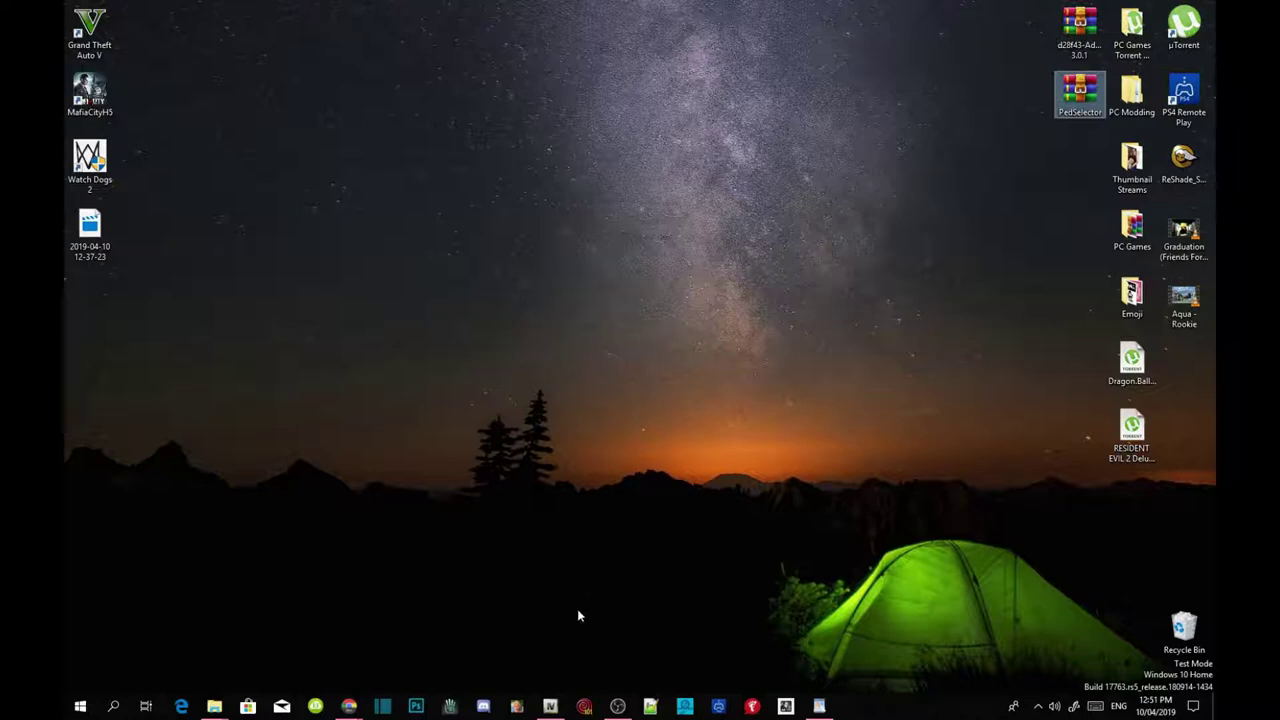
# Switch to OpenIV and enable edit mode for GTA V, accepting the automatic saving of changes.
pyautogui.click(550, 706)
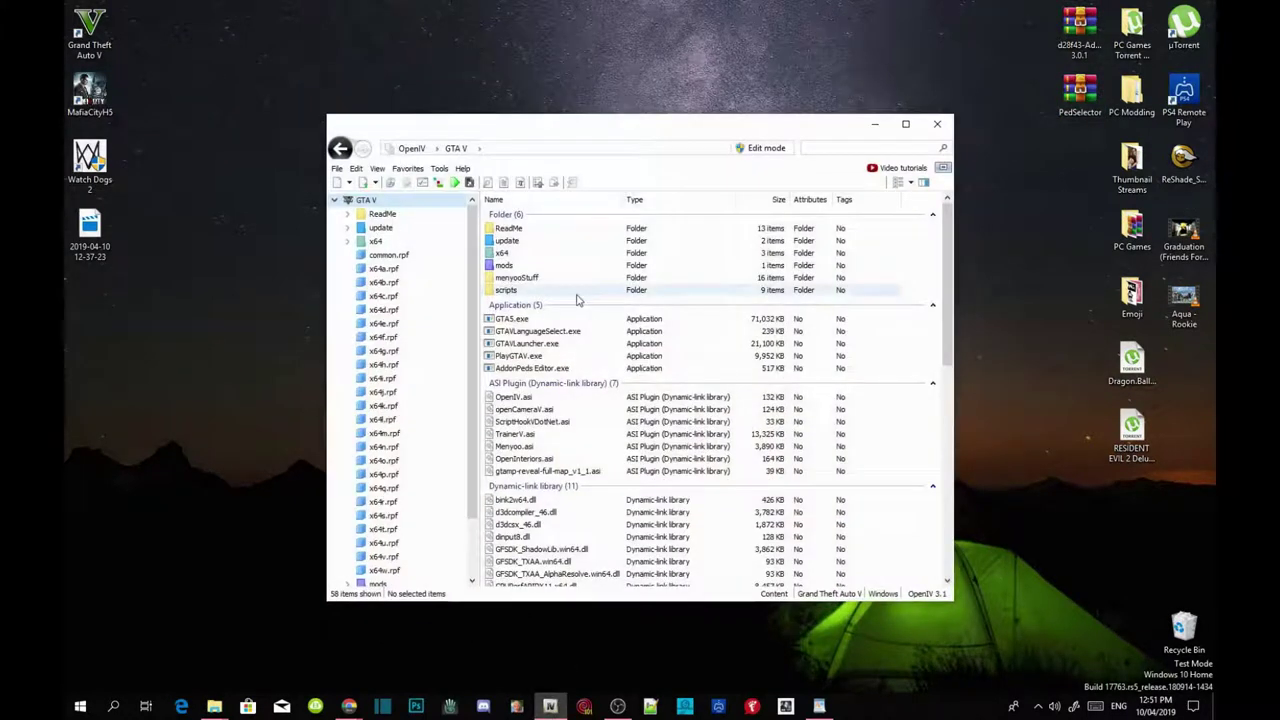
pyautogui.click(767, 149)
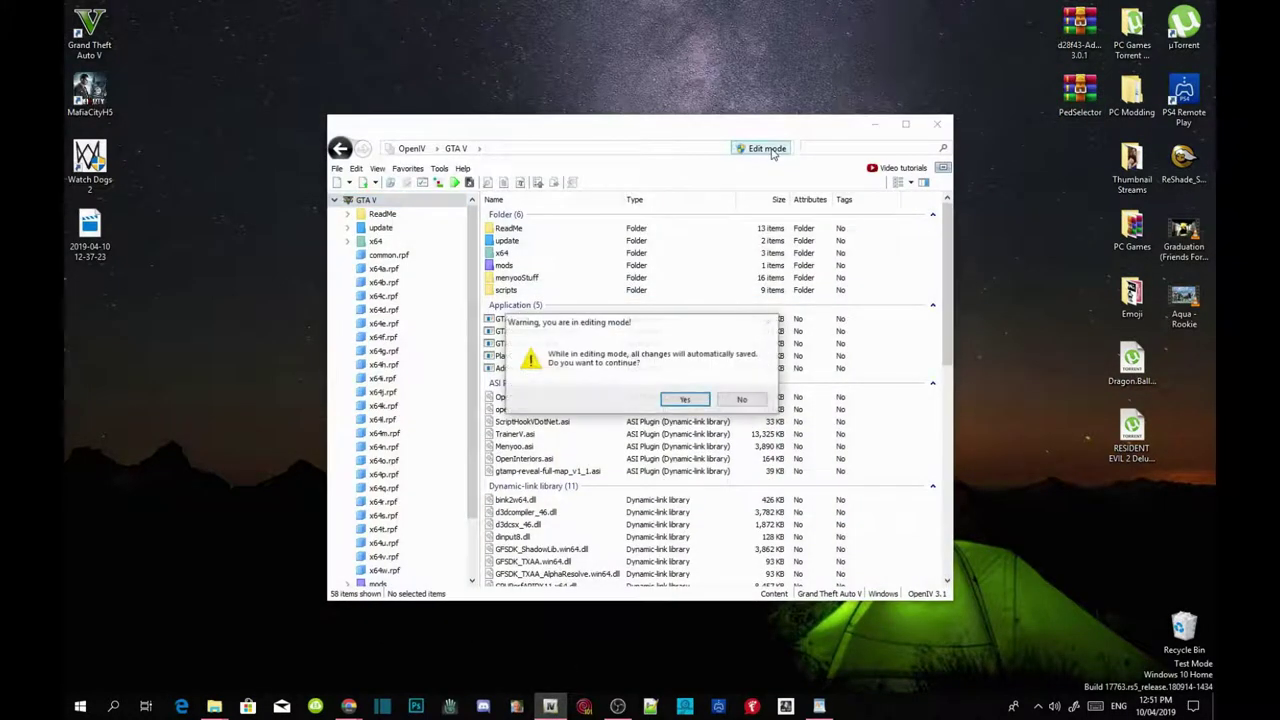
pyautogui.click(685, 399)
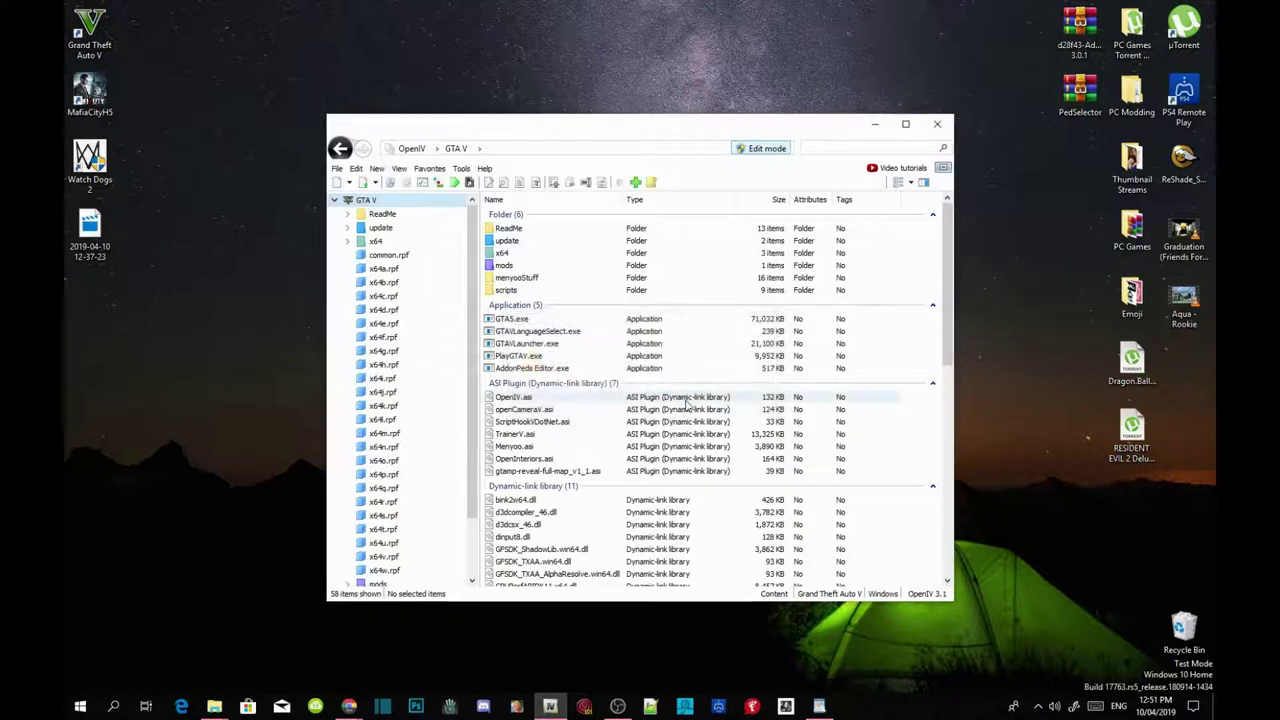
# Open dlclist.xml for editing from mods/update/update.rpf/common/data.
pyautogui.doubleClick(527, 264)
pyautogui.doubleClick(538, 230)
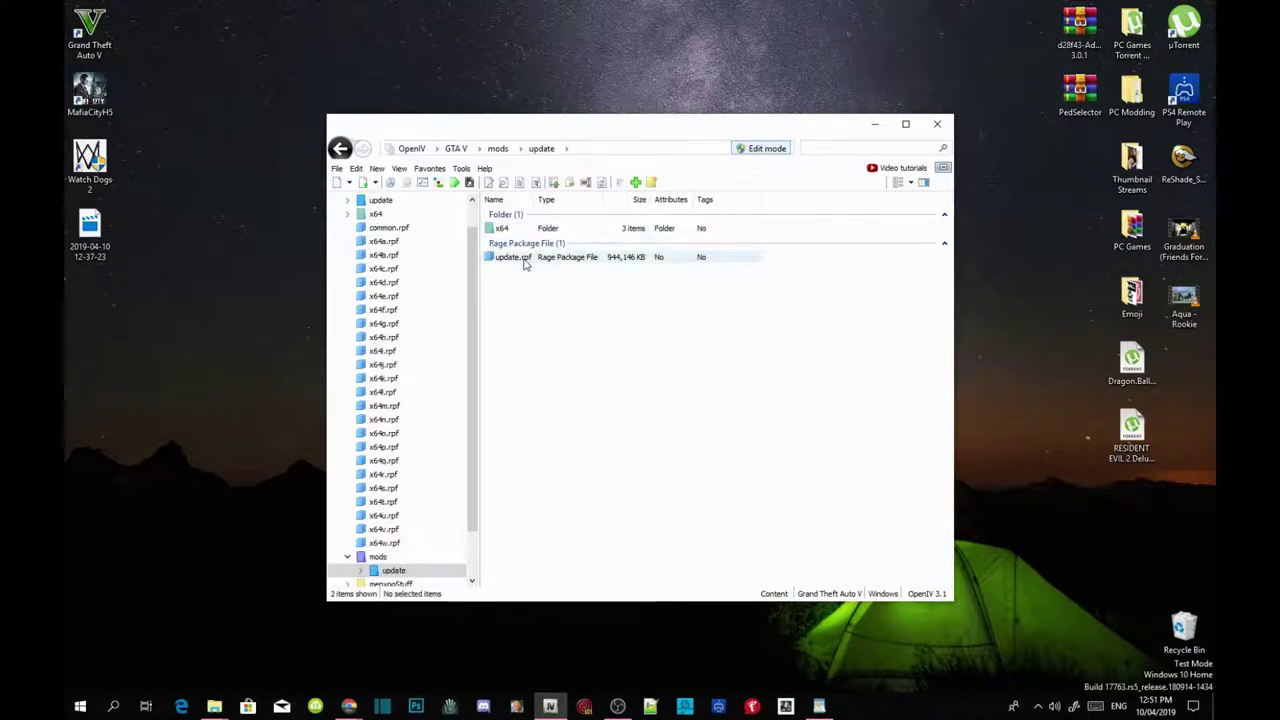
pyautogui.doubleClick(513, 257)
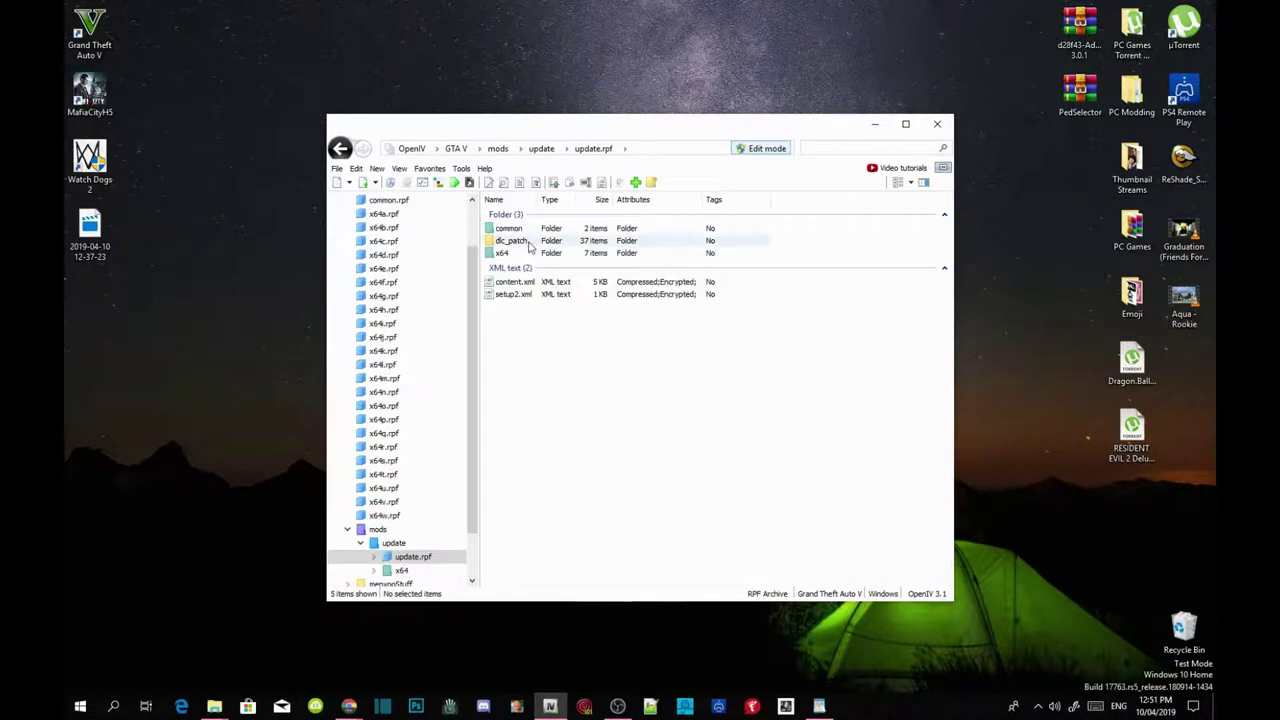
pyautogui.doubleClick(510, 229)
pyautogui.doubleClick(531, 230)
pyautogui.scroll(-5, 530, 235)
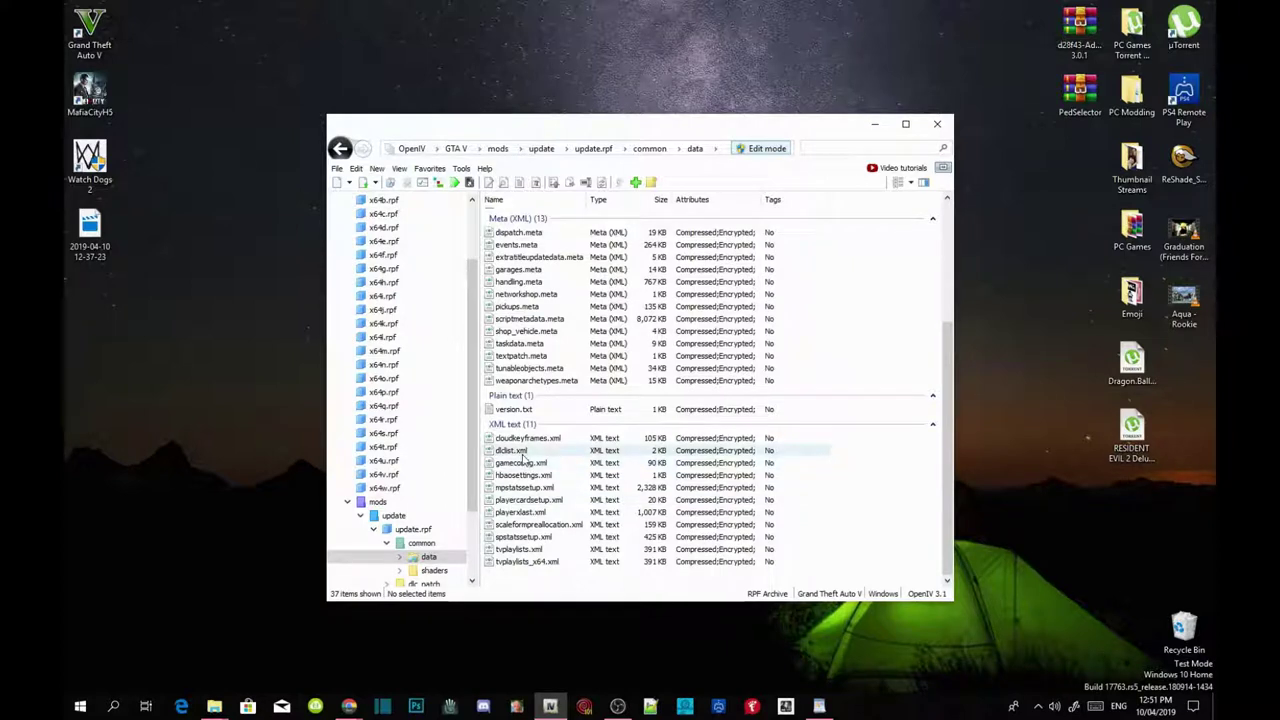
pyautogui.rightClick(527, 453)
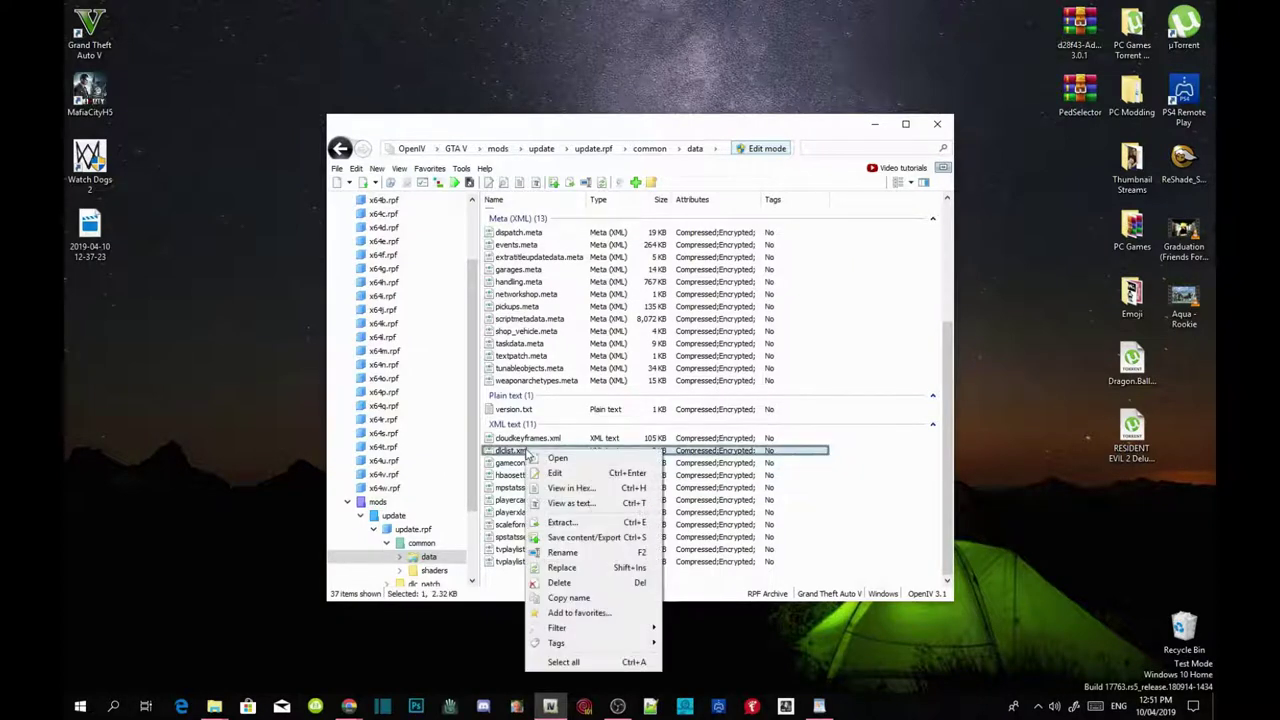
pyautogui.click(549, 467)
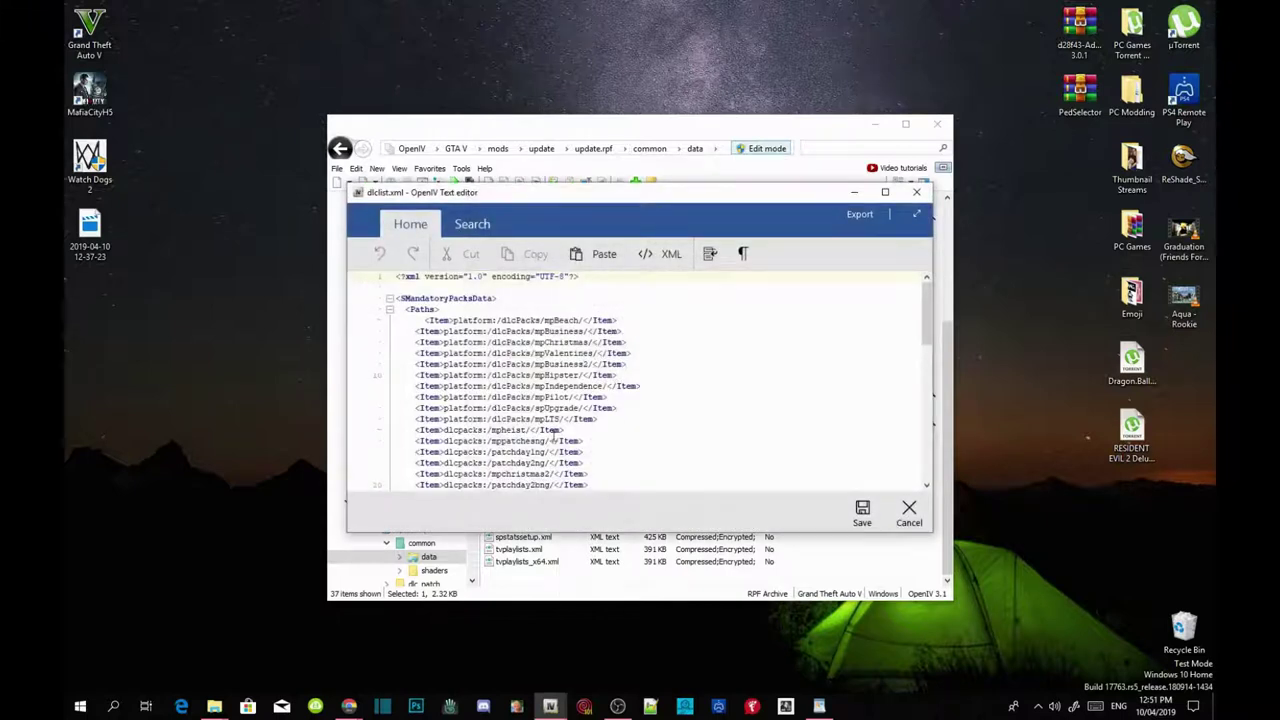
# Add the line <Item>dlcpacks:\addonpeds\</Item> below the mpchristmas2018 entry in dlclist.xml and save the file.
pyautogui.scroll(-10, 571, 402)
pyautogui.scroll(-2, 571, 401)
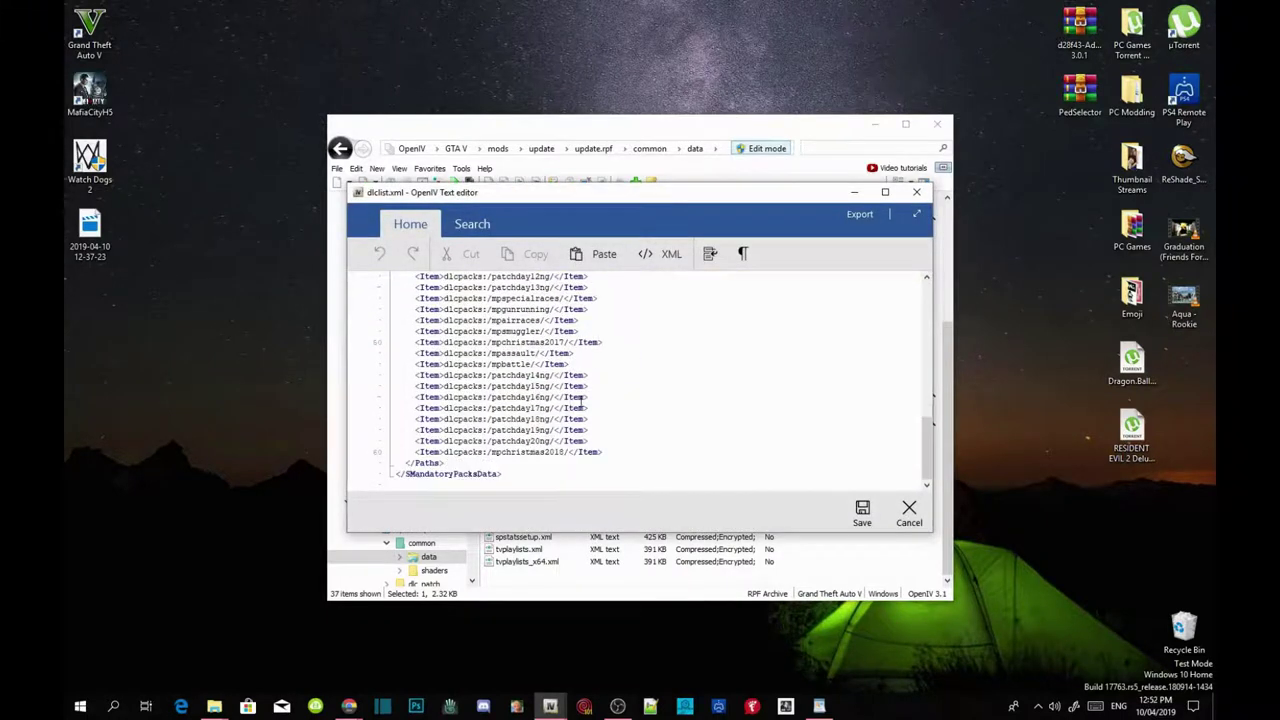
pyautogui.click(645, 452)
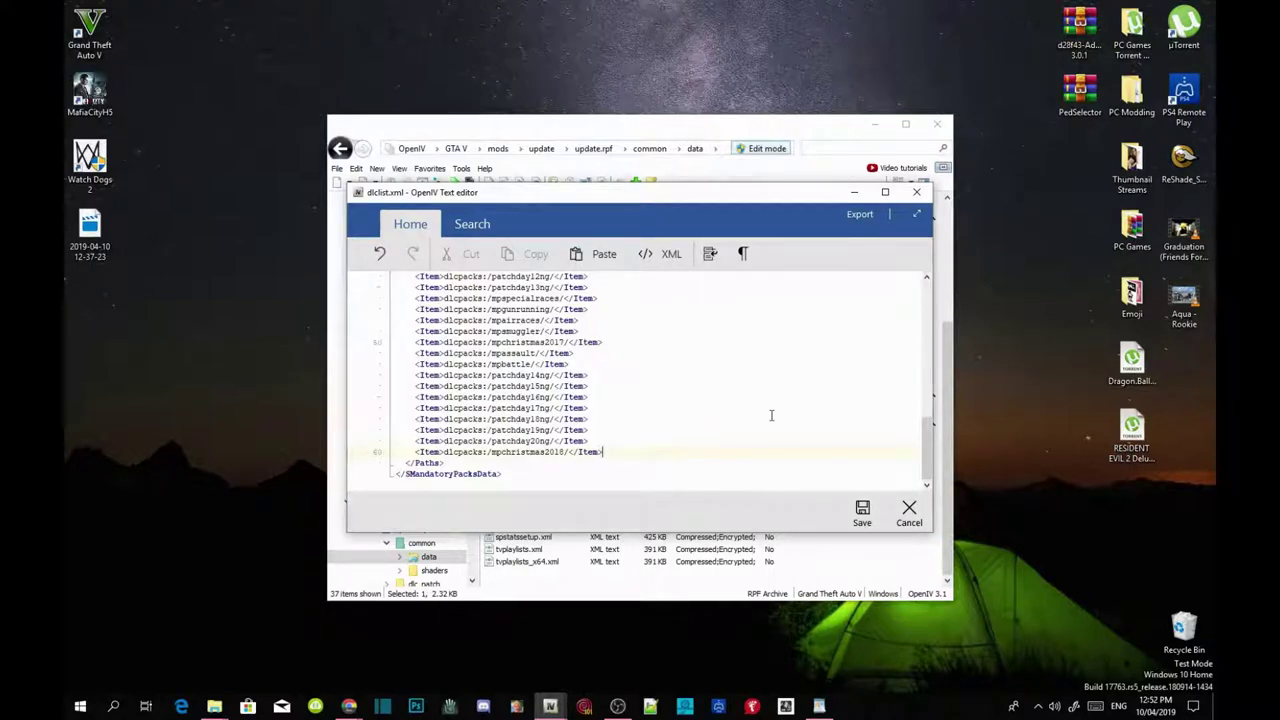
pyautogui.press('Return')
pyautogui.write('<Item>dlcpacks:\\addonpeds\\</Item>')
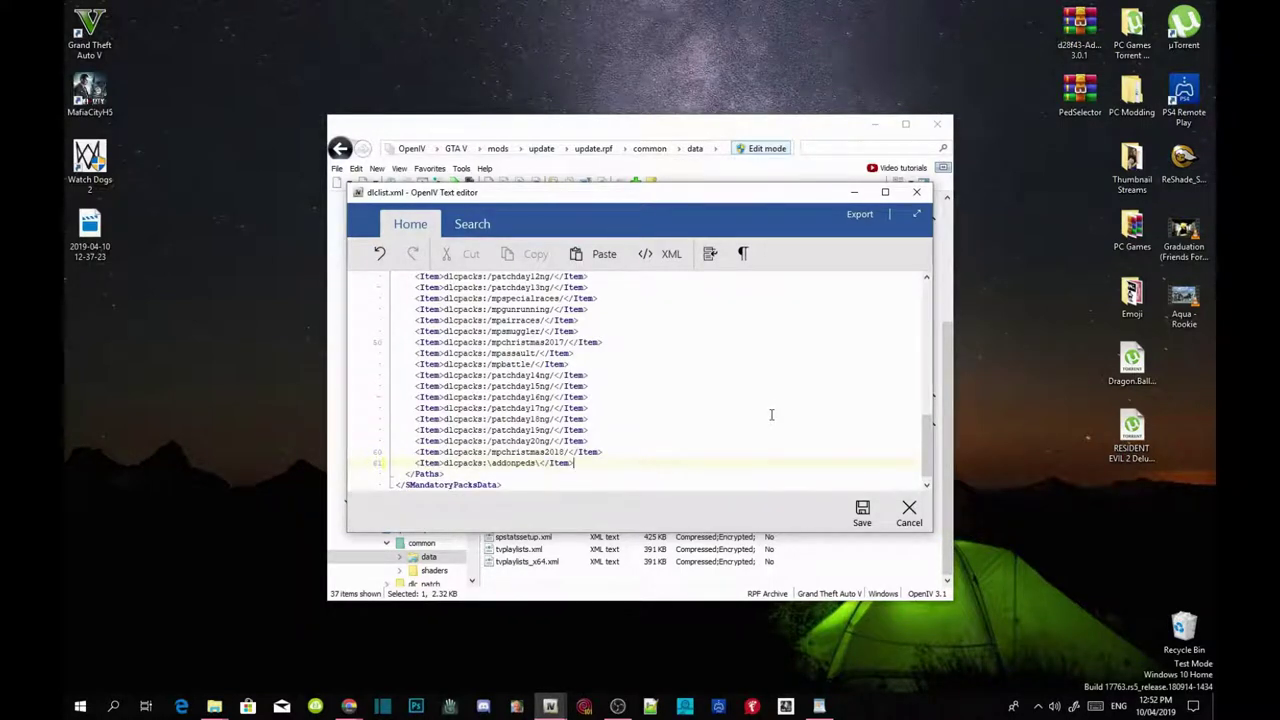
pyautogui.click(862, 512)
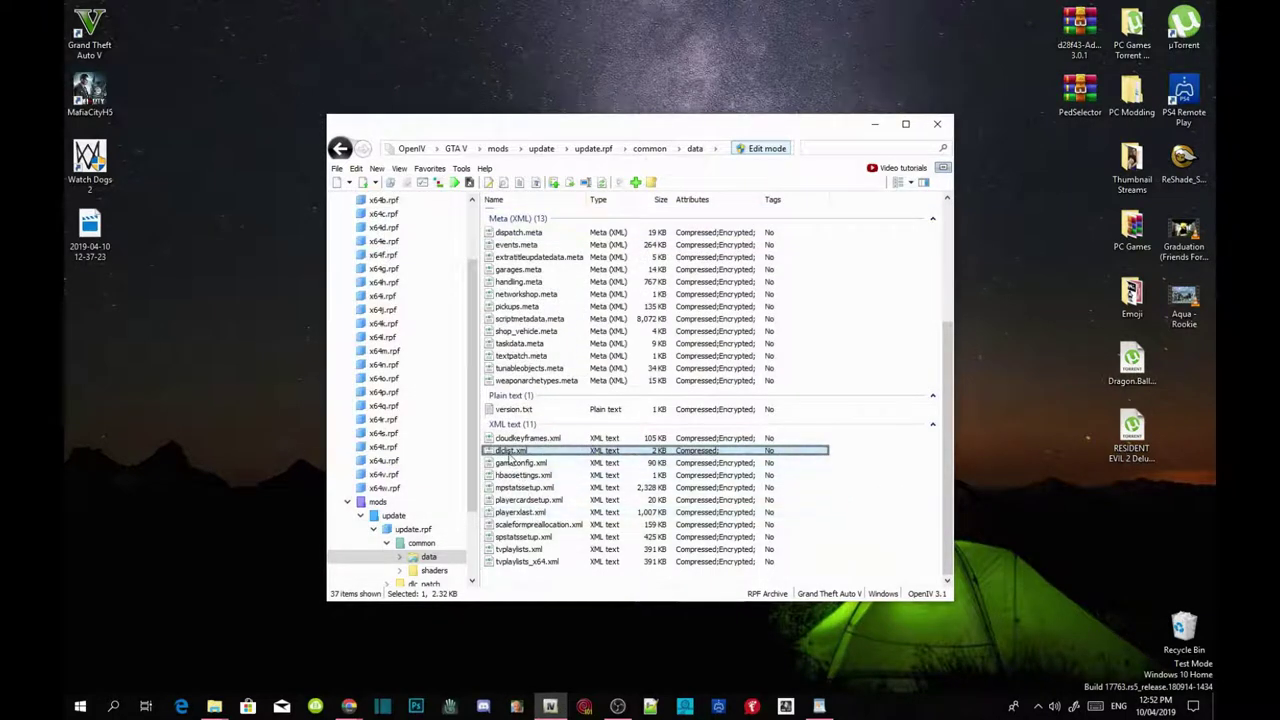
# Reopen dlclist.xml in the text viewer, check the addonpeds entry at the end of the list and close it.
pyautogui.doubleClick(509, 452)
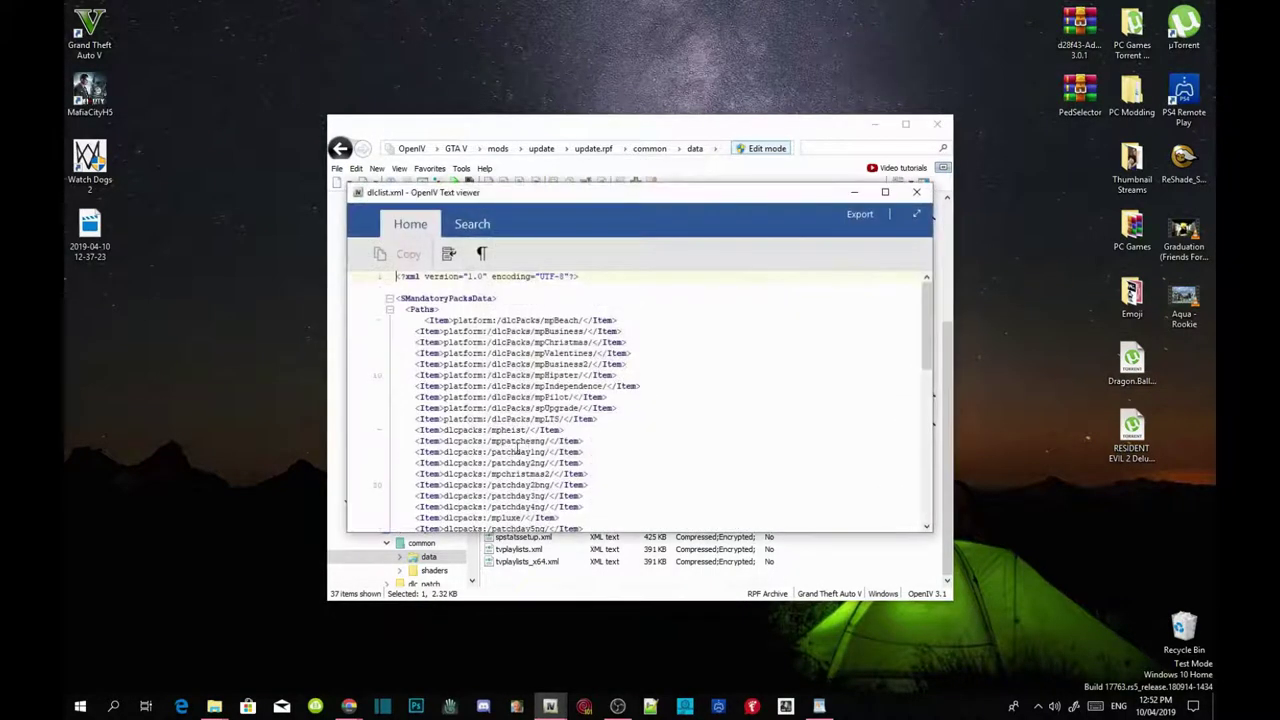
pyautogui.scroll(-12, 638, 399)
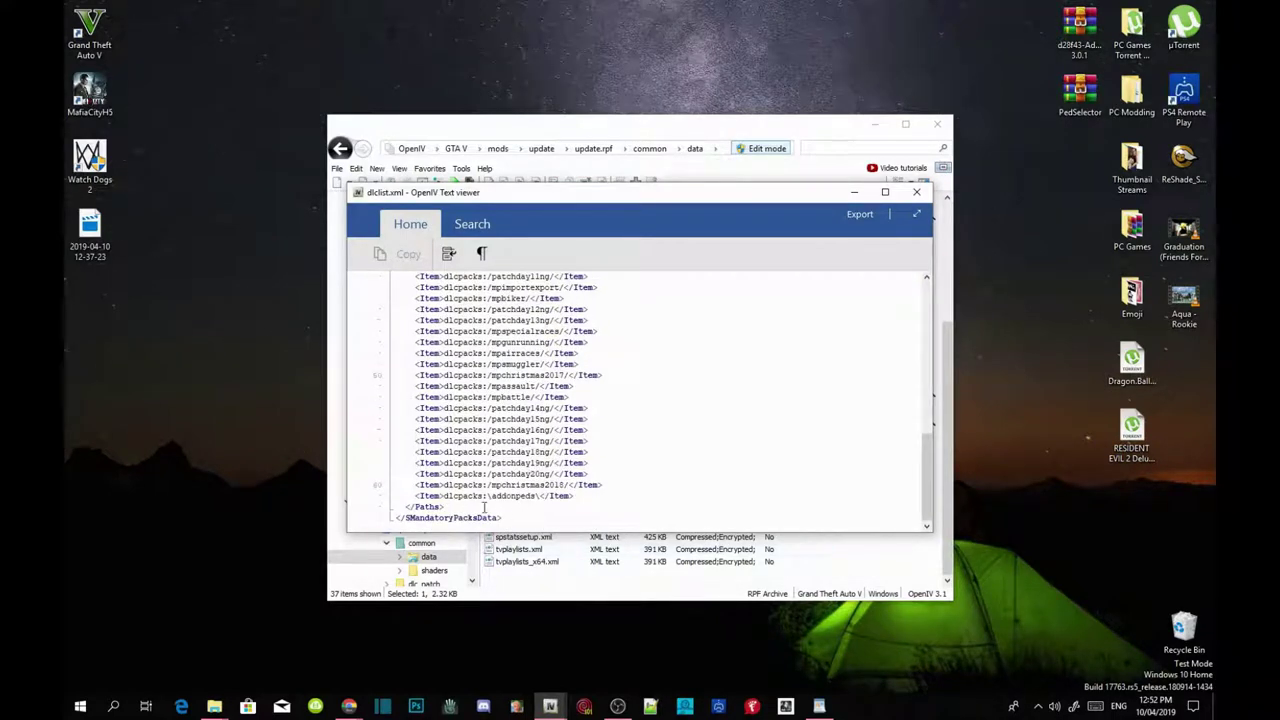
pyautogui.click(921, 192)
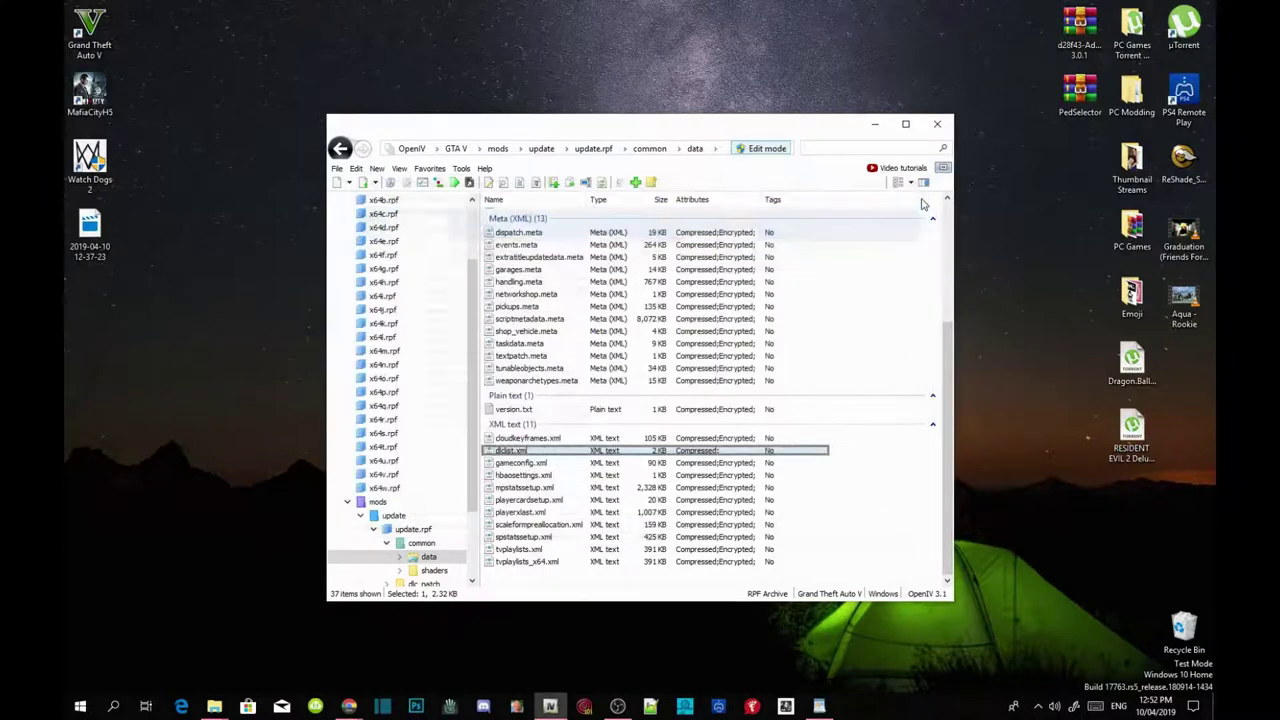
# Turn off edit mode, return to the GTA V root folder and close OpenIV.
pyautogui.click(768, 150)
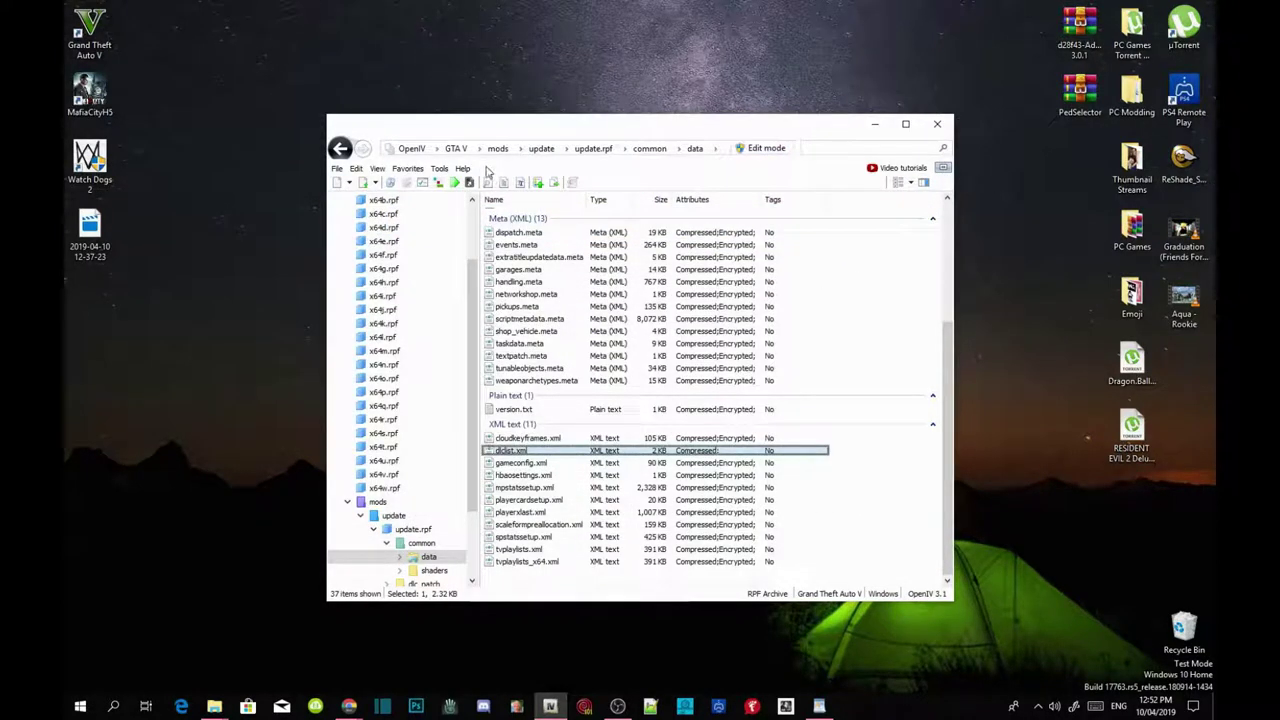
pyautogui.click(456, 148)
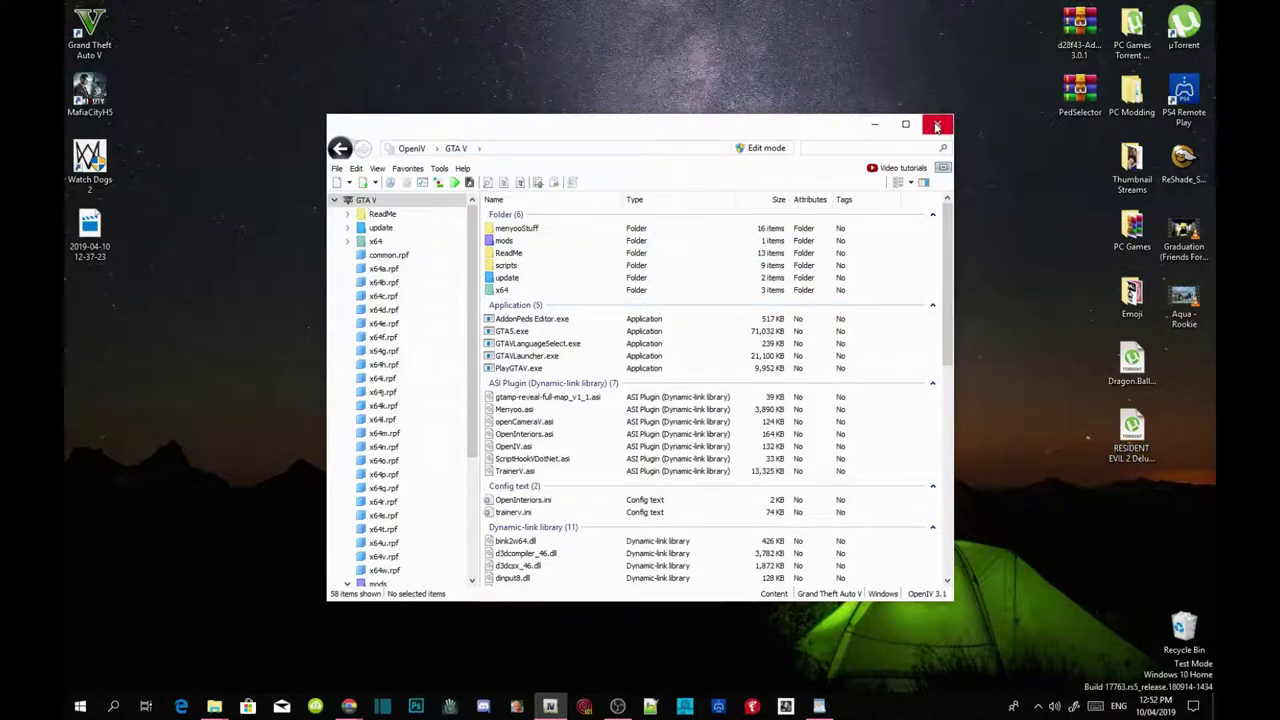
pyautogui.click(937, 124)
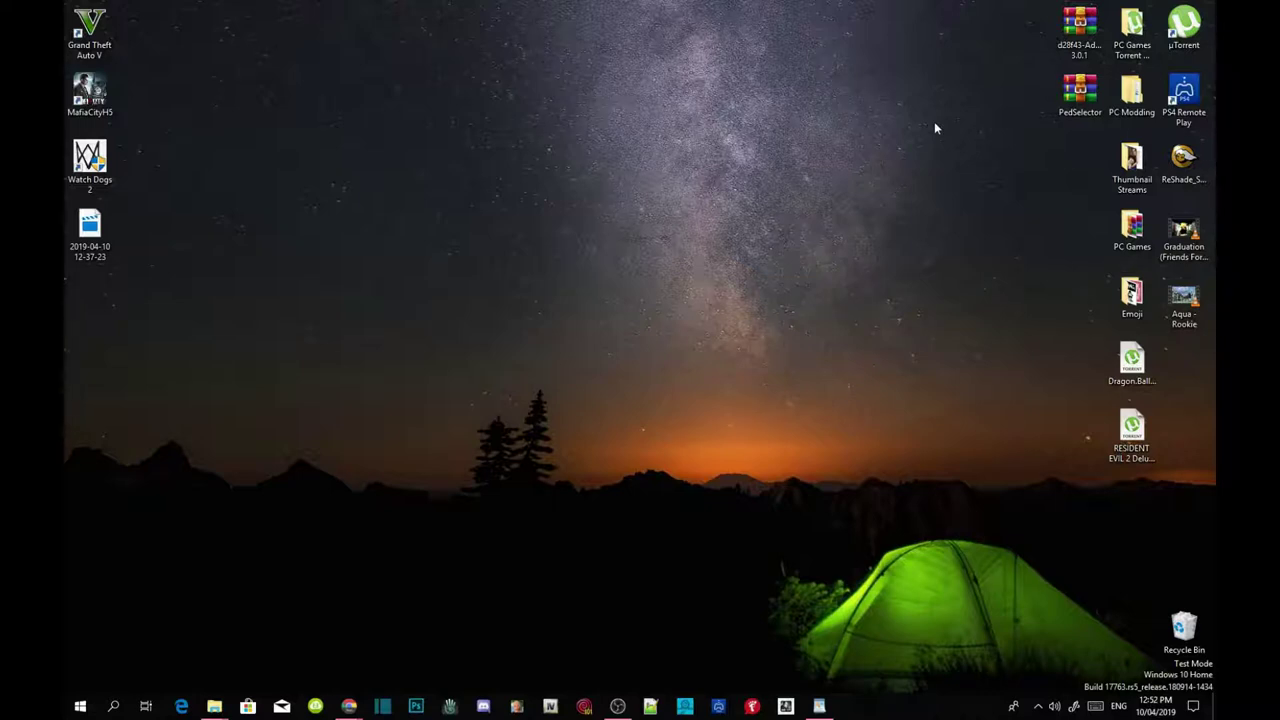
pyautogui.rightClick(934, 136)
pyautogui.click(884, 182)
pyautogui.rightClick(549, 125)
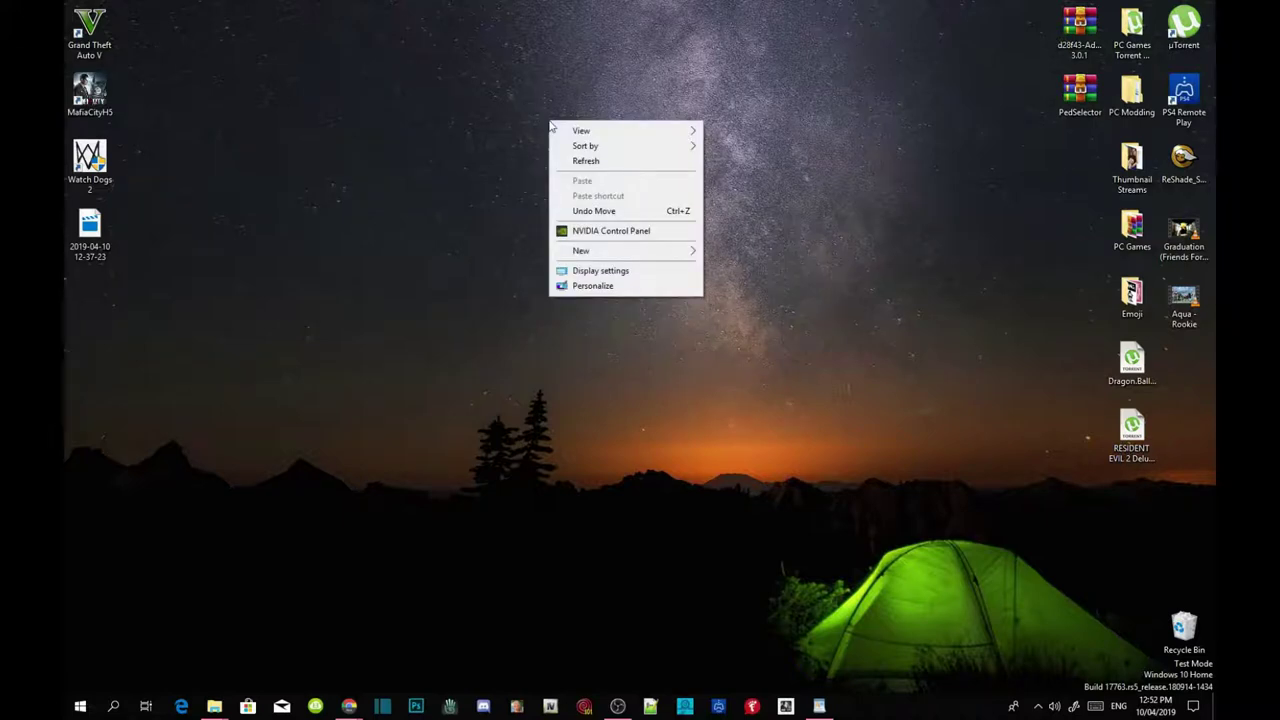
pyautogui.click(608, 161)
pyautogui.rightClick(533, 160)
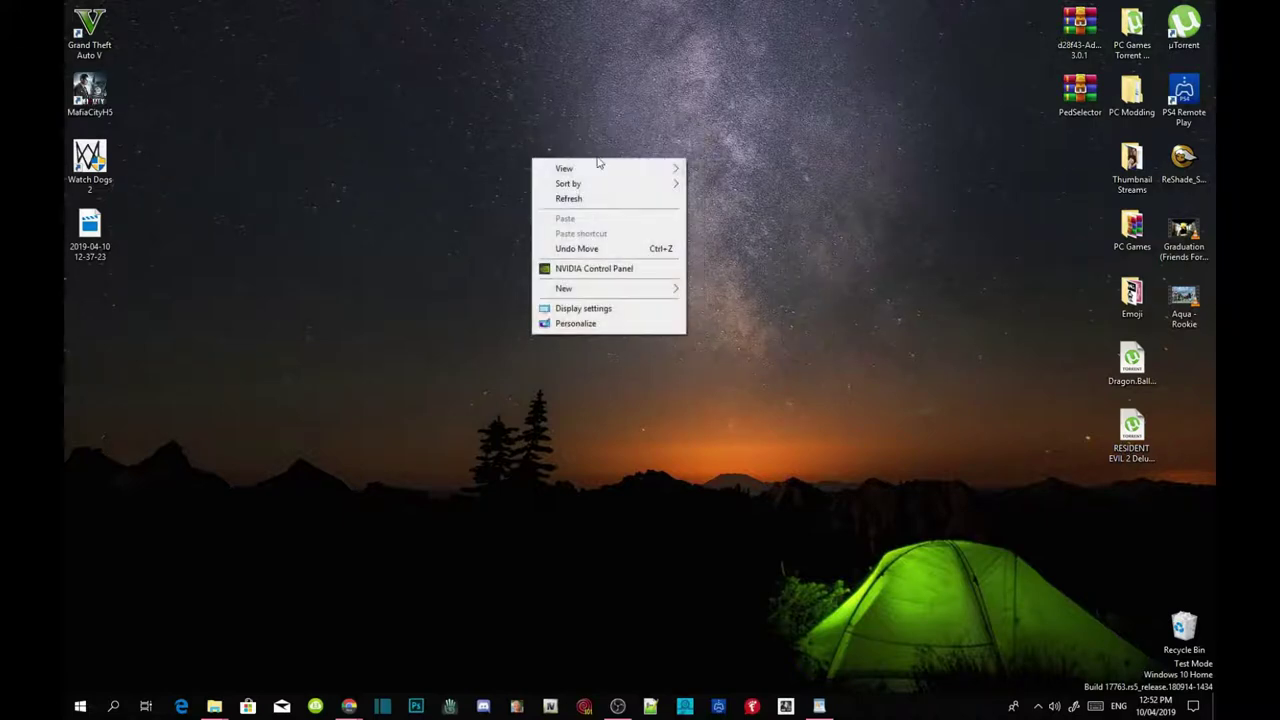
pyautogui.click(583, 198)
pyautogui.rightClick(538, 164)
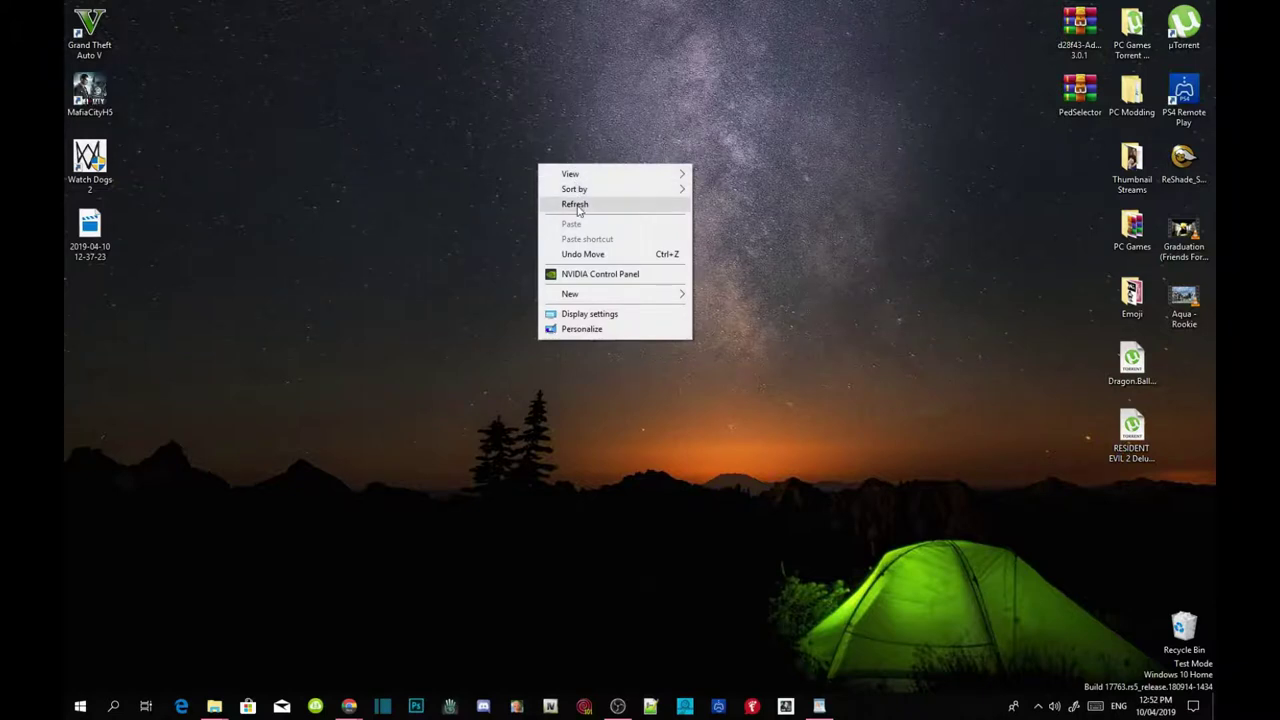
pyautogui.click(577, 206)
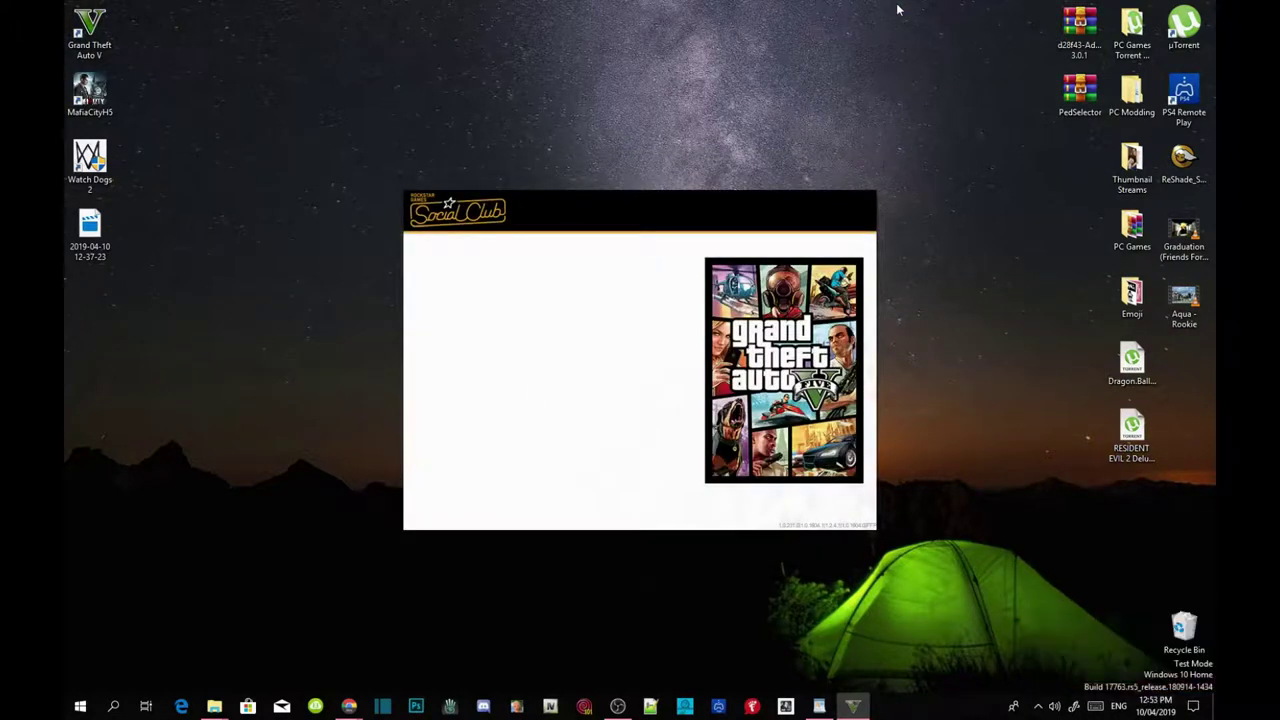
# Switch to the YouTube comments page in Chrome and give the newest comment a like and a heart.
pyautogui.click(349, 706)
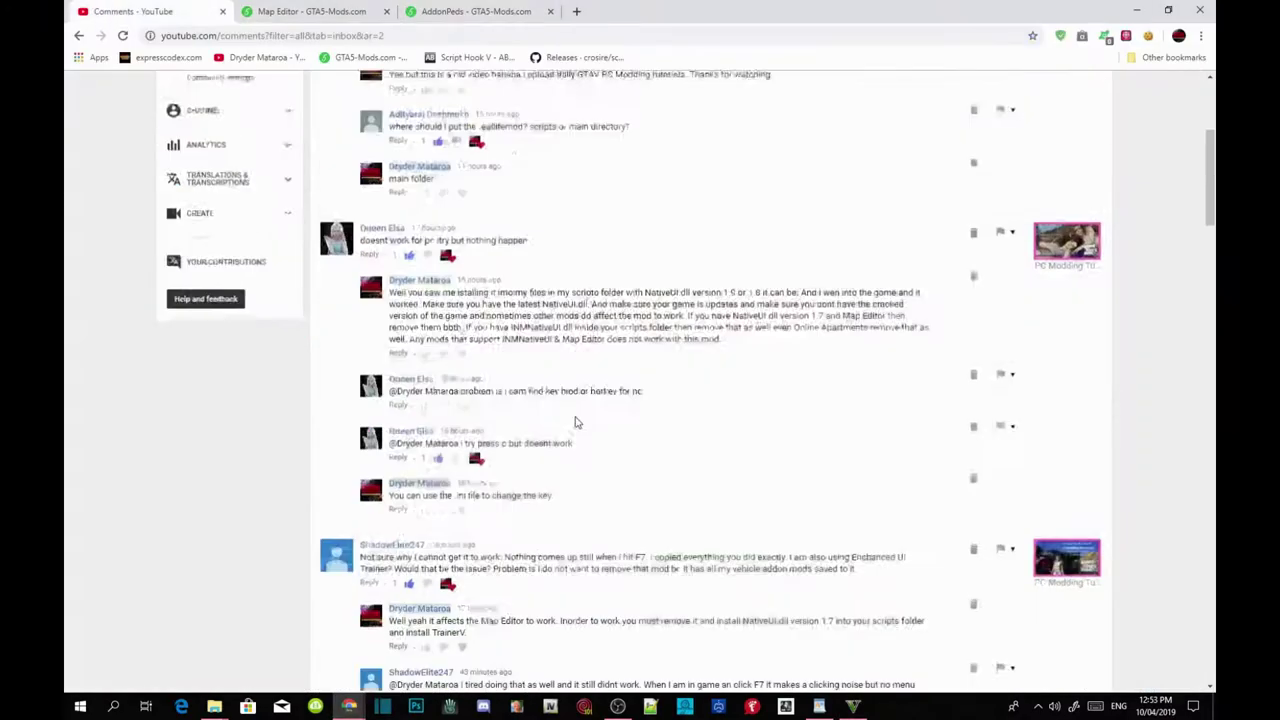
pyautogui.scroll(-1, 548, 421)
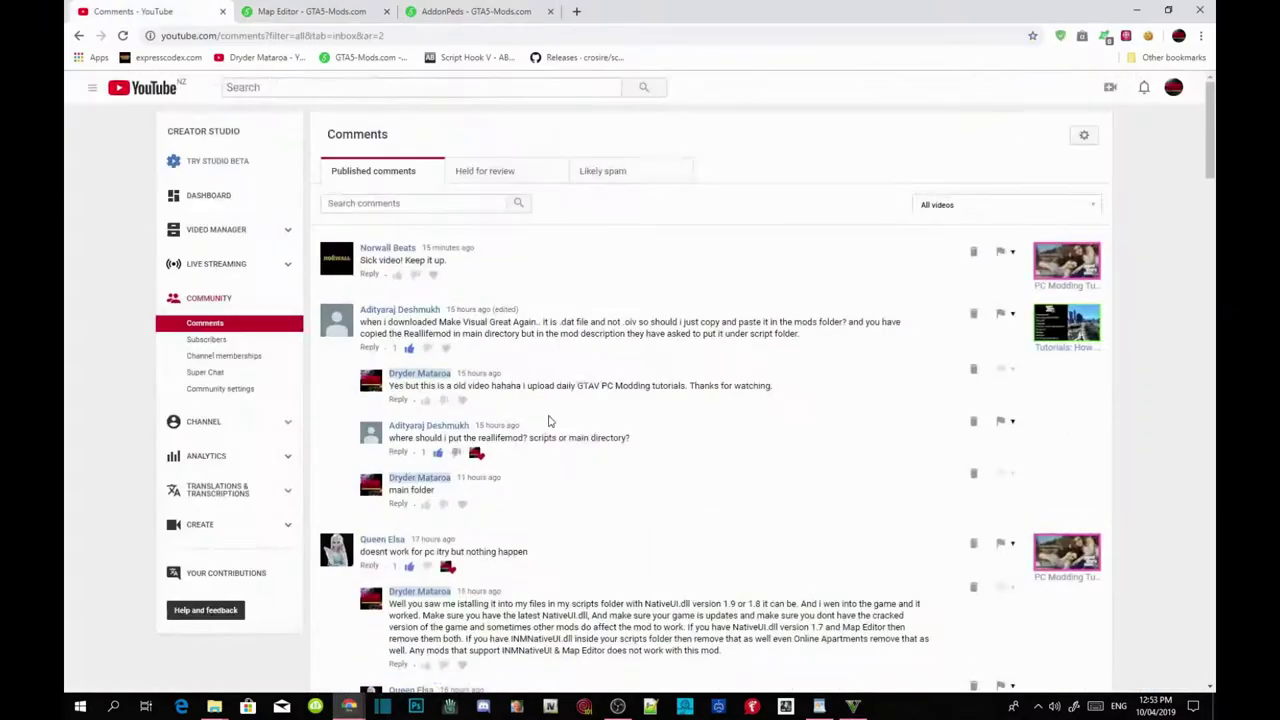
pyautogui.click(397, 274)
pyautogui.click(447, 275)
# Reply to the newest comment with "Thank you for the support and watching".
pyautogui.click(369, 274)
pyautogui.write('Thank you for the support and wal')
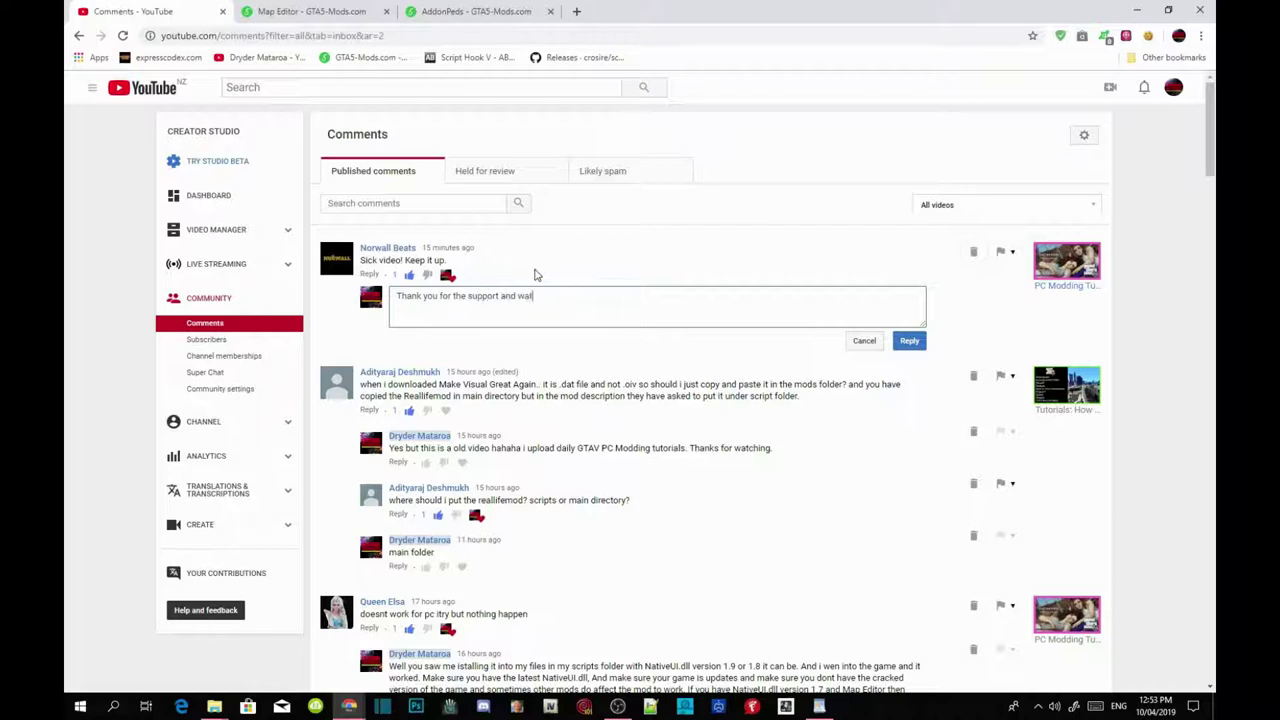
pyautogui.press('BackSpace')
pyautogui.write('tching')
pyautogui.click(917, 342)
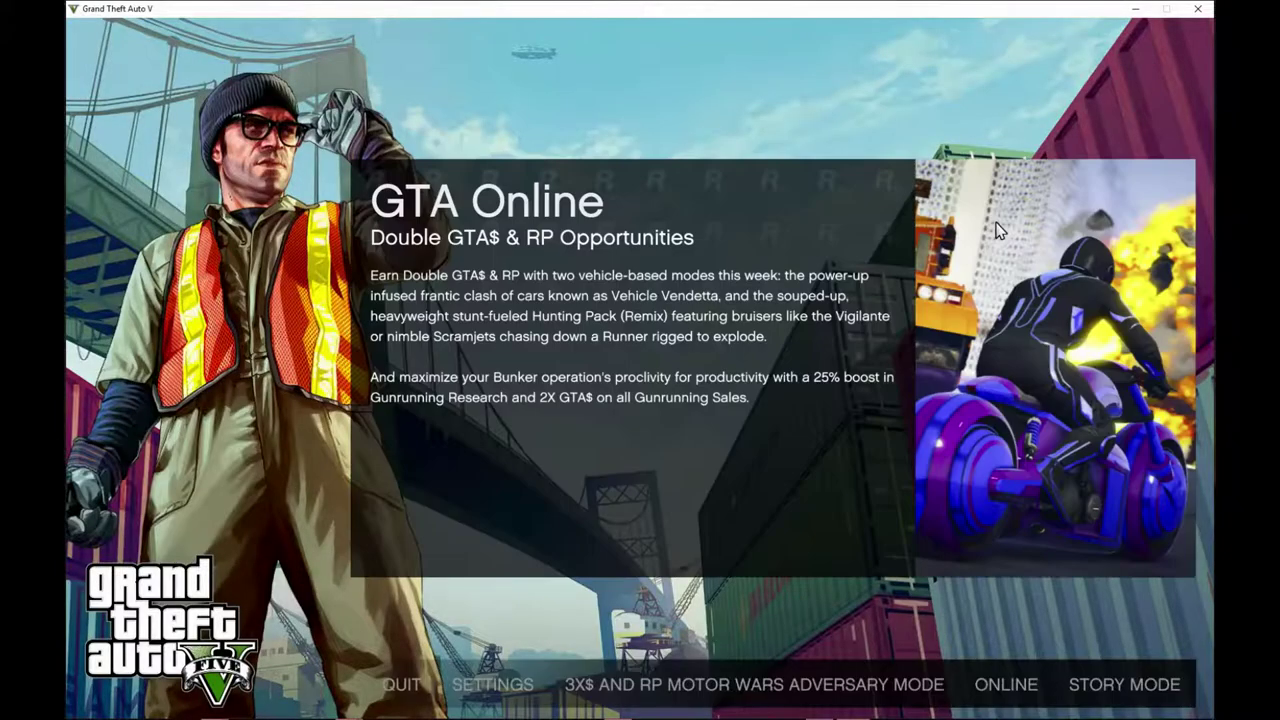
# Start story mode in Grand Theft Auto V and walk the character across the driveway toward the wall beside the gate.
pyautogui.press('Return')
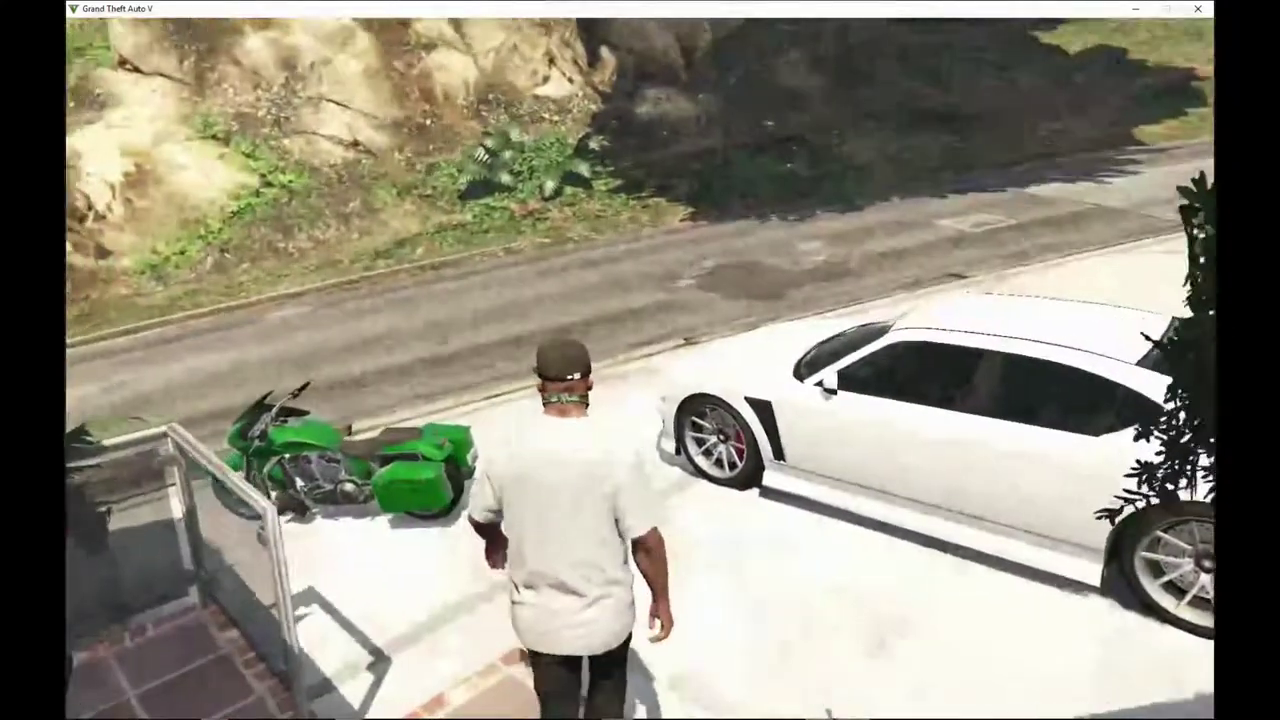
pyautogui.press('w')
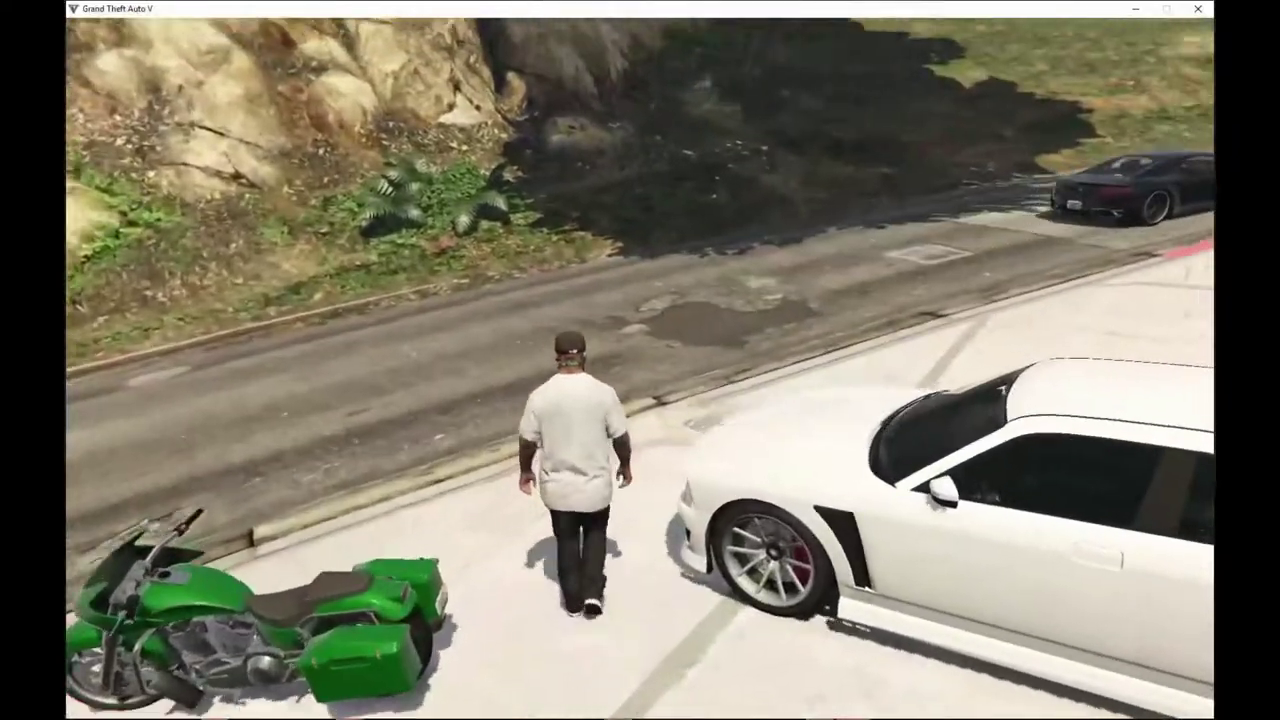
pyautogui.press('w')
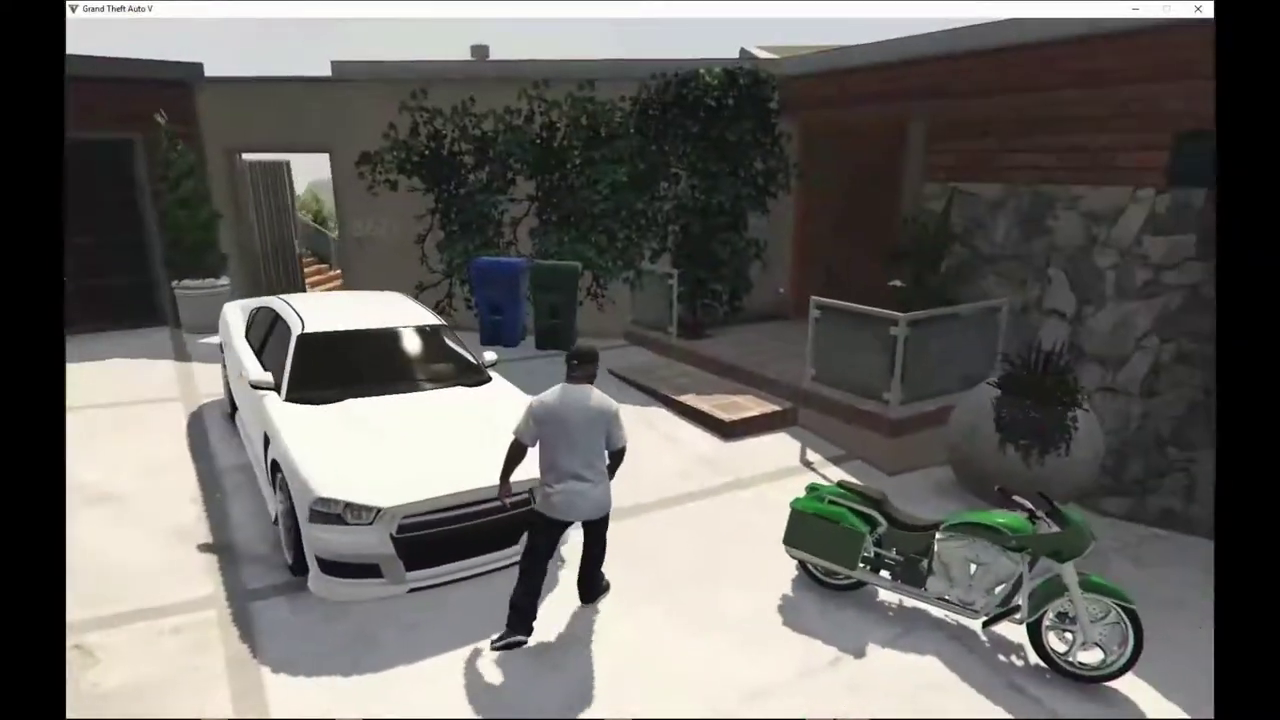
pyautogui.press('w')
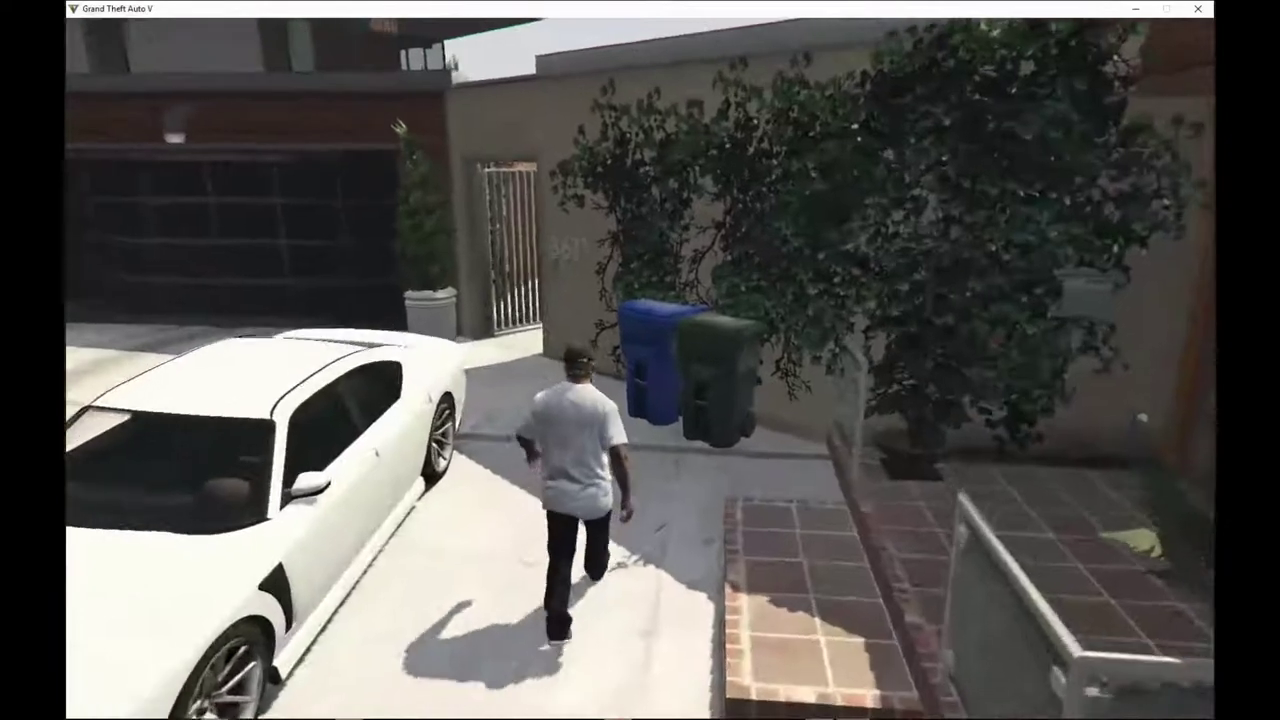
pyautogui.press('w')
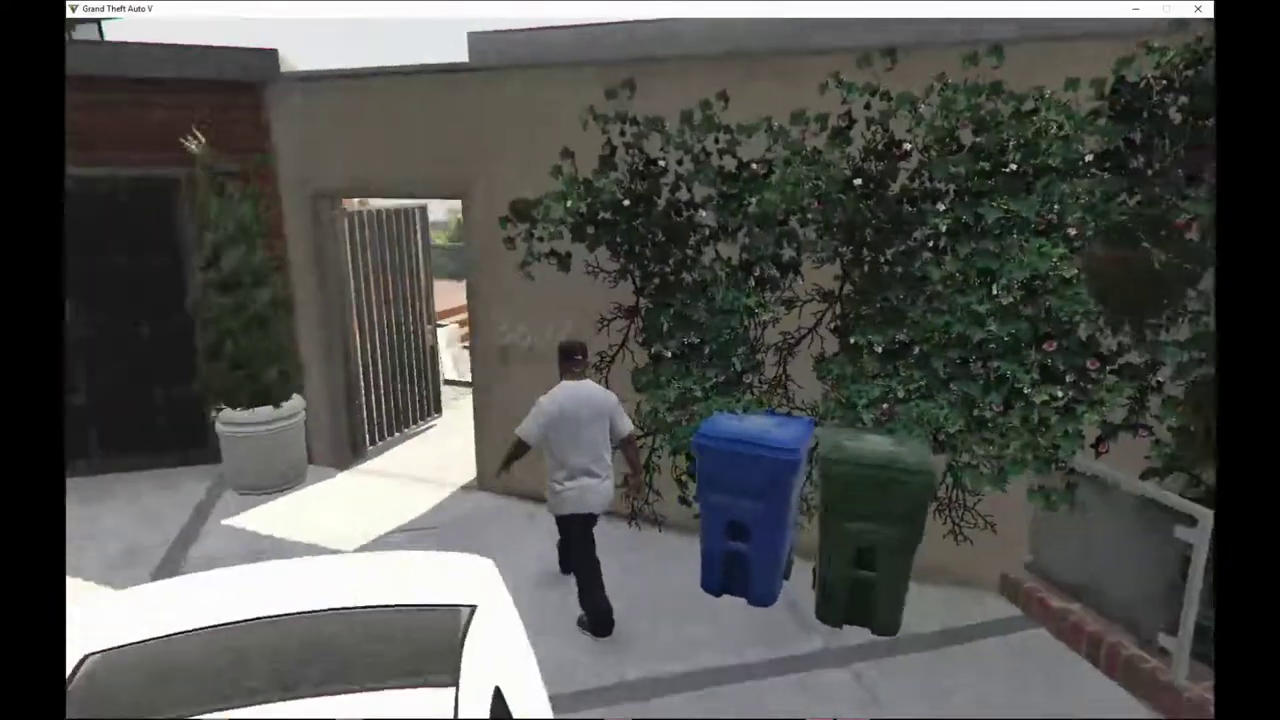
# Turn the character around by the wall, then open the in-game Map Editor menu as a test and close it.
pyautogui.press('s')
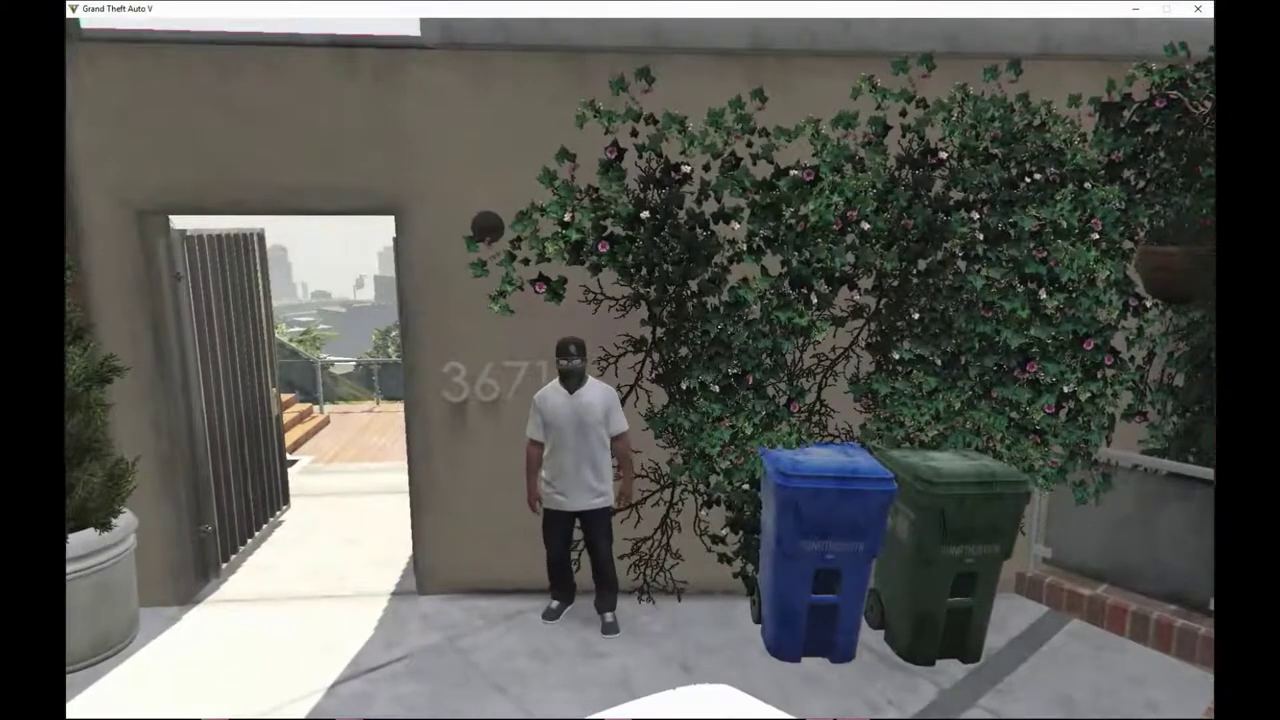
pyautogui.press('F7')
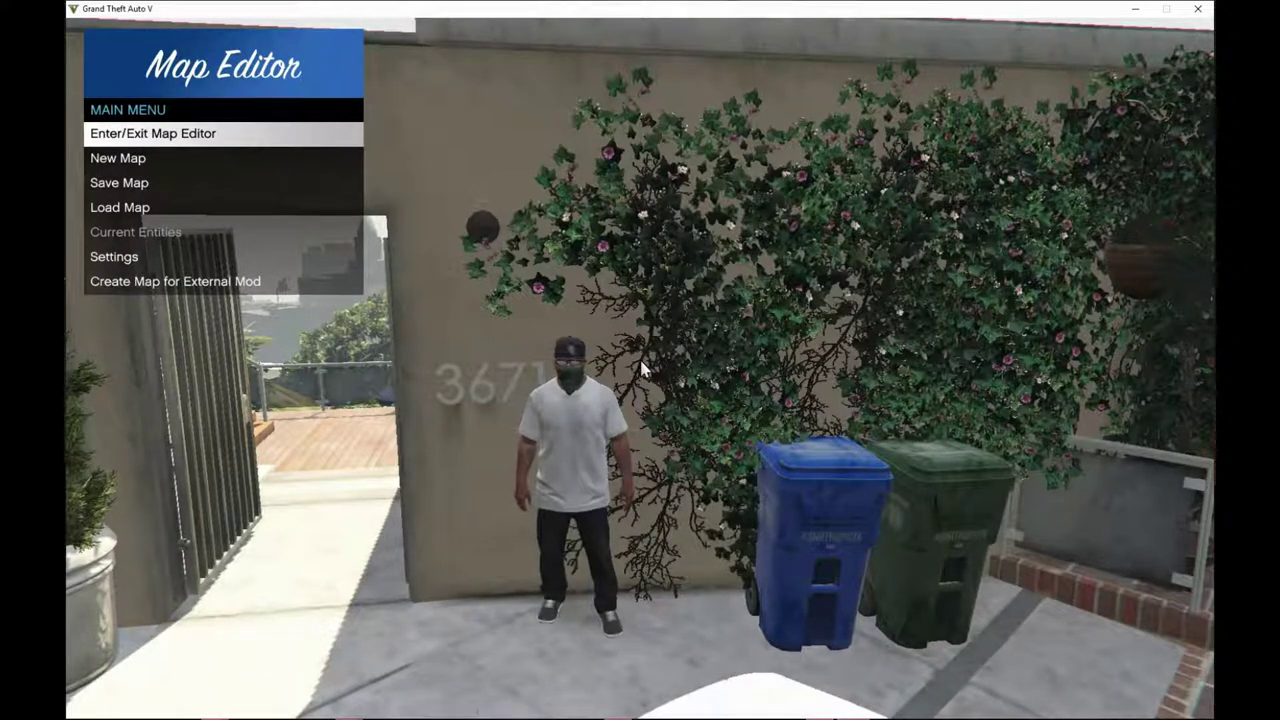
pyautogui.press('F7')
# Walk the character through the open gate and across the wooden deck toward the railing.
pyautogui.press('w')
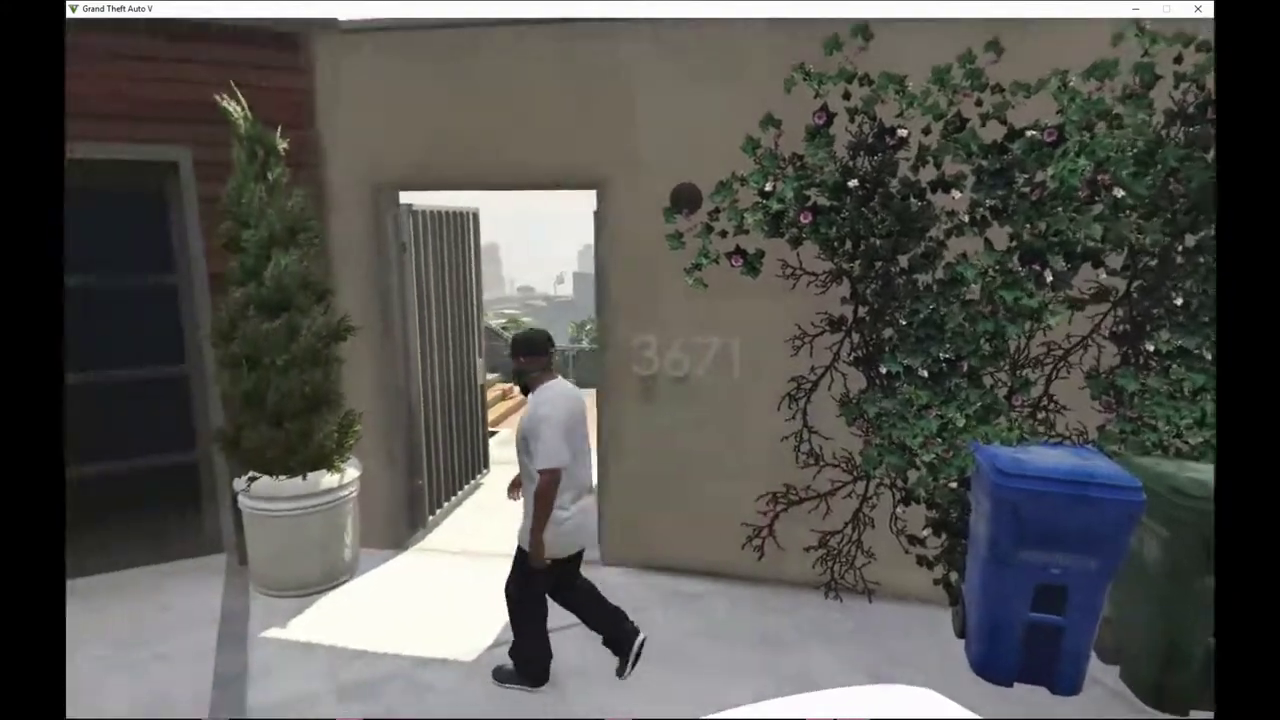
pyautogui.press('w')
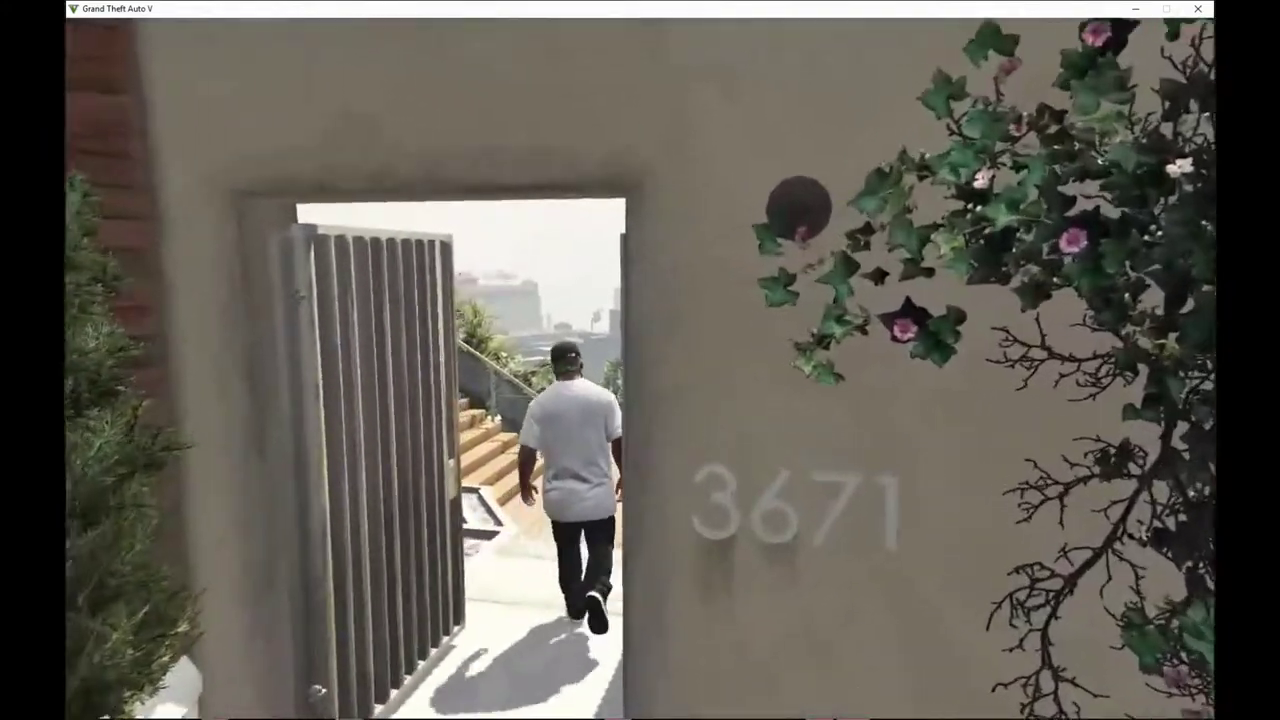
pyautogui.press('w')
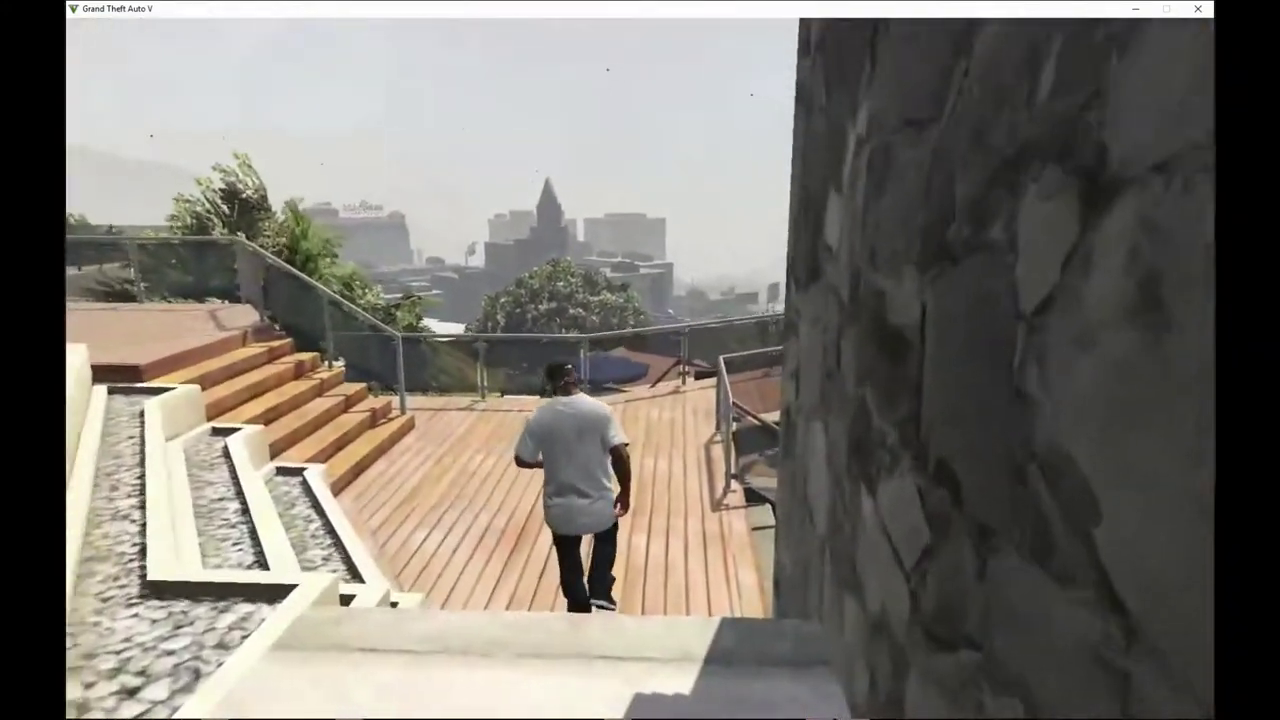
pyautogui.press('w')
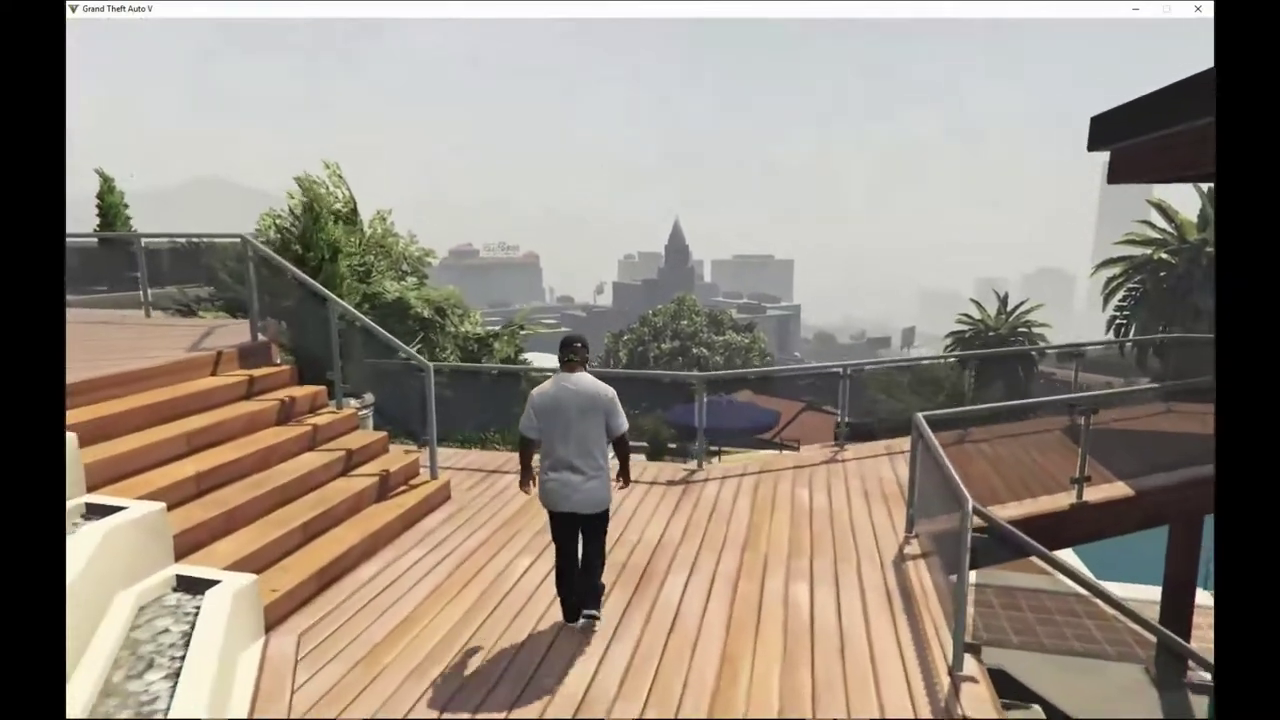
pyautogui.press('w')
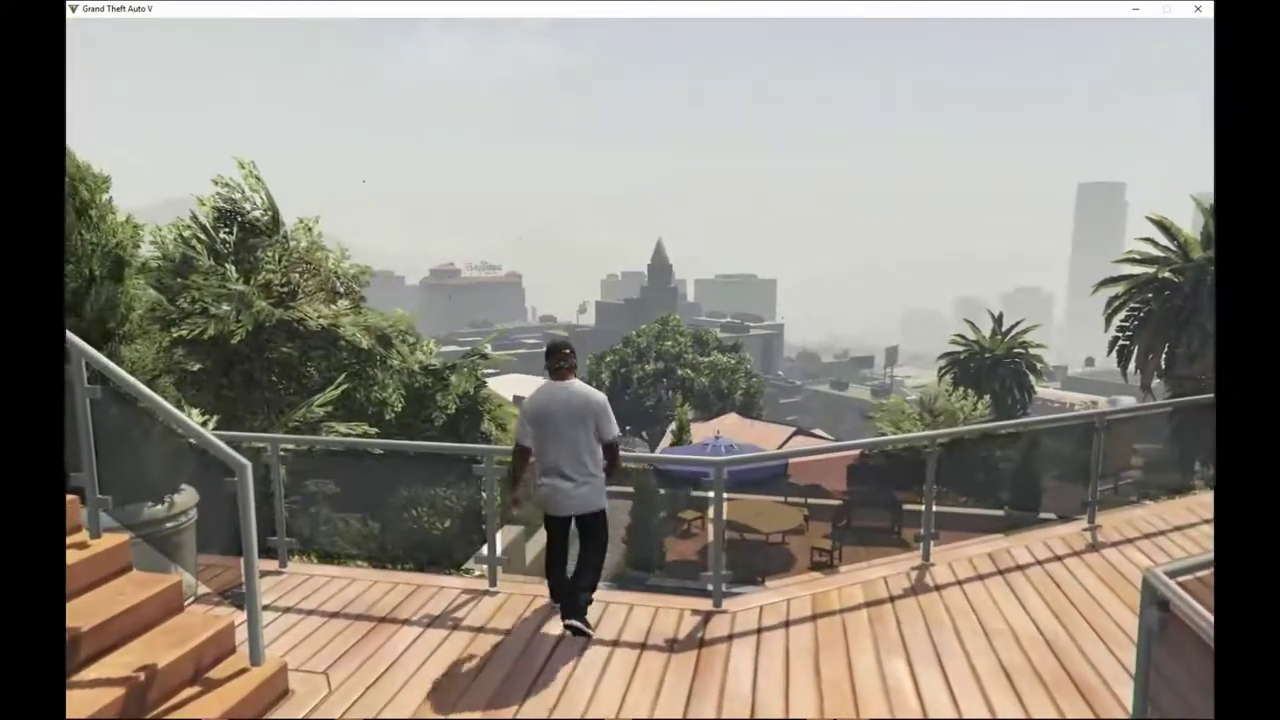
# Turn the character to face the camera on the deck and open the in-game Map Editor menu.
pyautogui.press('s')
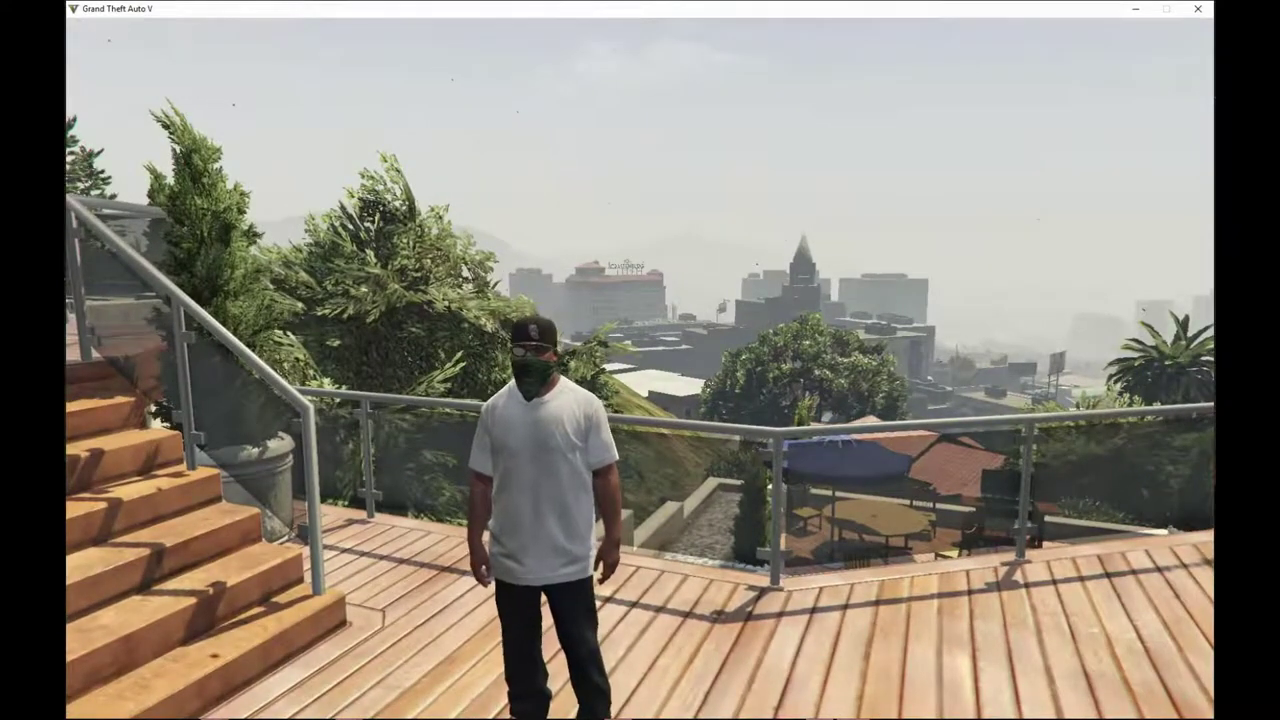
pyautogui.press('F7')
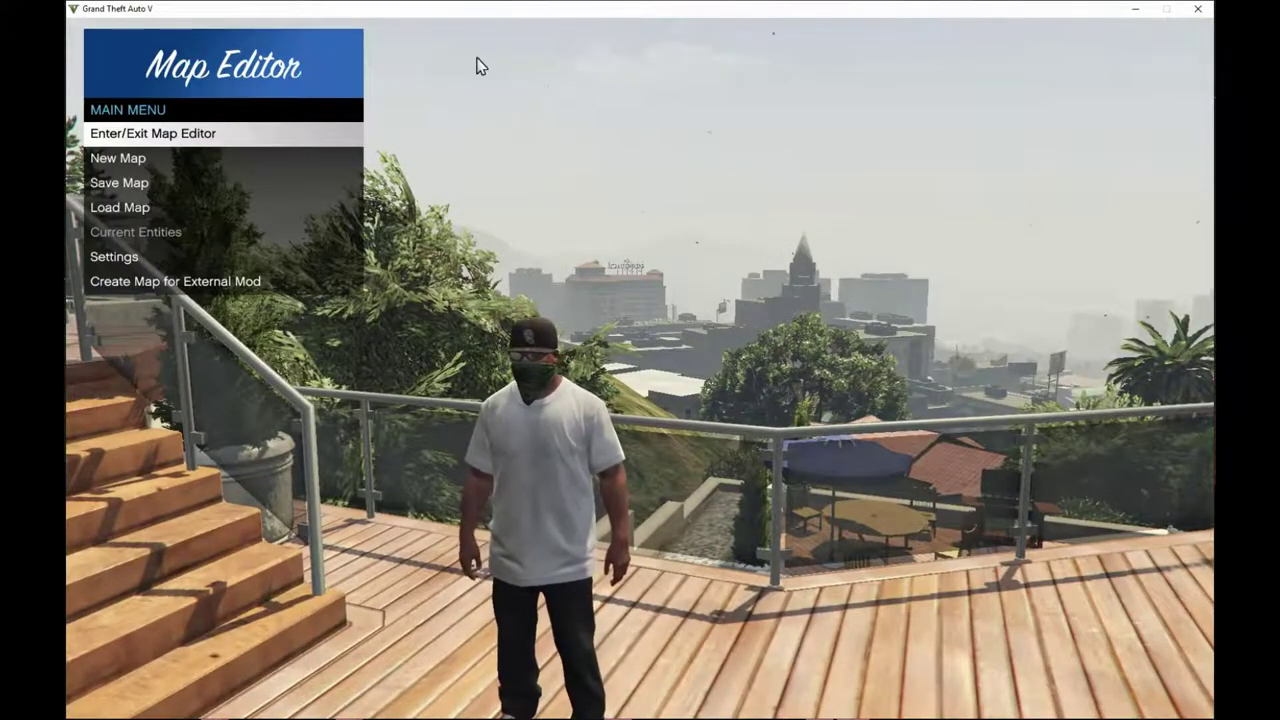
# Switch to the YouTube comments page in Chrome, review the thread about Map Editor not opening, and return to the game.
pyautogui.press('super')
pyautogui.moveTo(352, 708)
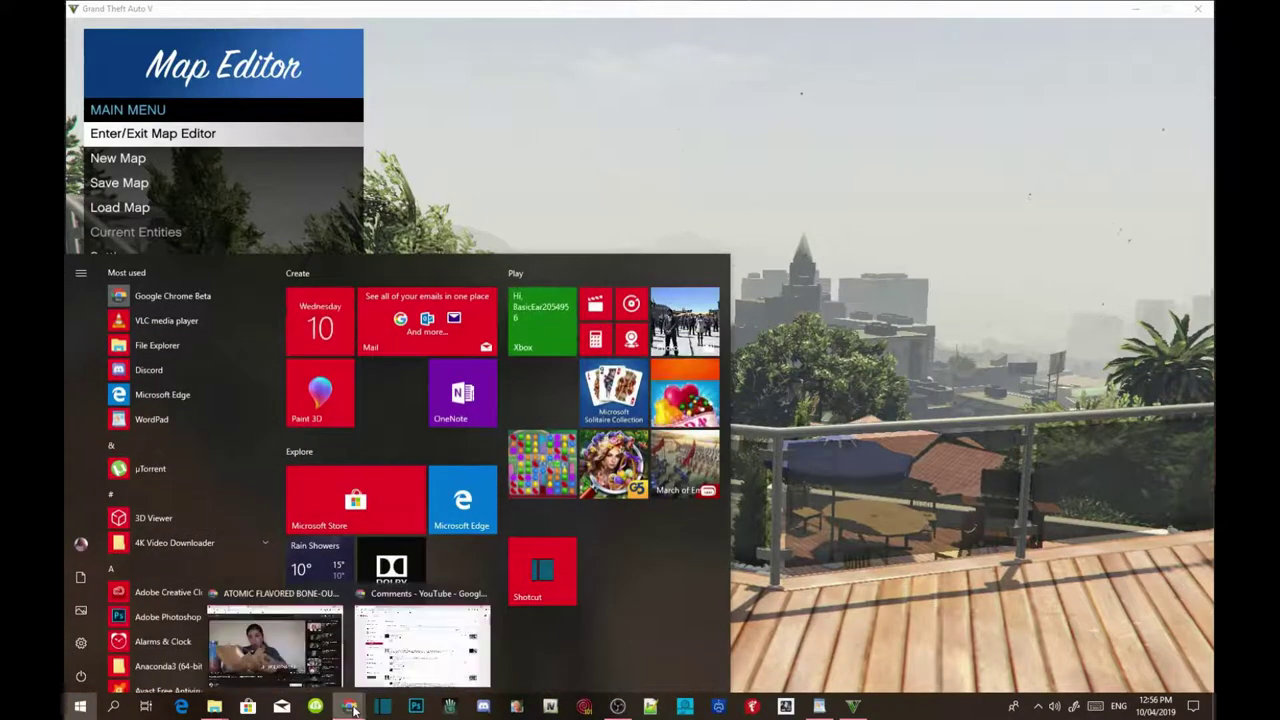
pyautogui.click(406, 630)
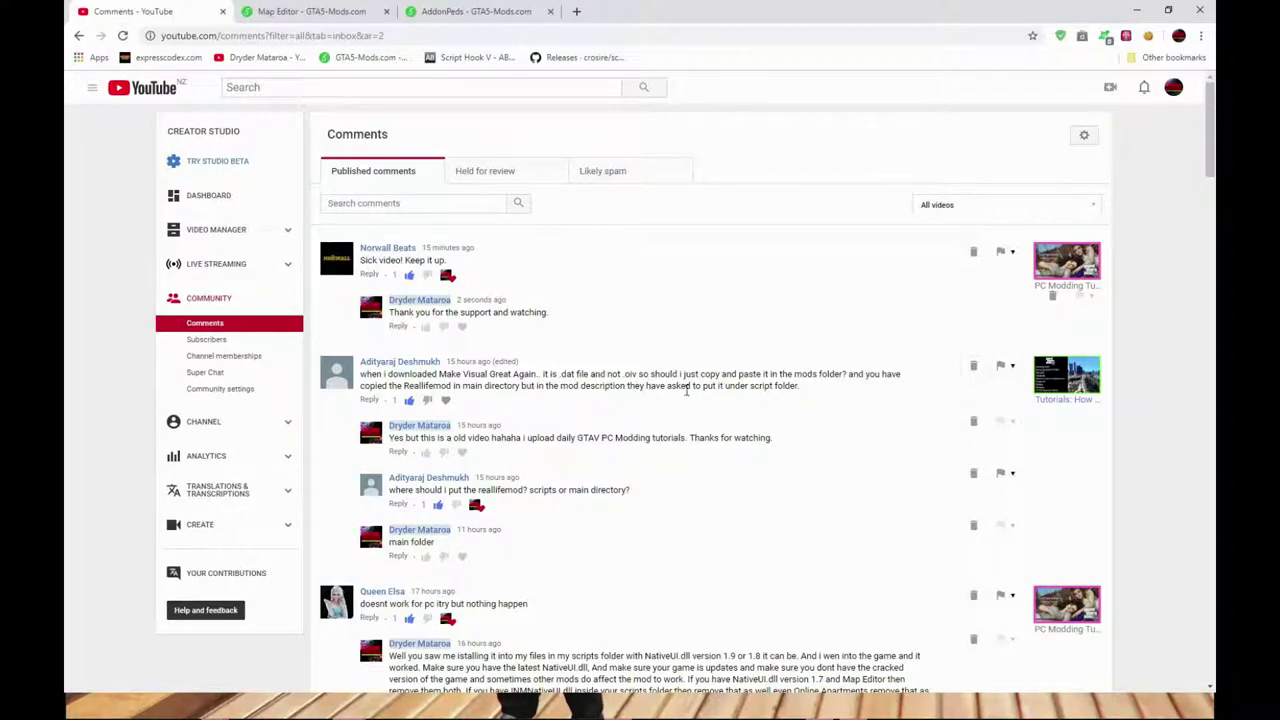
pyautogui.scroll(-8, 626, 477)
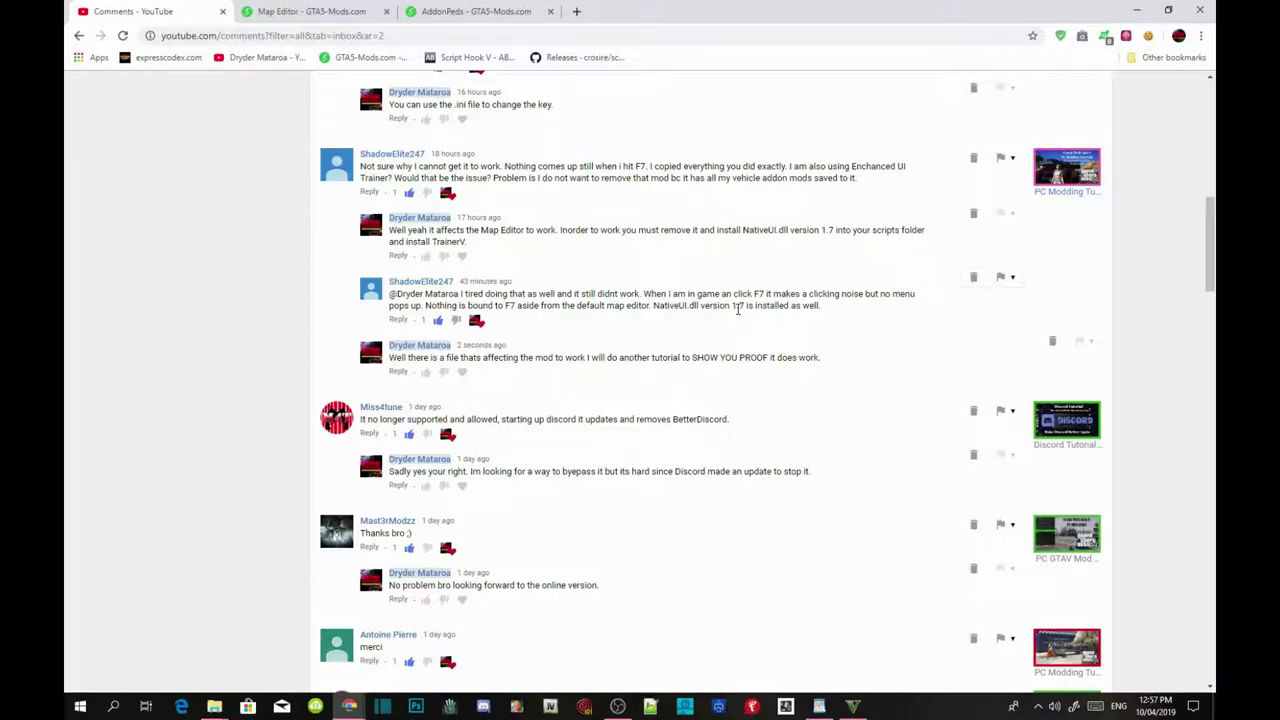
pyautogui.click(1145, 12)
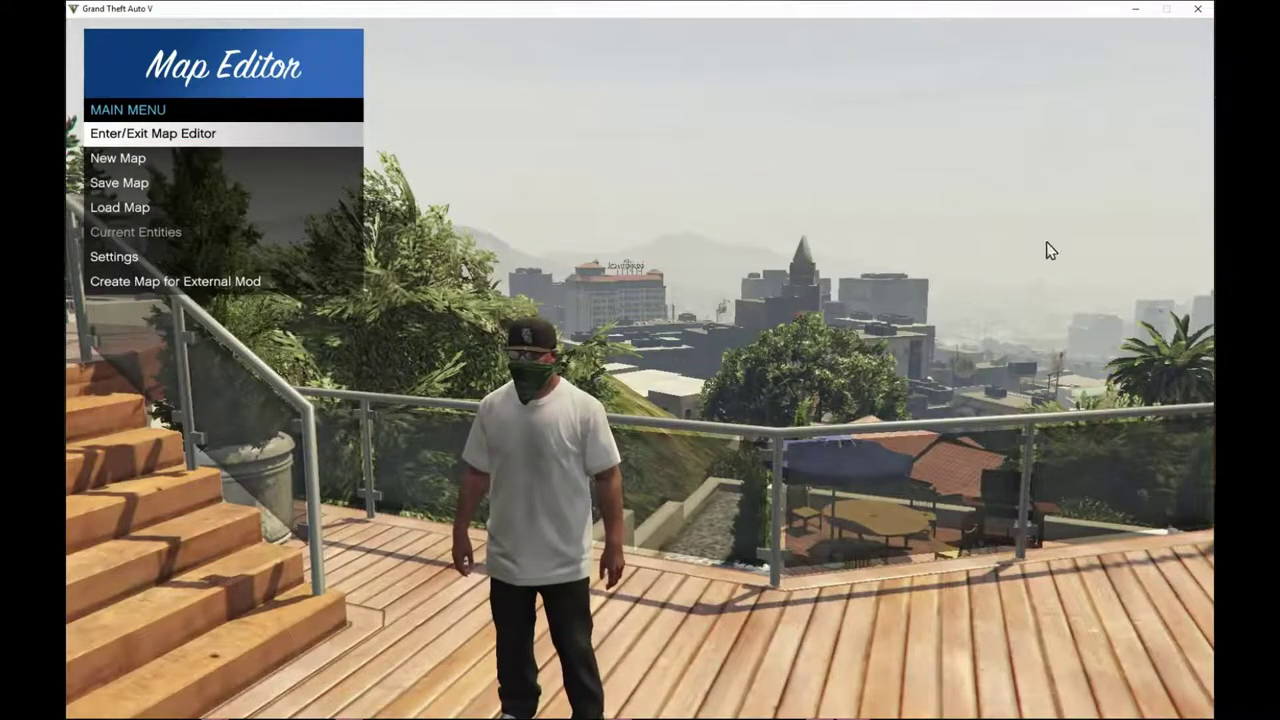
# Close the Map Editor menu, walk the character toward the deck railing and turn him around to face the camera.
pyautogui.press('F7')
pyautogui.press('w')
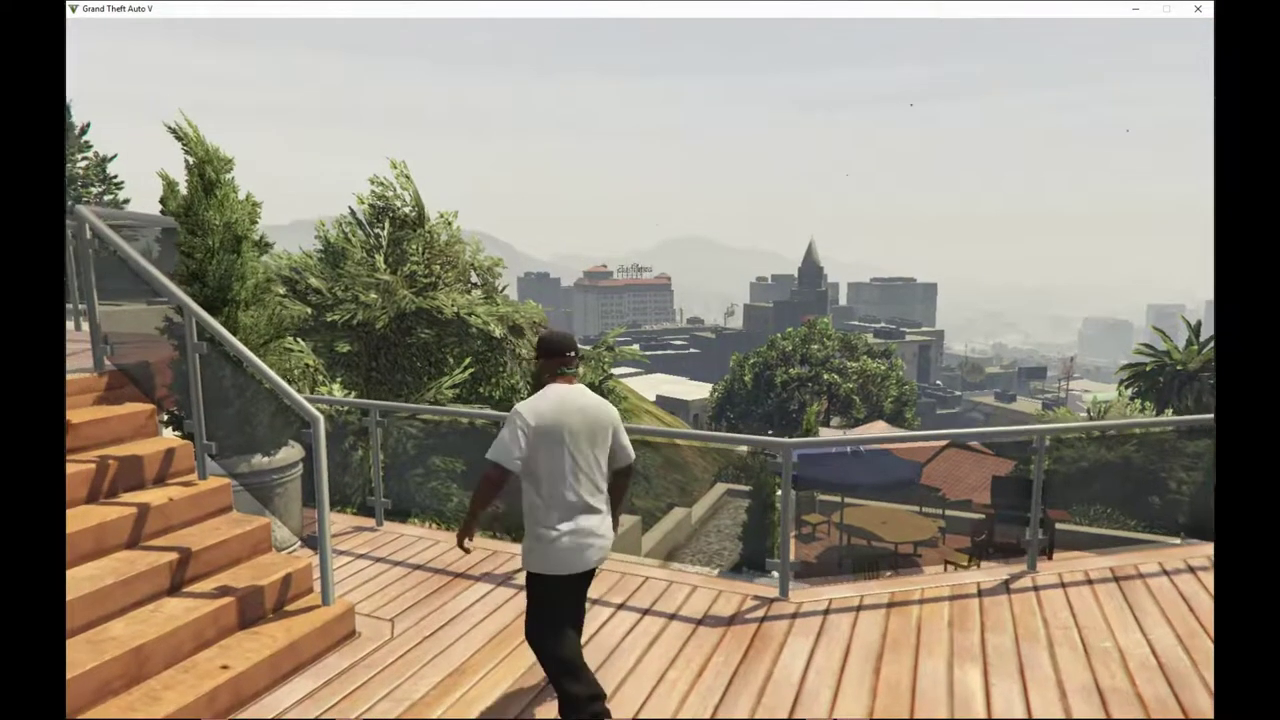
pyautogui.press('s')
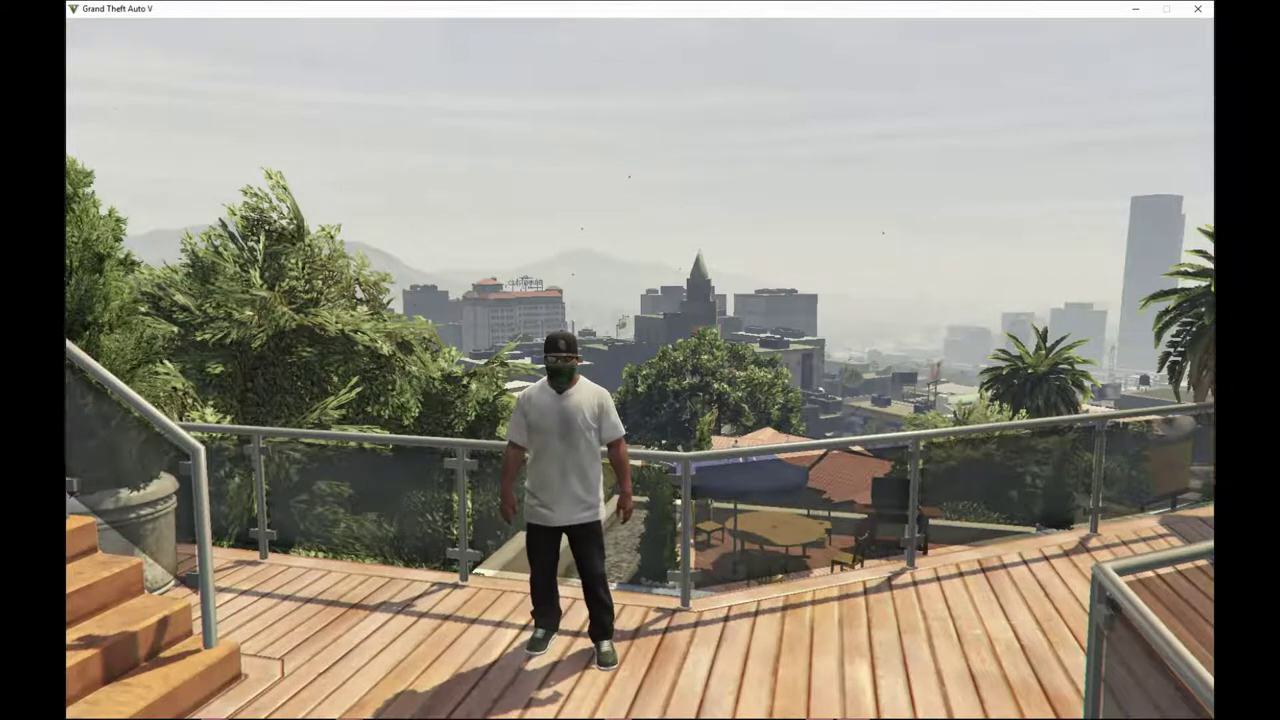
# Open the Map Editor menu again, browse through its main menu entries, and close it.
pyautogui.press('F7')
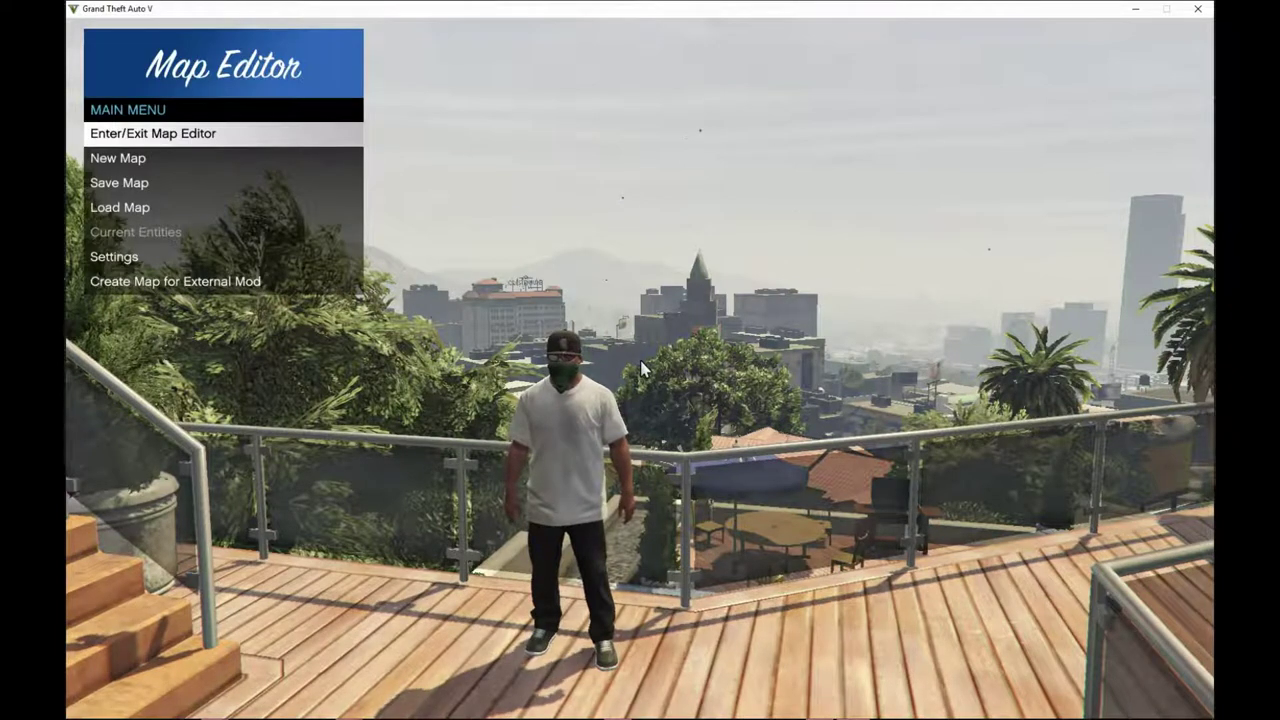
pyautogui.press('Down')
pyautogui.press('Down')
pyautogui.press('Down')
pyautogui.press('Down')
pyautogui.press('Down')
pyautogui.press('Down')
pyautogui.press('Down')
pyautogui.press('Down')
pyautogui.press('Down')
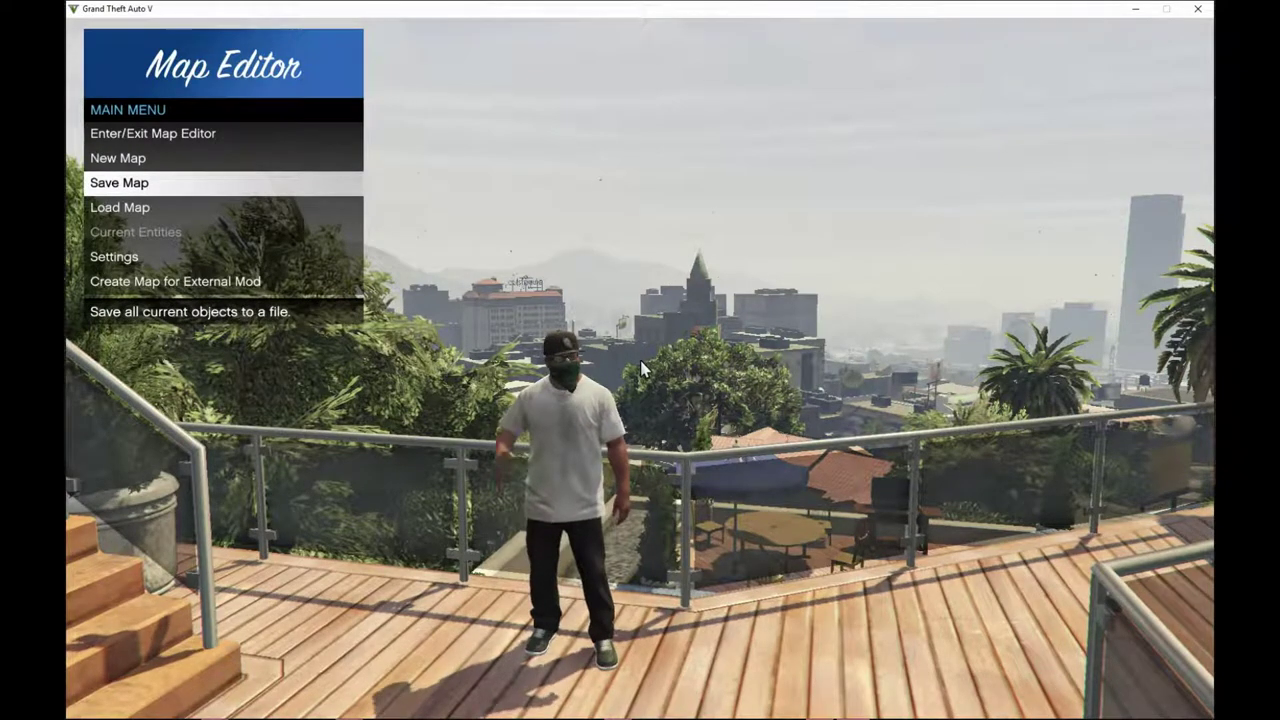
pyautogui.press('F7')
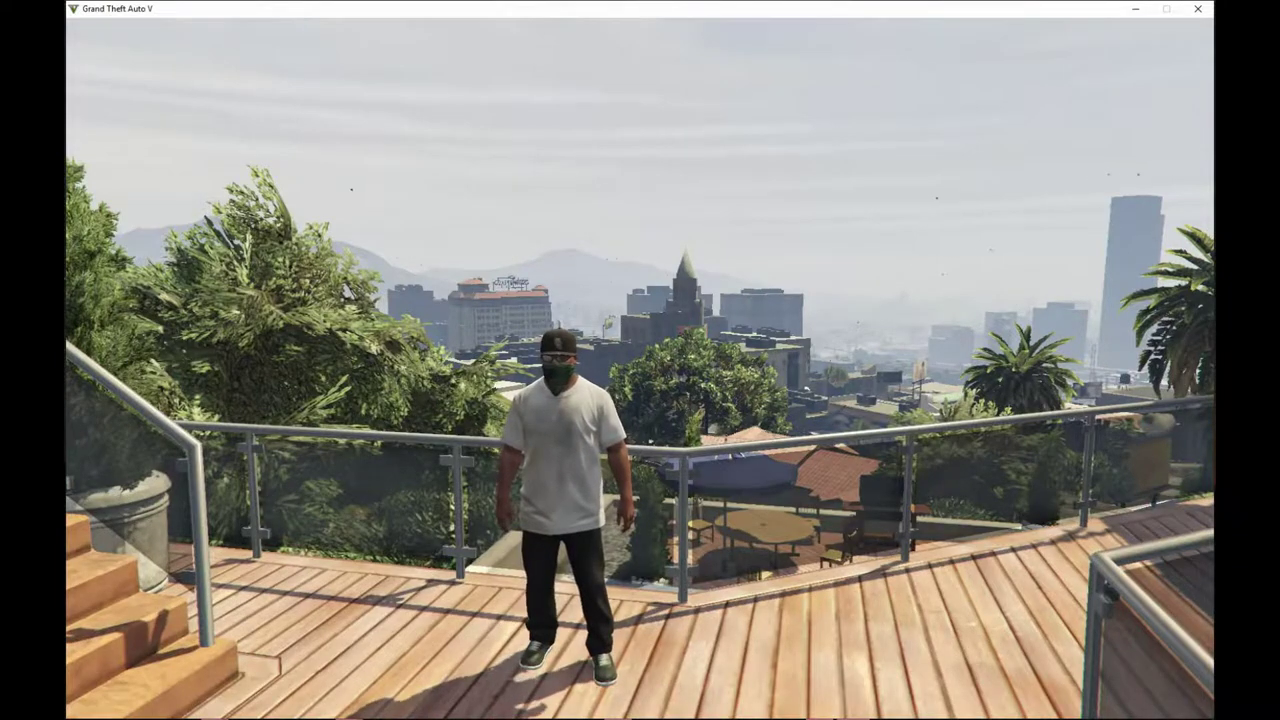
# Walk the character up the wooden stairs to the upper deck by the house and turn him toward the camera.
pyautogui.press('a')
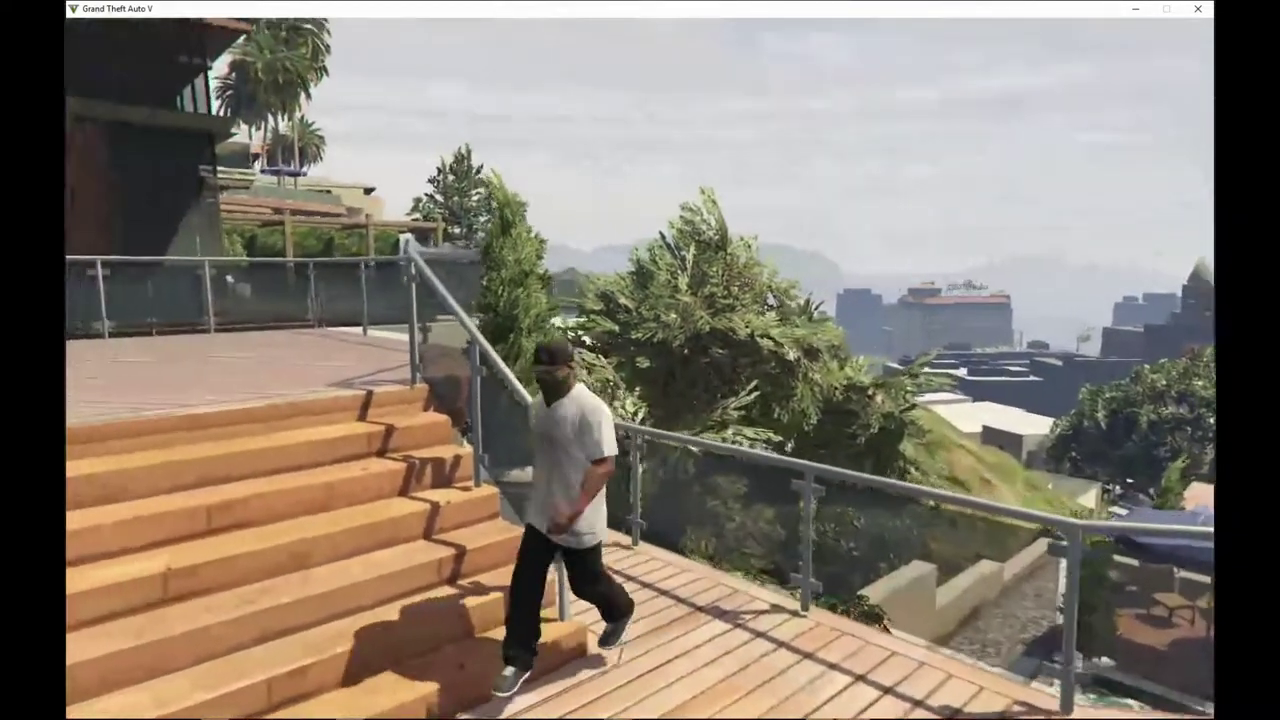
pyautogui.press('s')
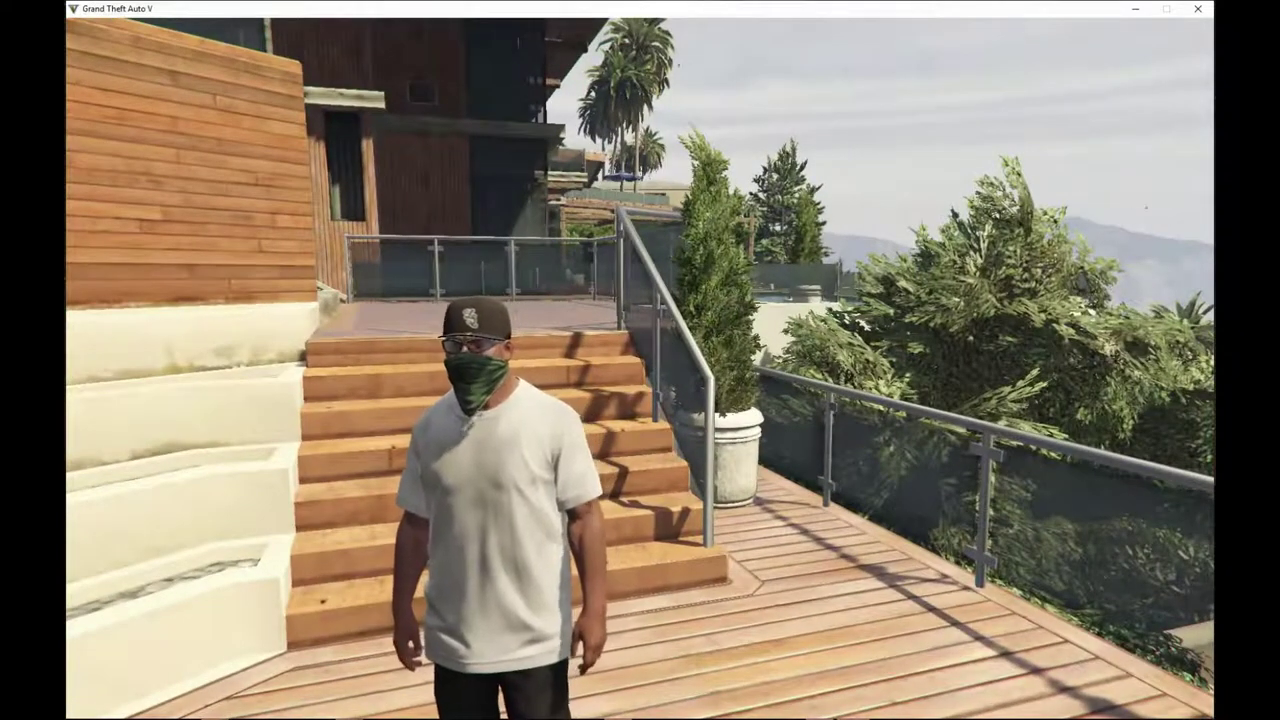
pyautogui.press('w')
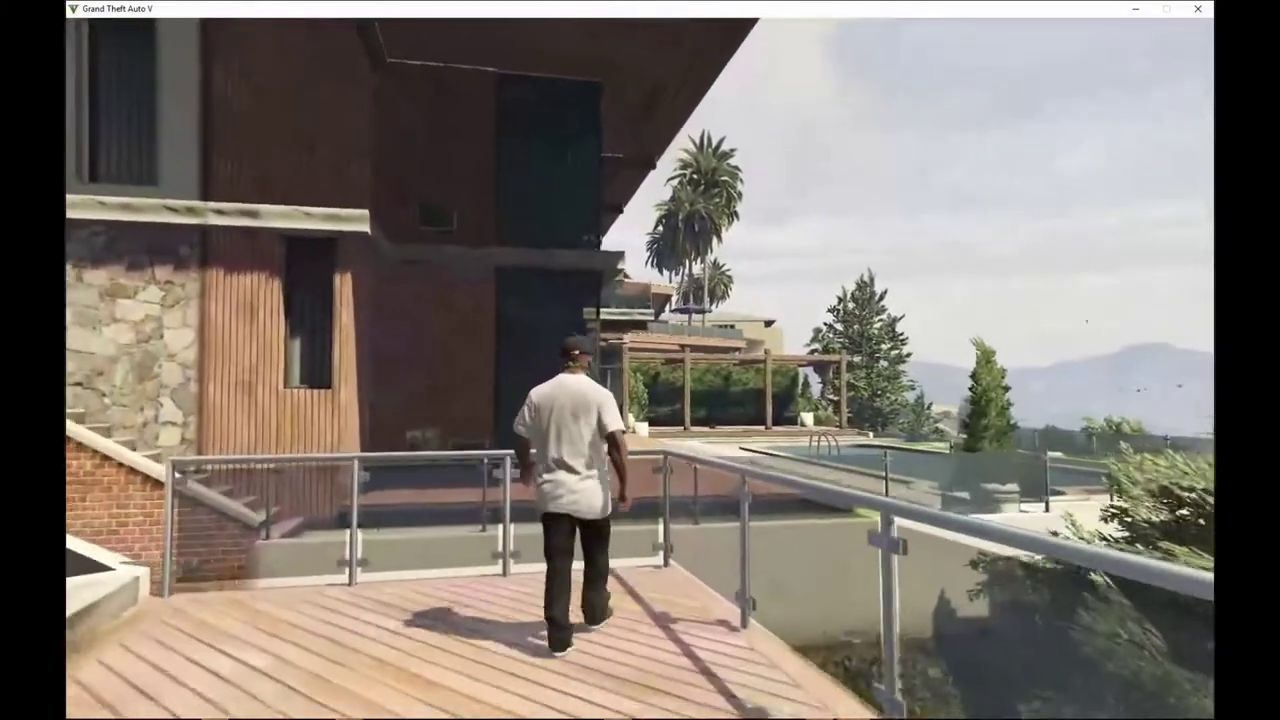
pyautogui.press('s')
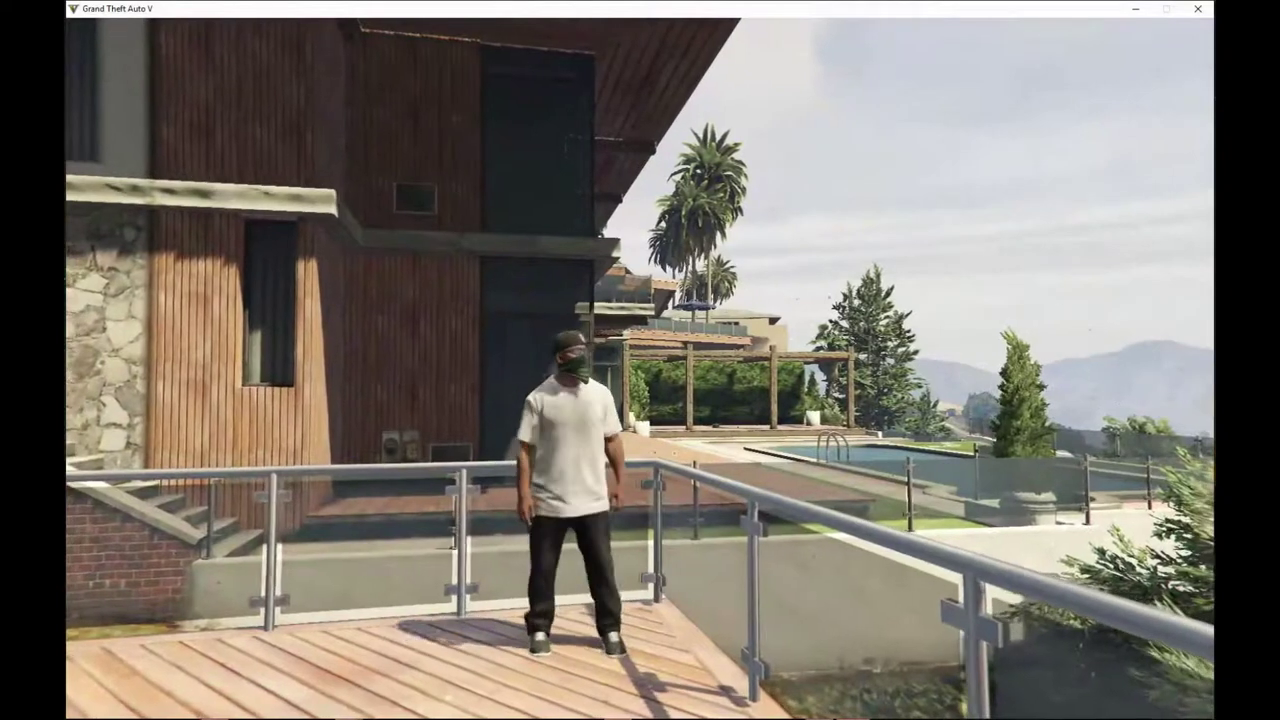
# Open the AddonPeds Ped Selector menu, check its Addon Peds entry, and close the menu.
pyautogui.press('F7')
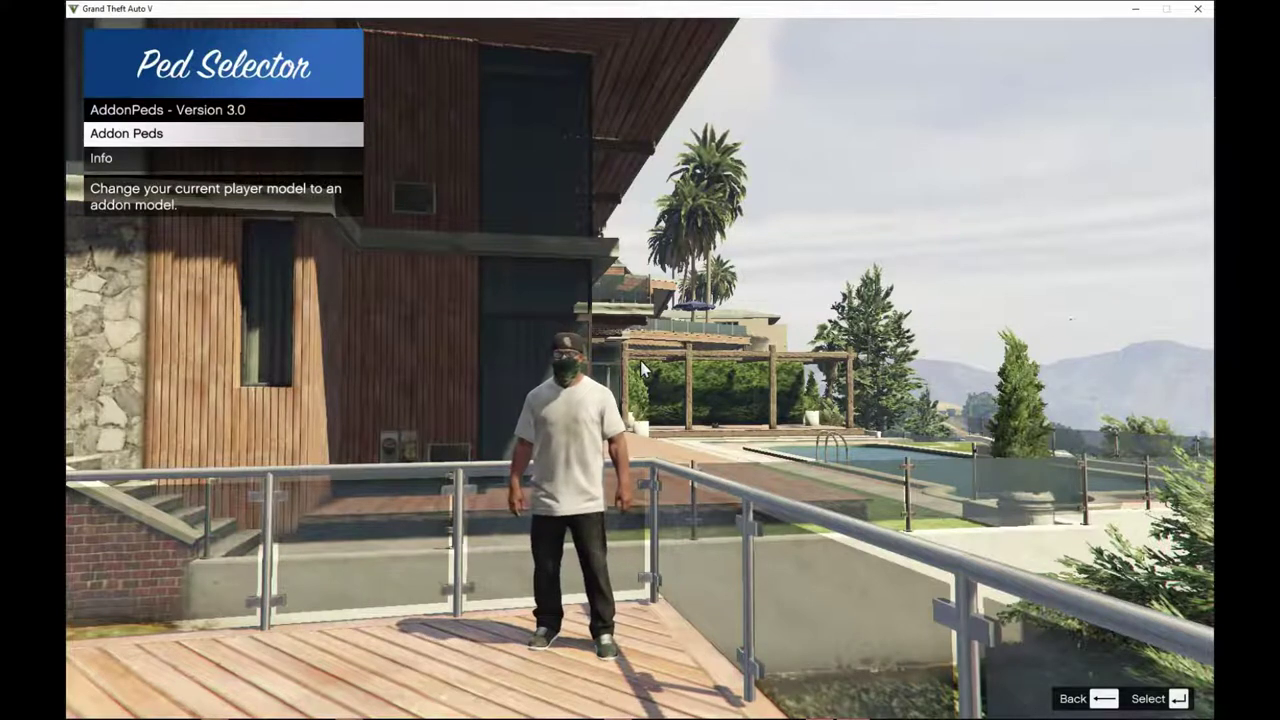
pyautogui.press('Return')
pyautogui.press('BackSpace')
pyautogui.press('BackSpace')
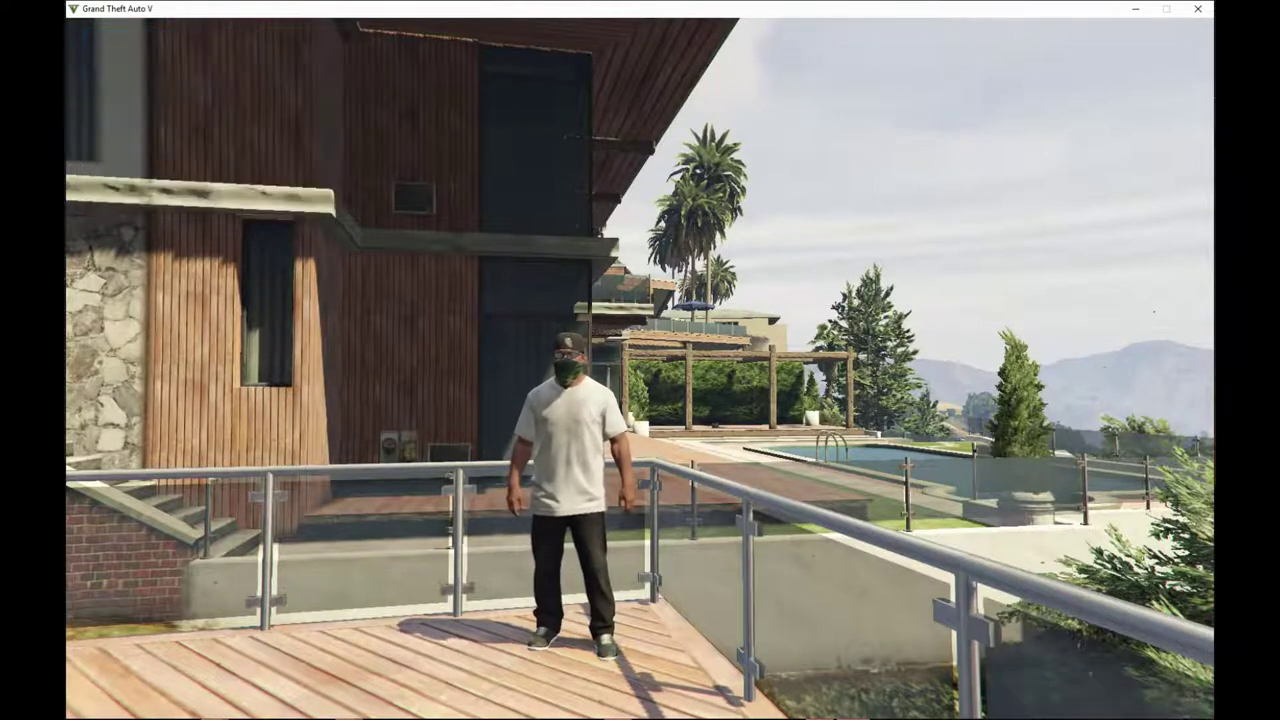